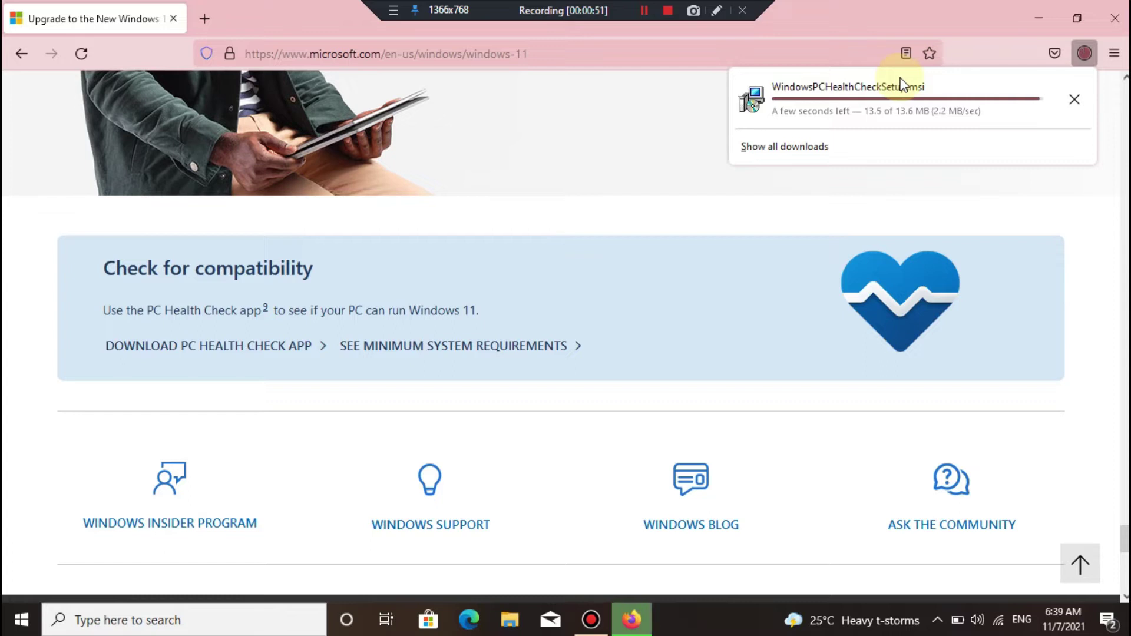
# - Run the downloaded WindowsPCHealthCheckSetup.msi, accept the license agreement and install Windows PC Health Check
pyautogui.click(1071, 95)
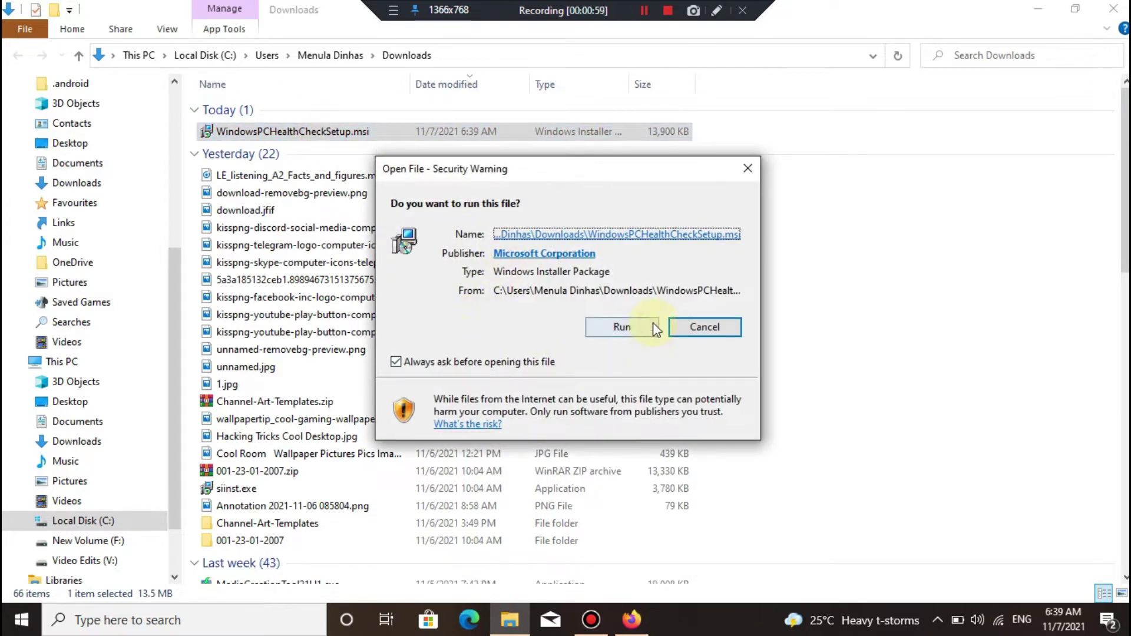
pyautogui.click(653, 326)
pyautogui.click(547, 404)
pyautogui.click(617, 437)
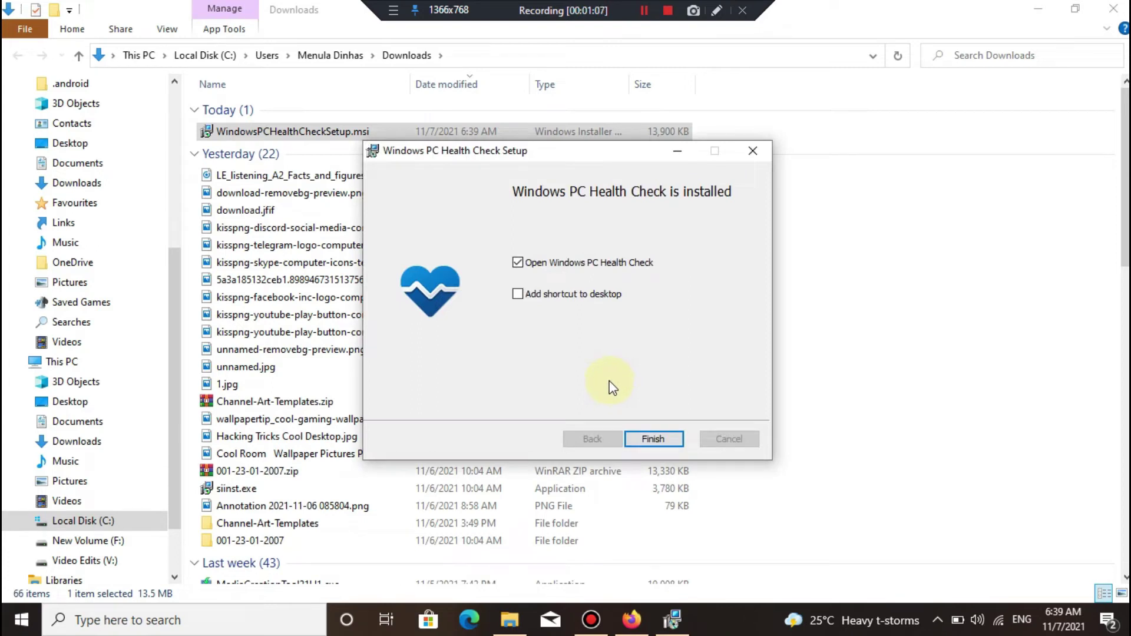
# - Finish the setup with opening the app and adding a desktop shortcut both enabled, and close the remaining security warning
pyautogui.moveTo(507, 153)
pyautogui.mouseDown()
pyautogui.moveTo(414, 133)
pyautogui.moveTo(319, 130)
pyautogui.moveTo(306, 142)
pyautogui.mouseUp()
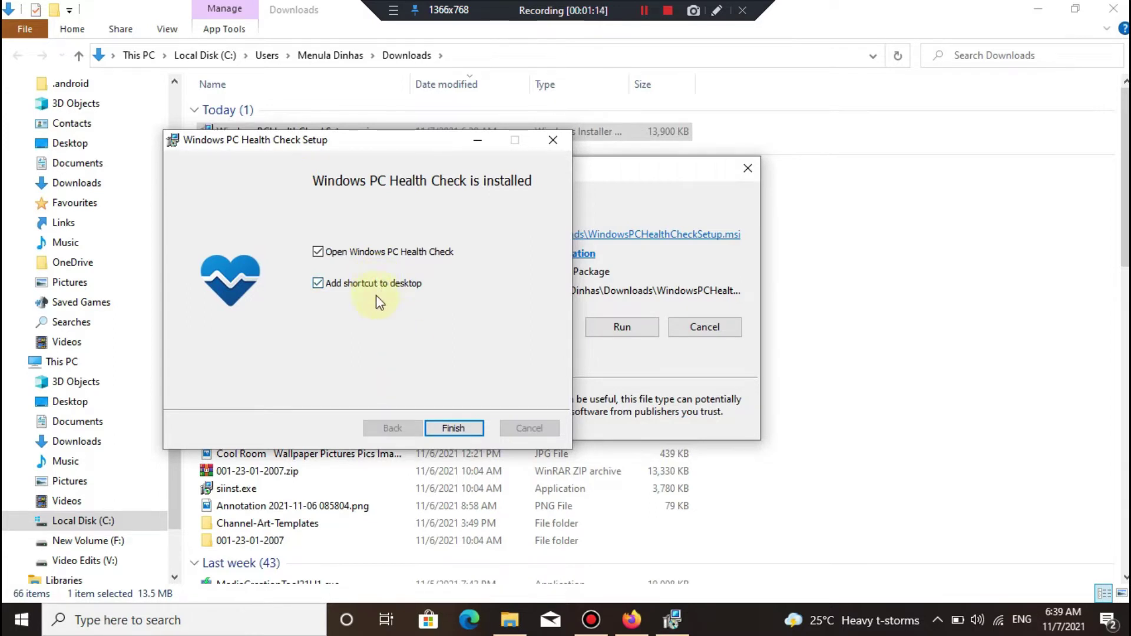
pyautogui.click(452, 429)
pyautogui.click(747, 168)
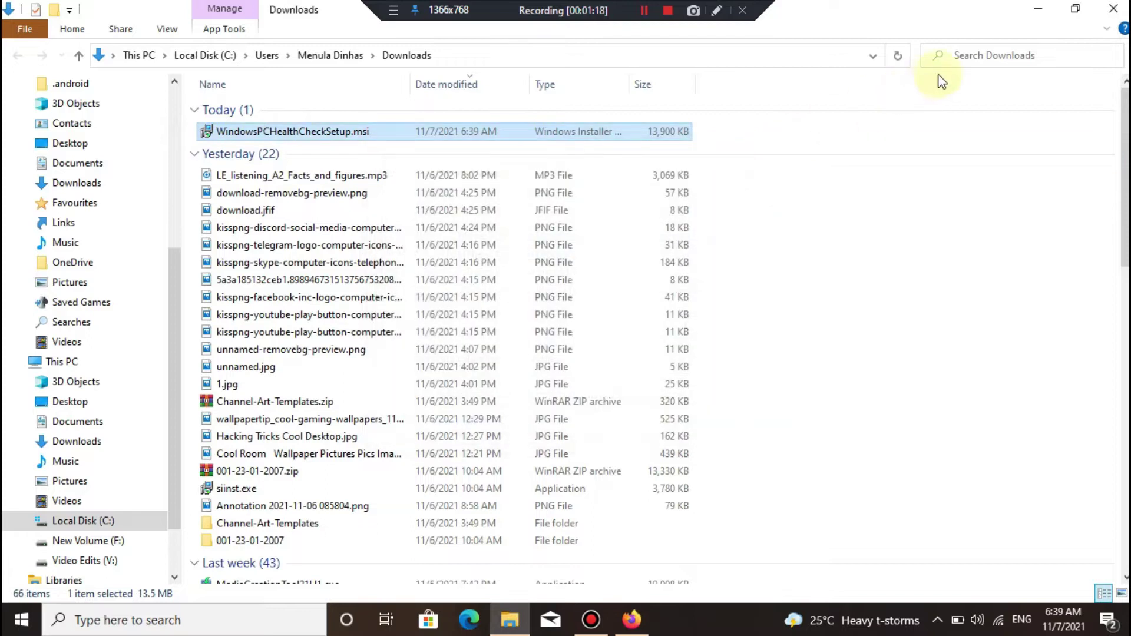
# - Minimize the Downloads folder window and bring PC Health Check to the front of the maximized browser
pyautogui.click(1037, 9)
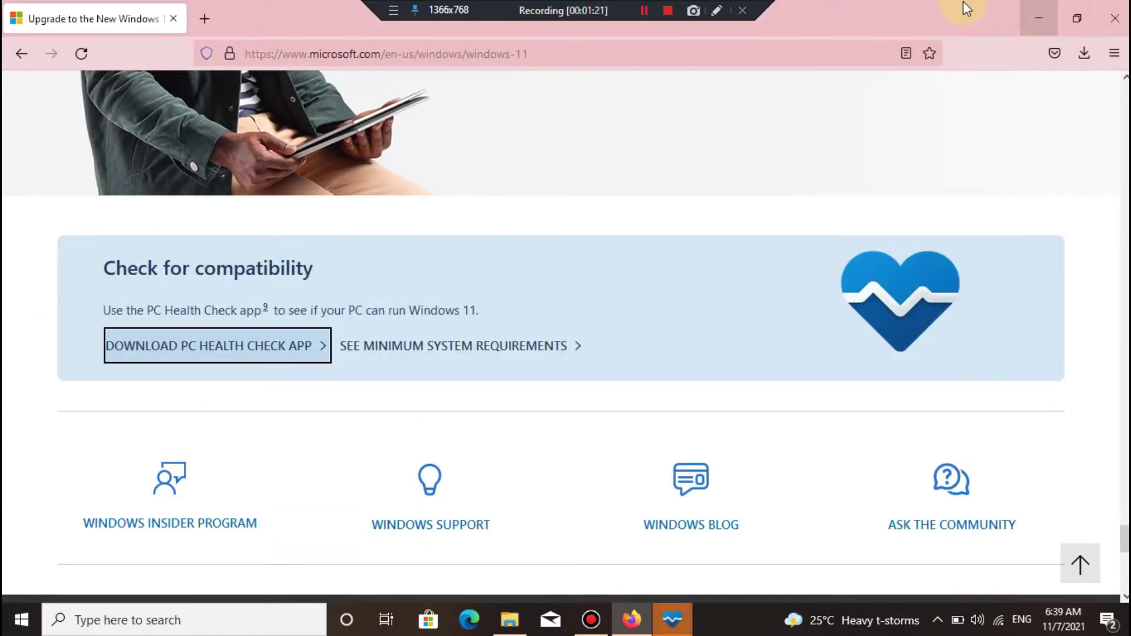
pyautogui.doubleClick(904, 3)
pyautogui.moveTo(879, 11)
pyautogui.mouseDown()
pyautogui.moveTo(896, 90)
pyautogui.moveTo(929, 66)
pyautogui.moveTo(785, 101)
pyautogui.moveTo(783, 112)
pyautogui.mouseUp()
pyautogui.click(676, 61)
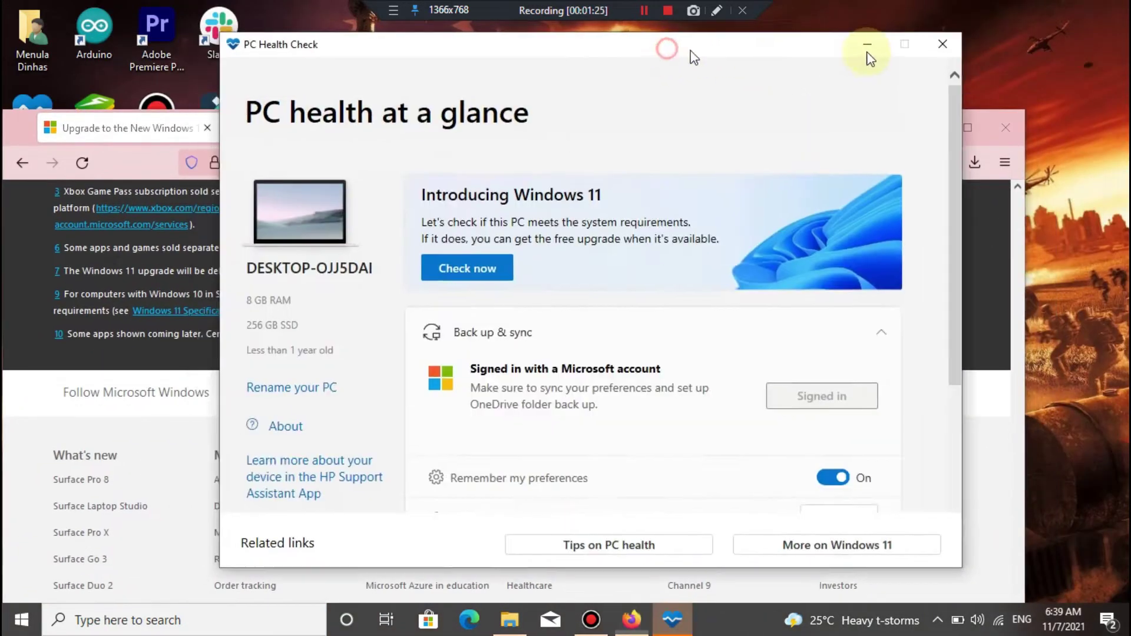
pyautogui.click(966, 129)
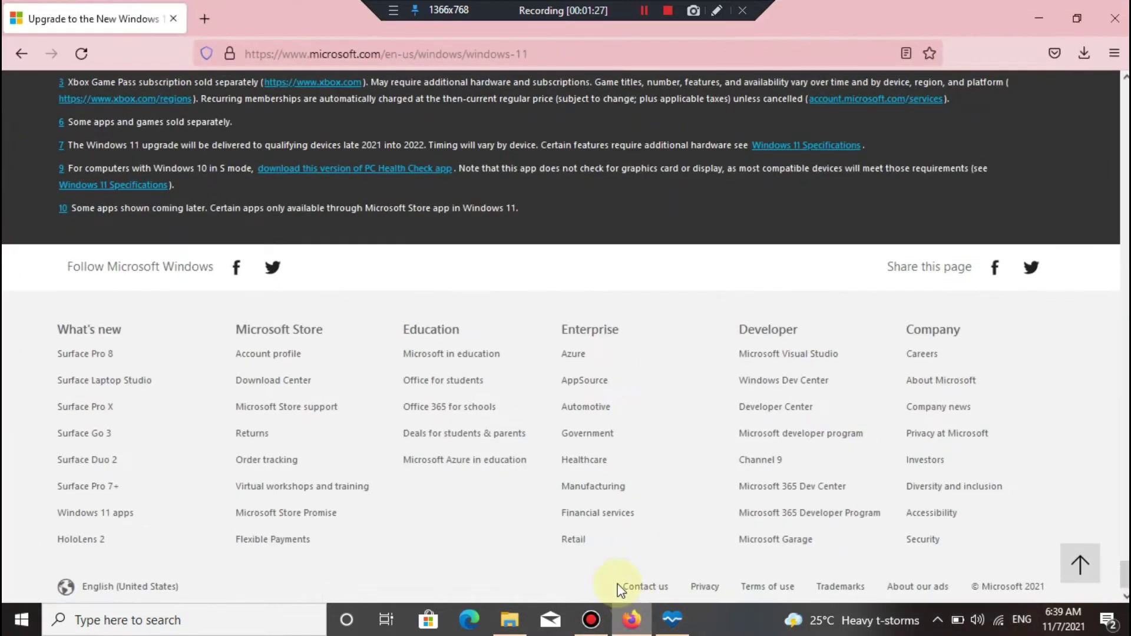
pyautogui.click(673, 620)
pyautogui.moveTo(544, 179)
pyautogui.mouseDown()
pyautogui.moveTo(513, 55)
pyautogui.moveTo(607, 51)
pyautogui.moveTo(582, 54)
pyautogui.mouseUp()
# - Review the PC's RAM and storage details, run the Windows 11 requirements check and close its result
pyautogui.click(254, 311)
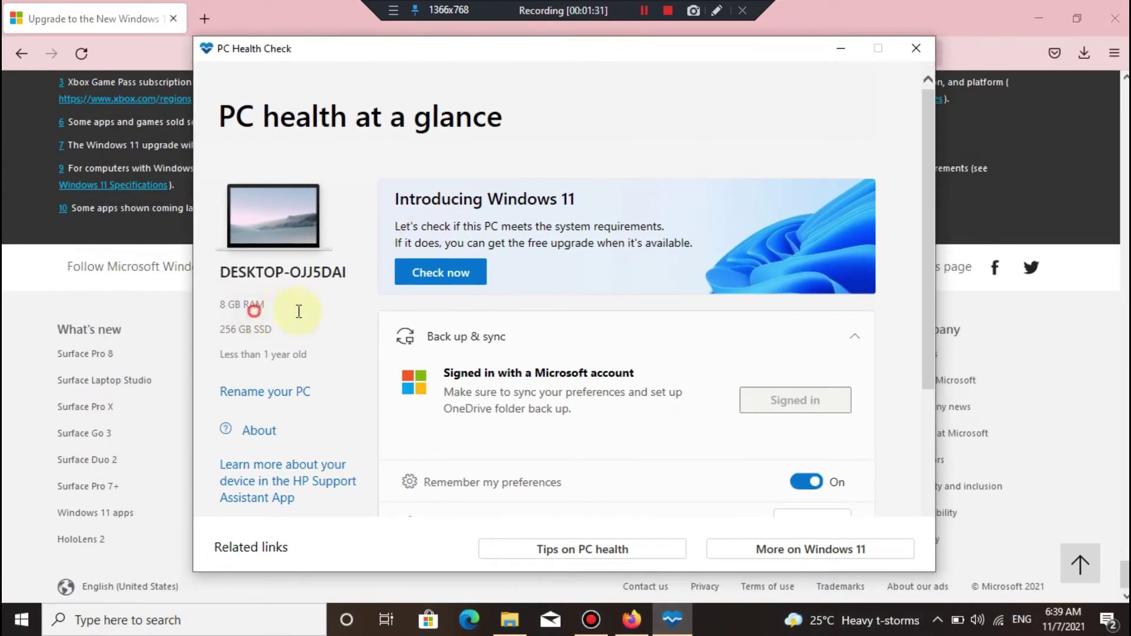
pyautogui.moveTo(256, 323); pyautogui.dragTo(280, 334)
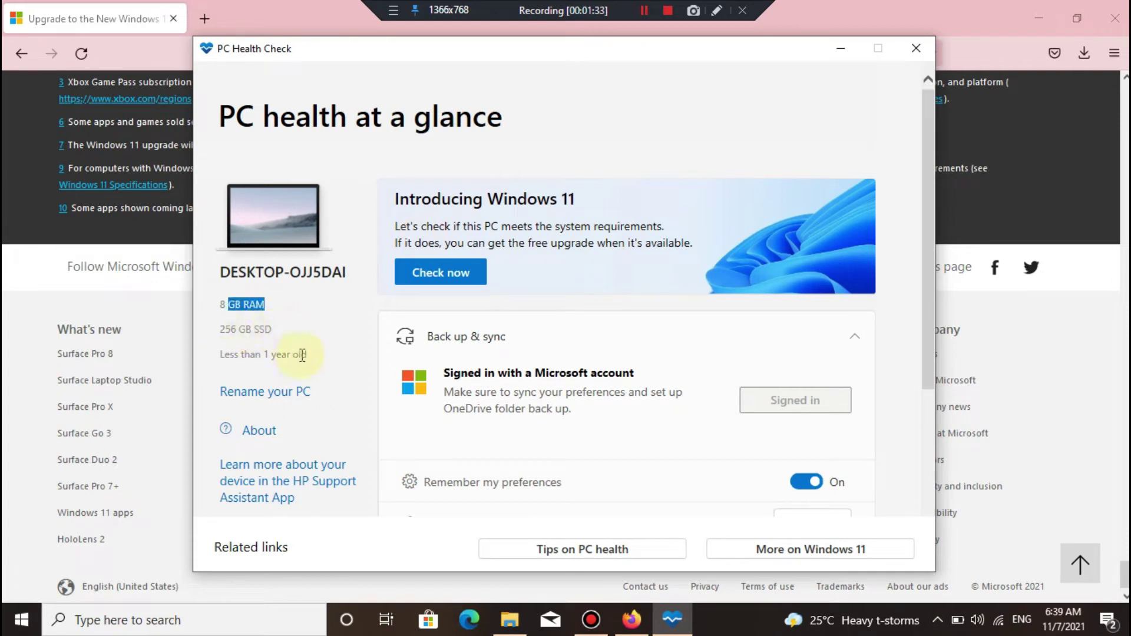
pyautogui.click(647, 317)
pyautogui.click(439, 284)
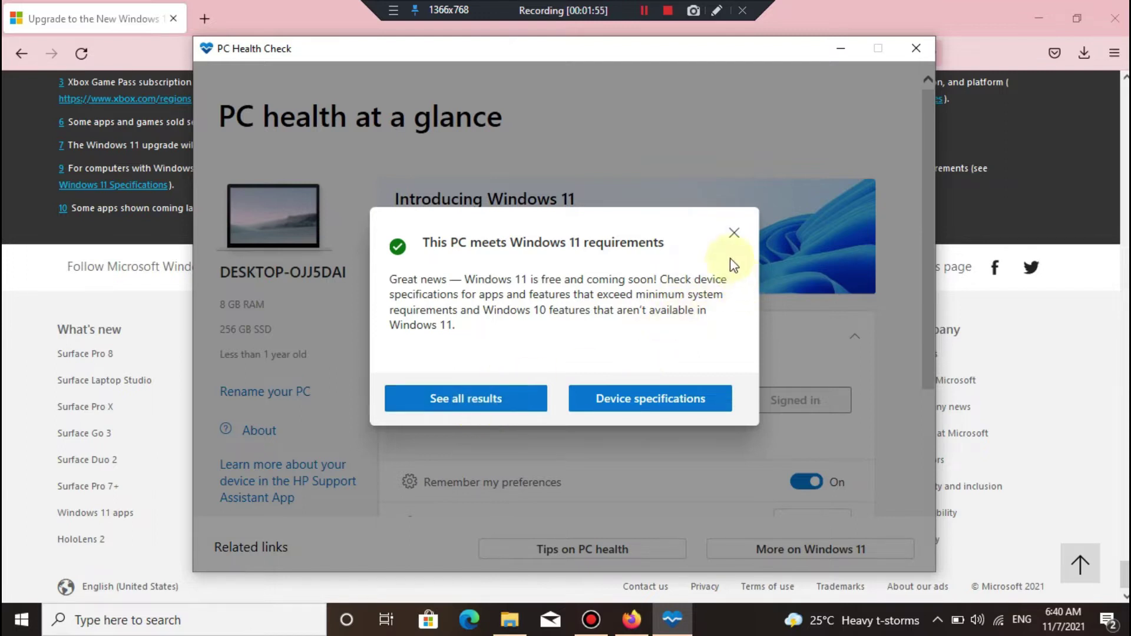
pyautogui.click(735, 235)
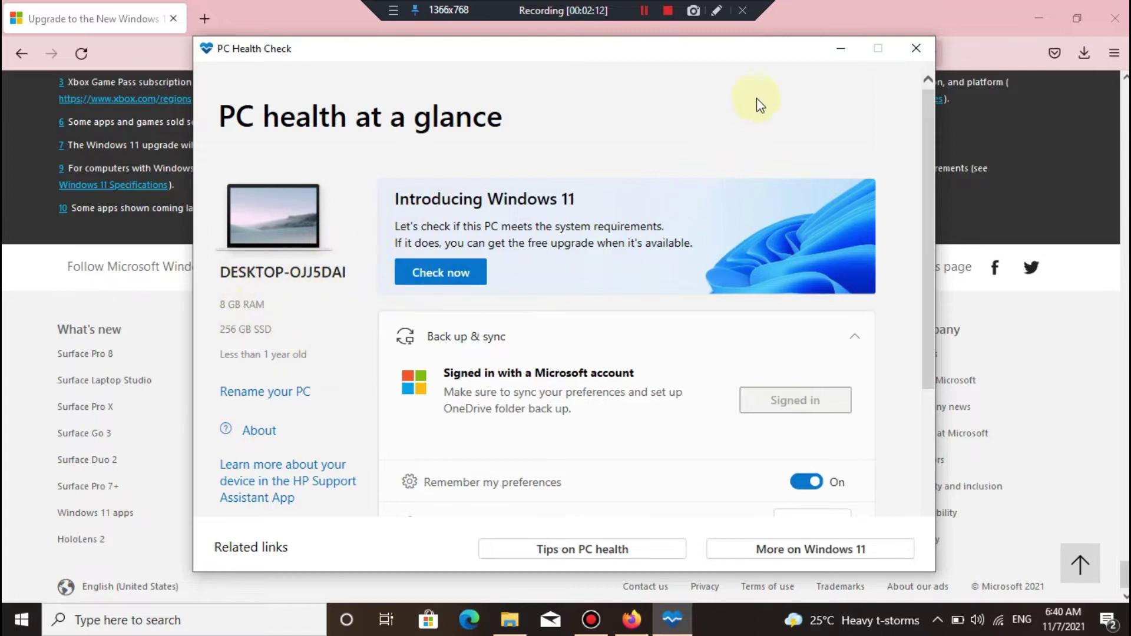
# - Minimize PC Health Check, search for "windows 11 download" in a new browser tab and open Microsoft's Download Windows 11 page
pyautogui.click(851, 53)
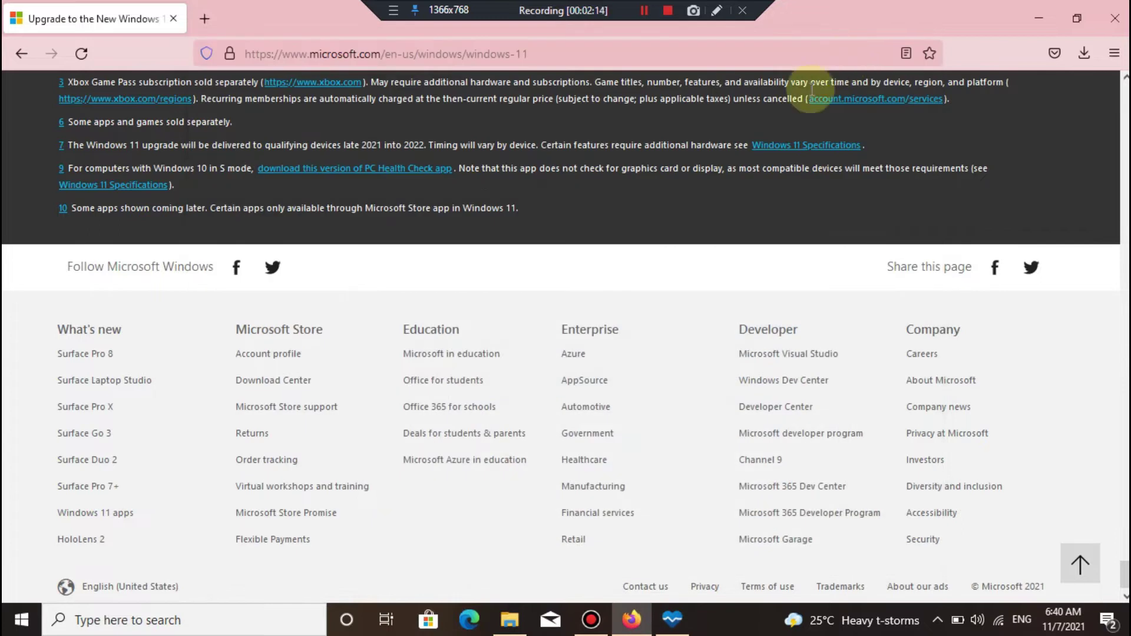
pyautogui.click(204, 19)
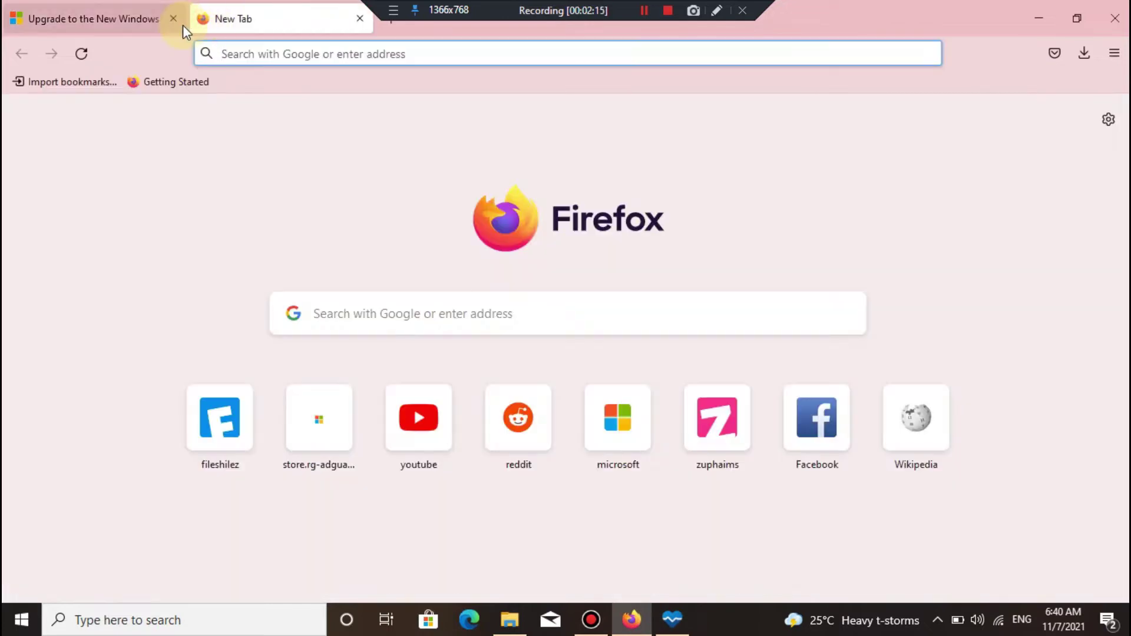
pyautogui.write('wind')
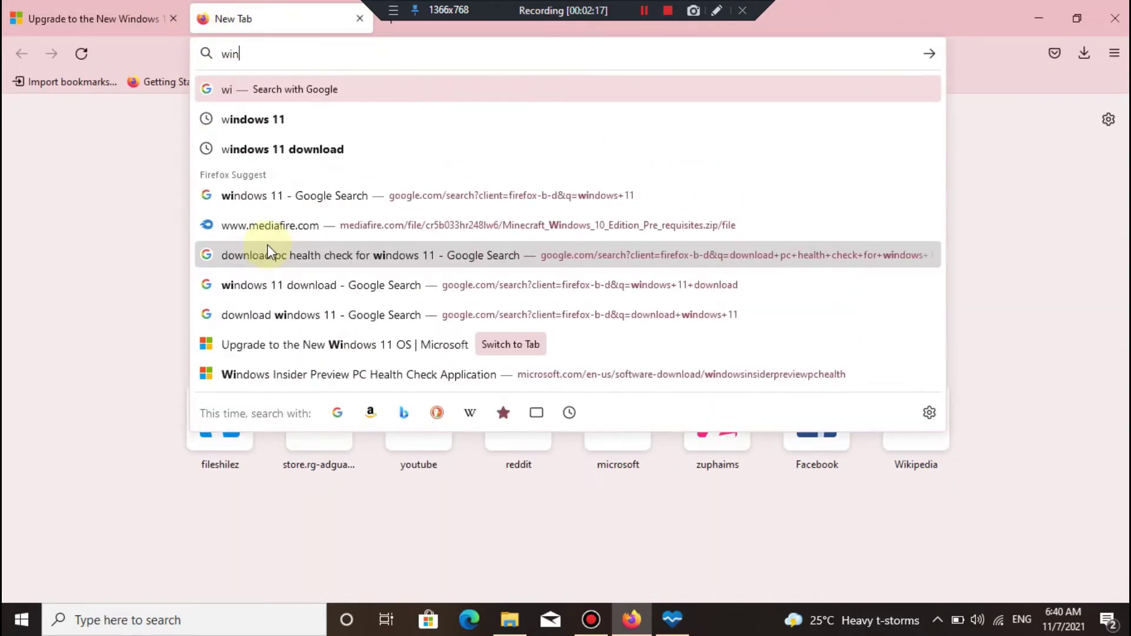
pyautogui.click(524, 148)
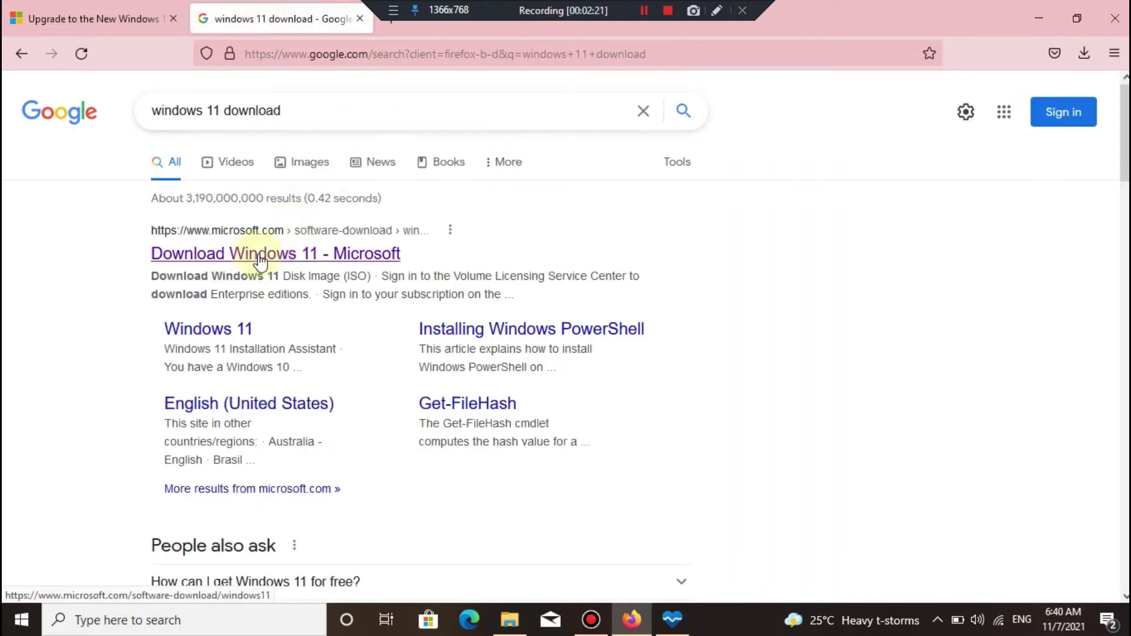
pyautogui.click(287, 258)
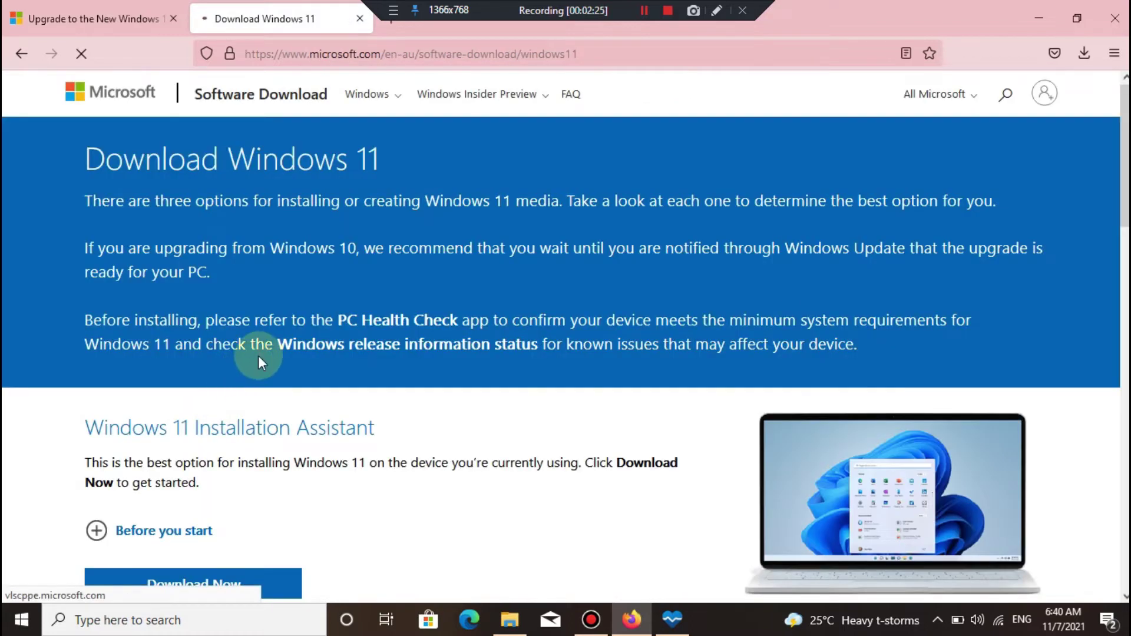
# - Examine the page's Installation Assistant, Installation Media and Disk Image (ISO) options for getting Windows 11
pyautogui.scroll(-4, 258, 356)
pyautogui.scroll(2, 248, 374)
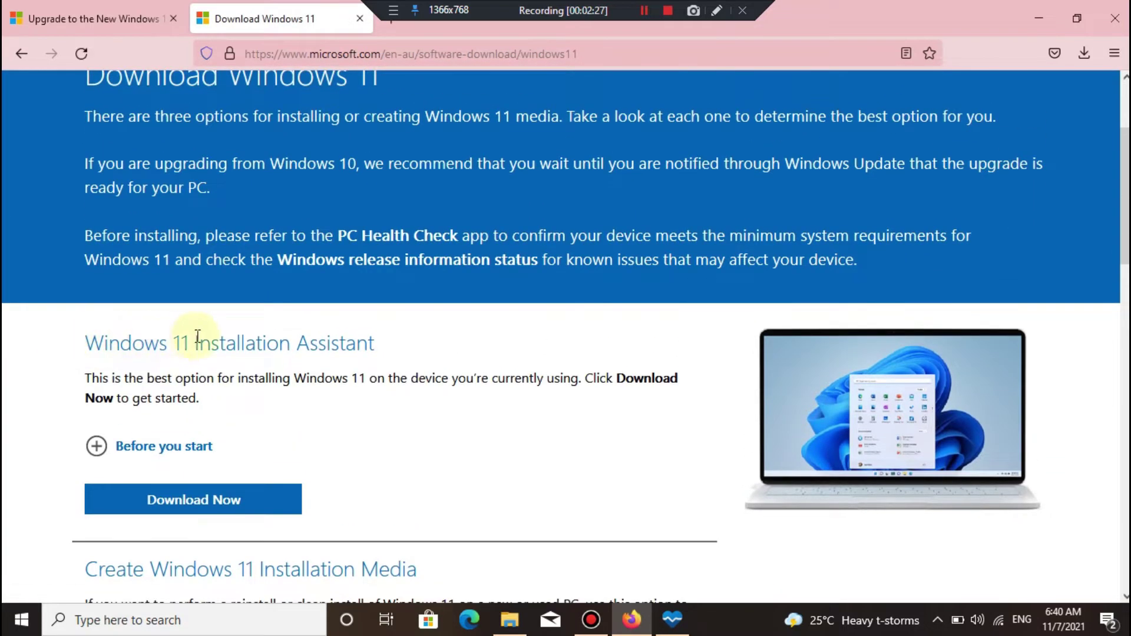
pyautogui.scroll(-3, 221, 356)
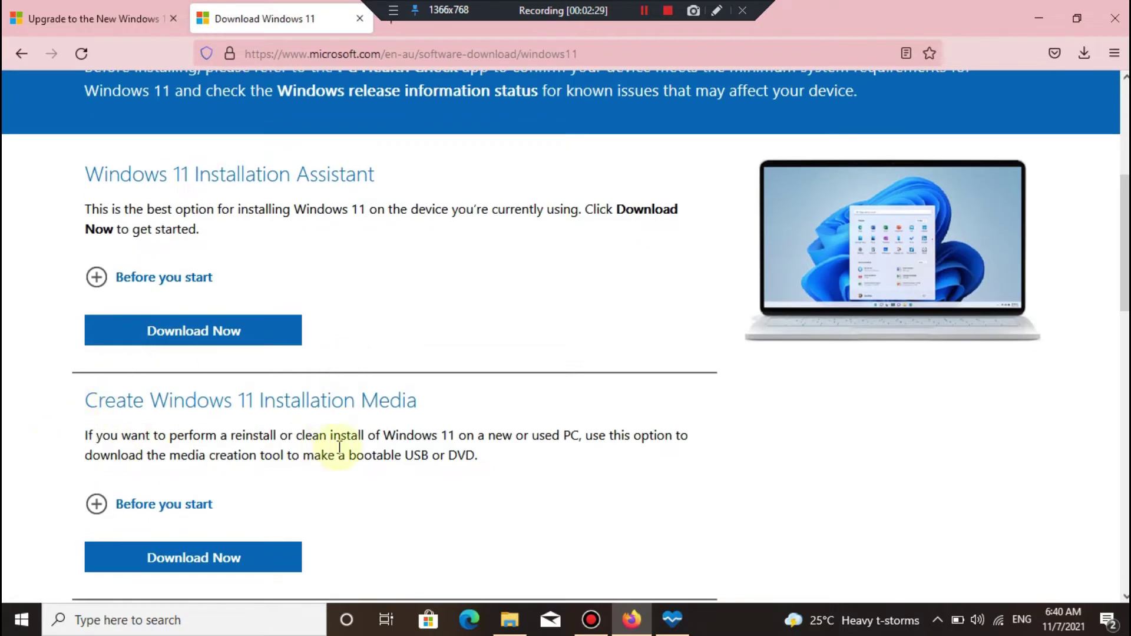
pyautogui.scroll(-8, 462, 429)
pyautogui.scroll(6, 346, 412)
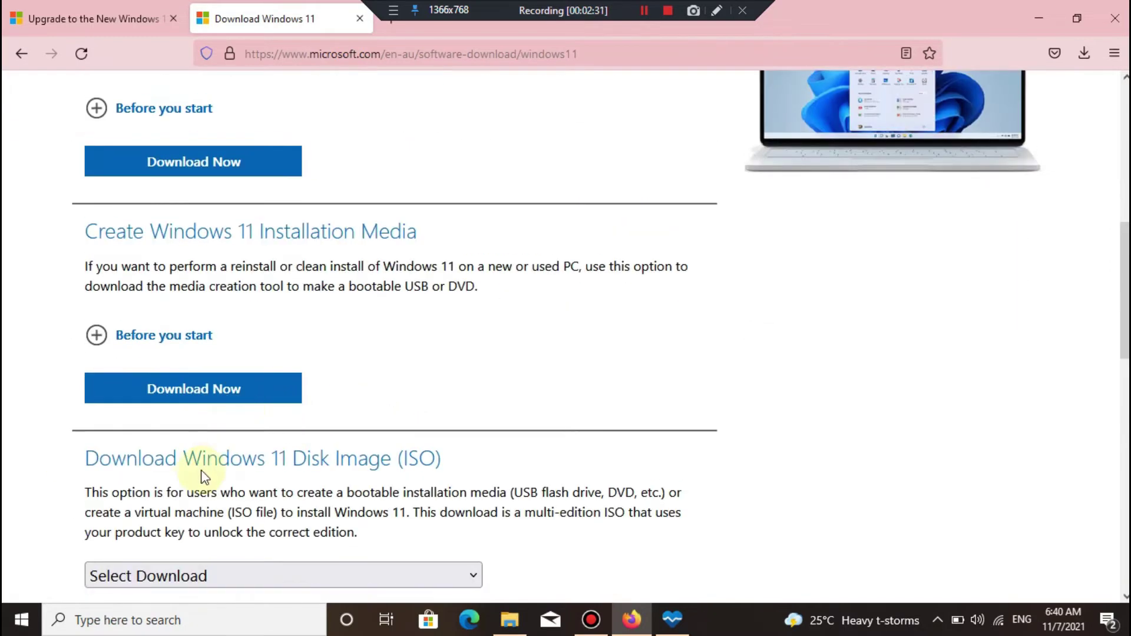
pyautogui.scroll(-1, 205, 476)
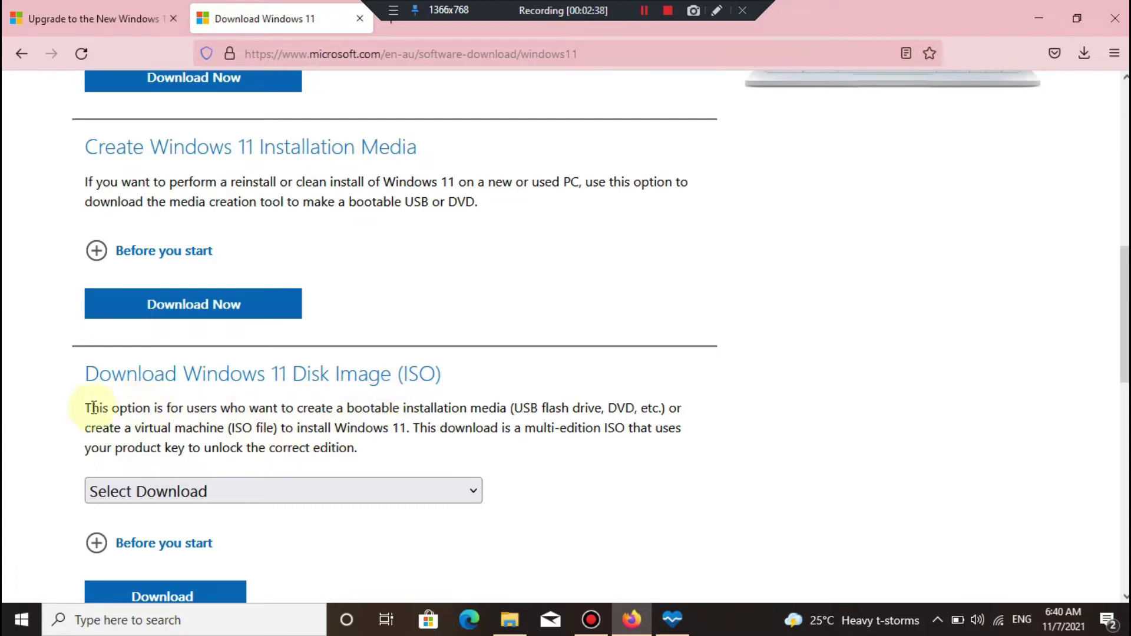
pyautogui.scroll(-1, 7, 465)
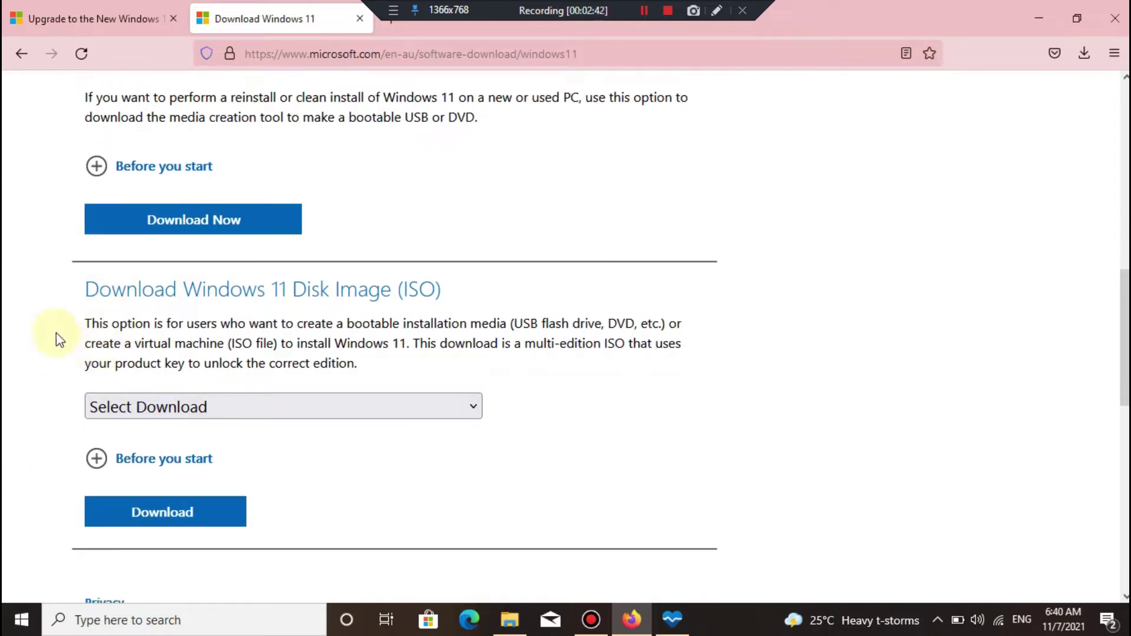
pyautogui.scroll(4, 188, 234)
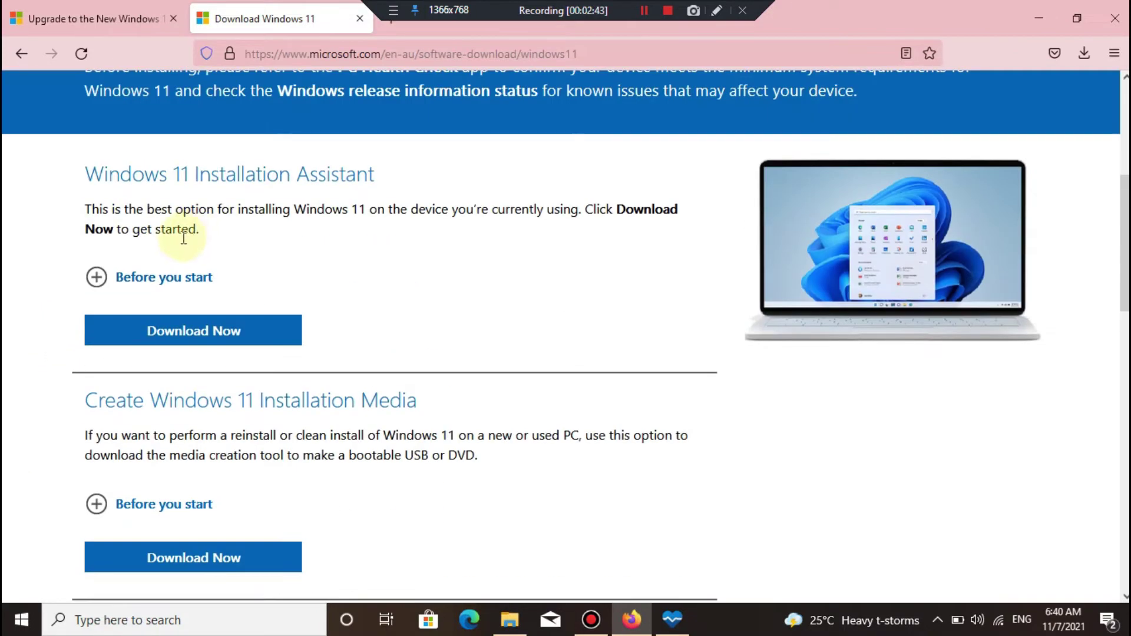
pyautogui.click(532, 406)
pyautogui.doubleClick(482, 403)
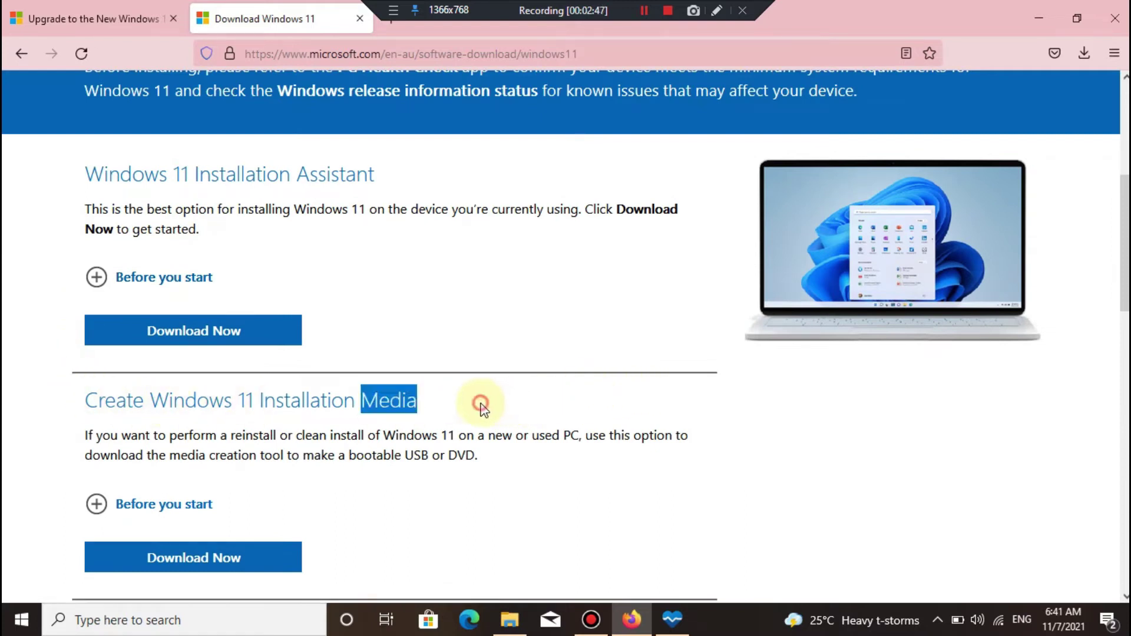
pyautogui.click(482, 404)
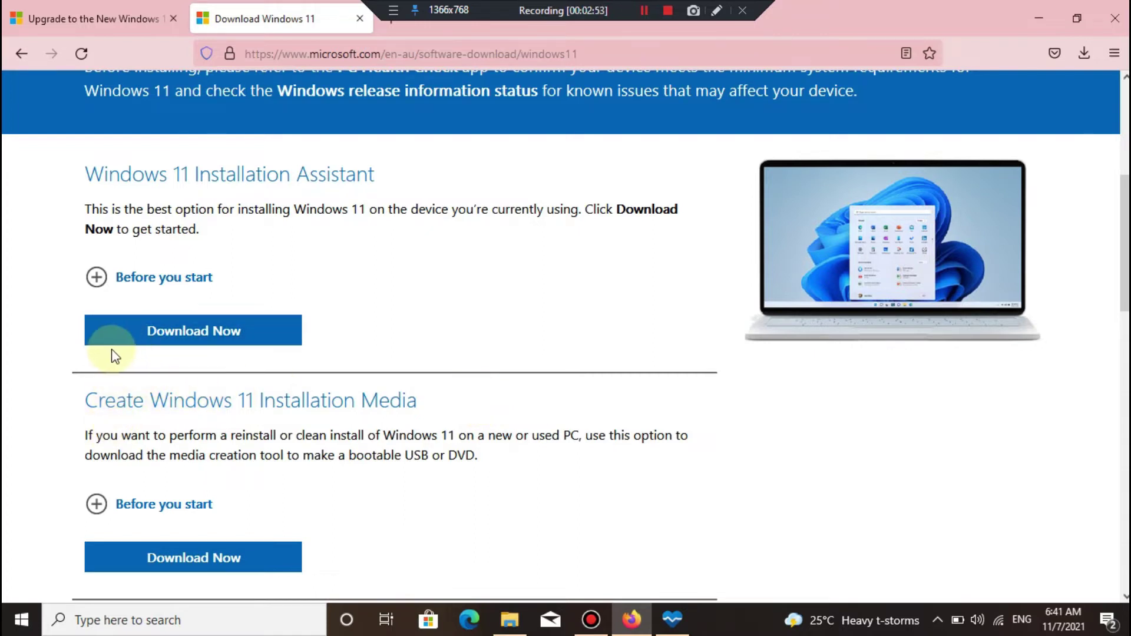
# - Download and save Windows11InstallationAssistant.exe, and show the saved file in its folder
pyautogui.click(203, 332)
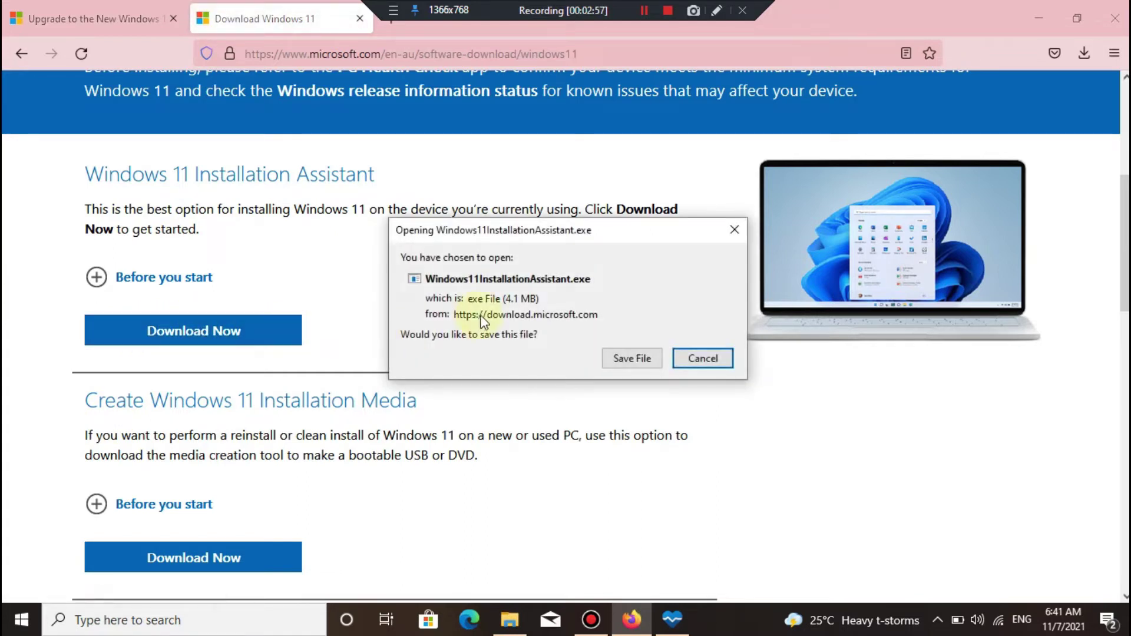
pyautogui.click(648, 359)
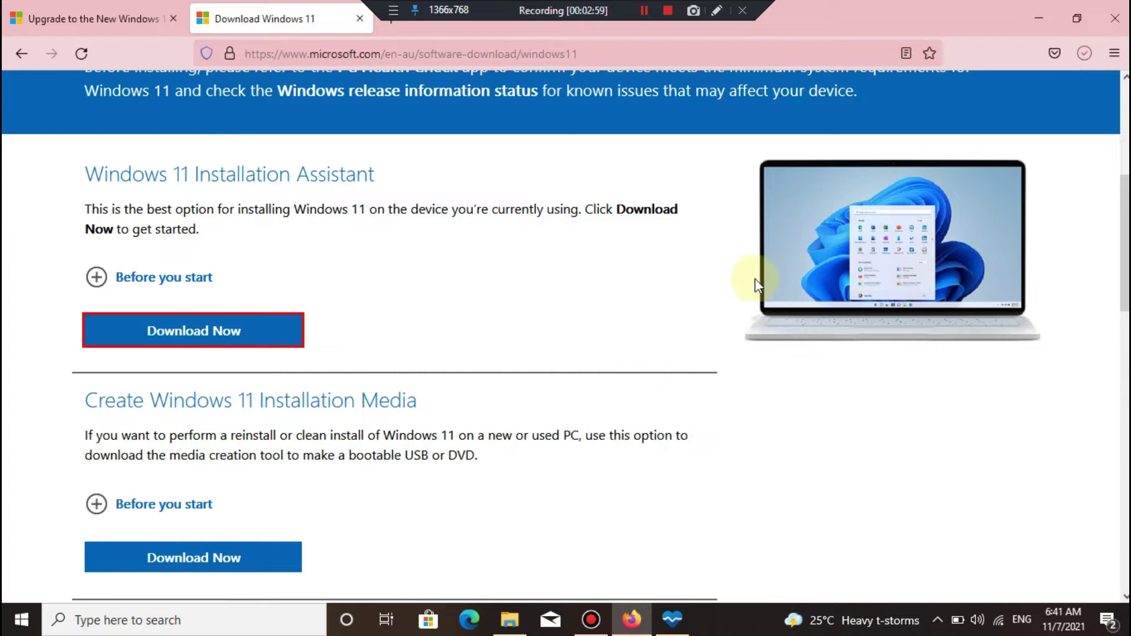
pyautogui.click(1084, 53)
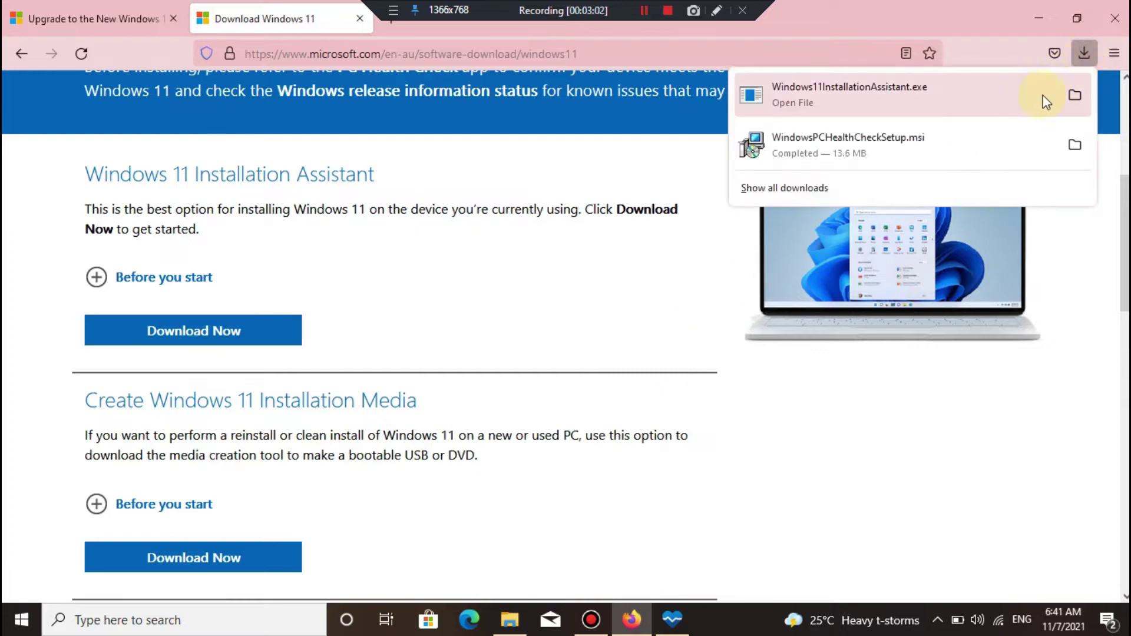
pyautogui.click(1076, 95)
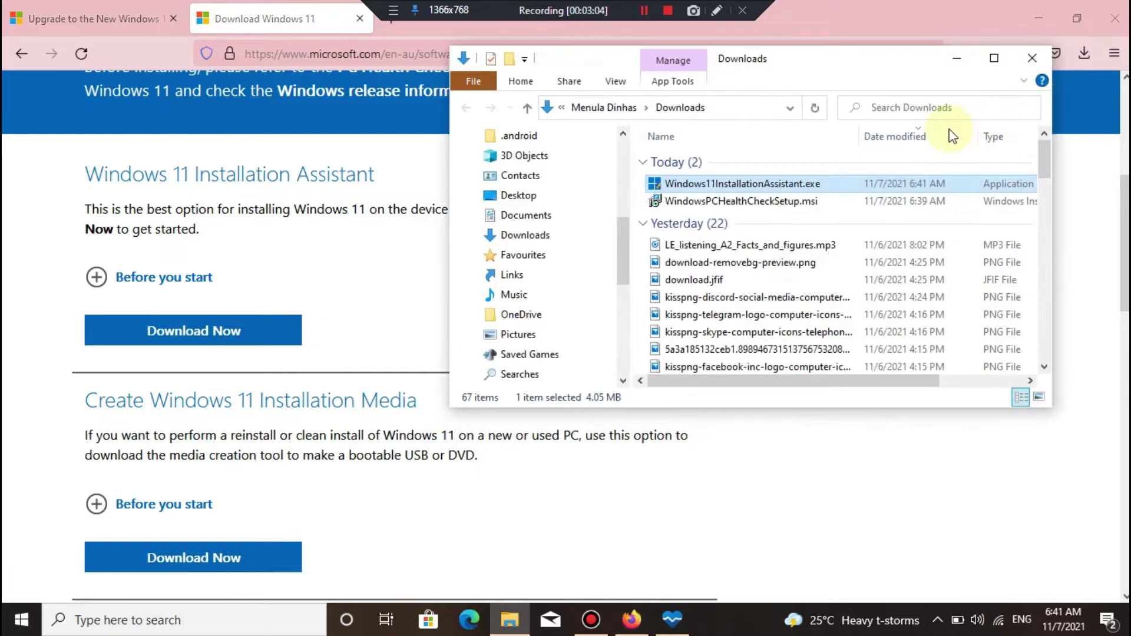
# - Launch Windows11InstallationAssistant.exe, accept the license terms and continue with the Windows 11 installation
pyautogui.moveTo(801, 189); pyautogui.dragTo(824, 180)
pyautogui.doubleClick(824, 184)
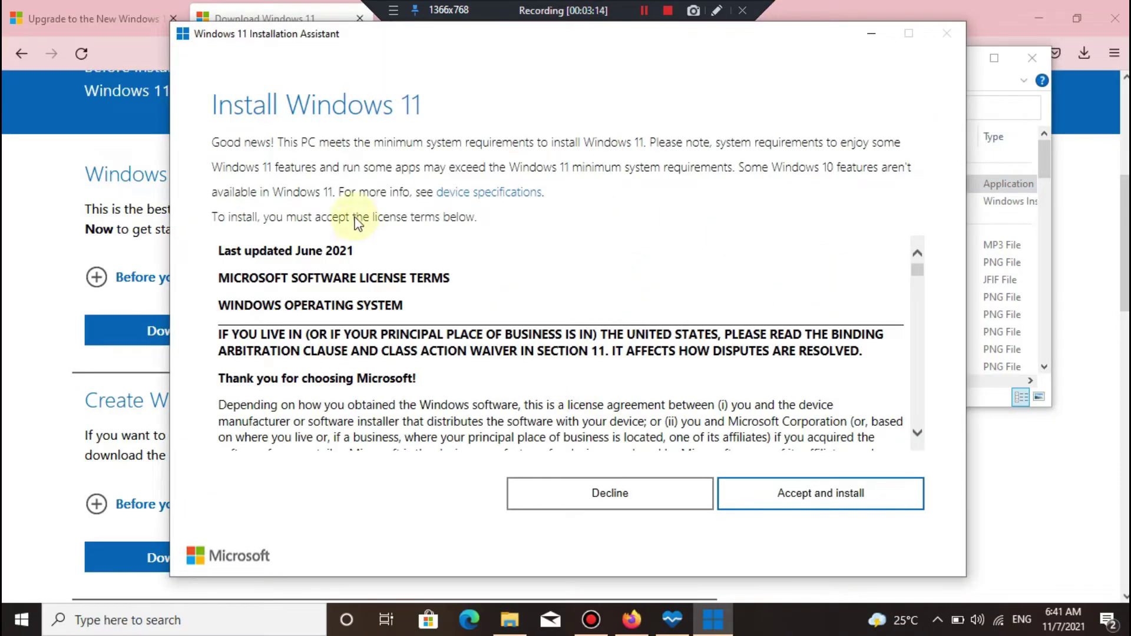
pyautogui.click(793, 501)
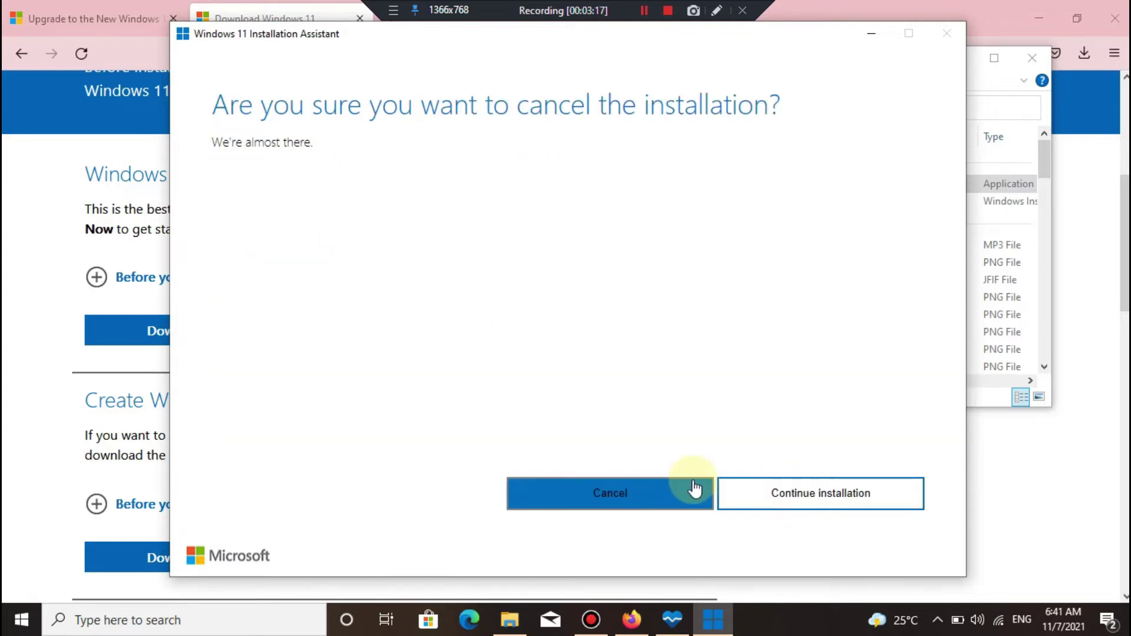
pyautogui.click(790, 501)
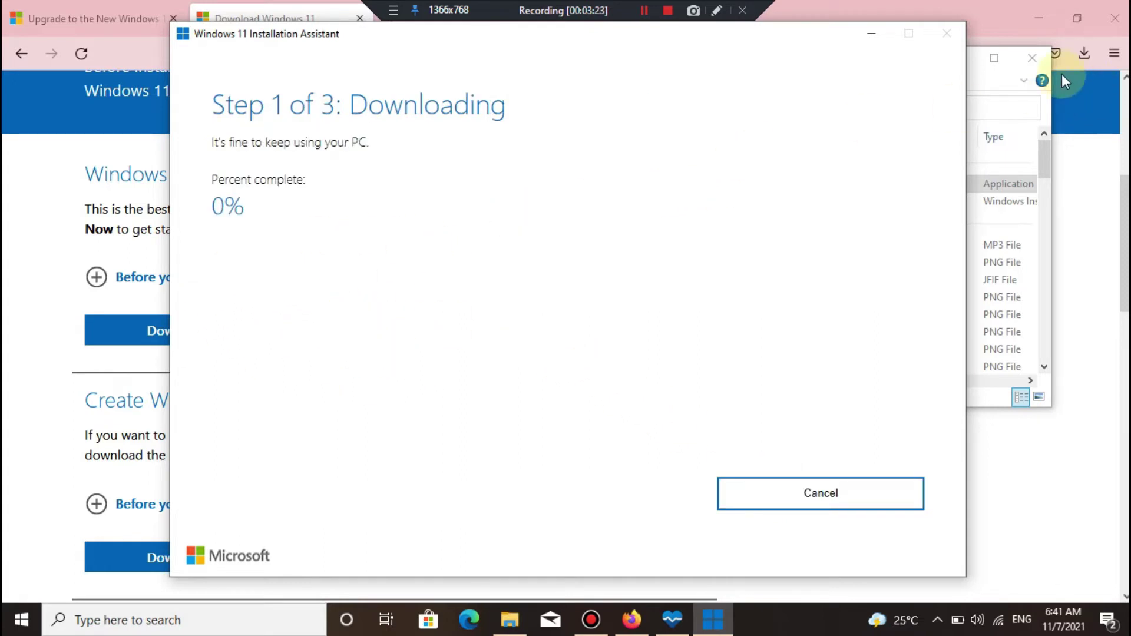
# - Minimize the browser and check the Installation Assistant's download progress
pyautogui.click(1052, 16)
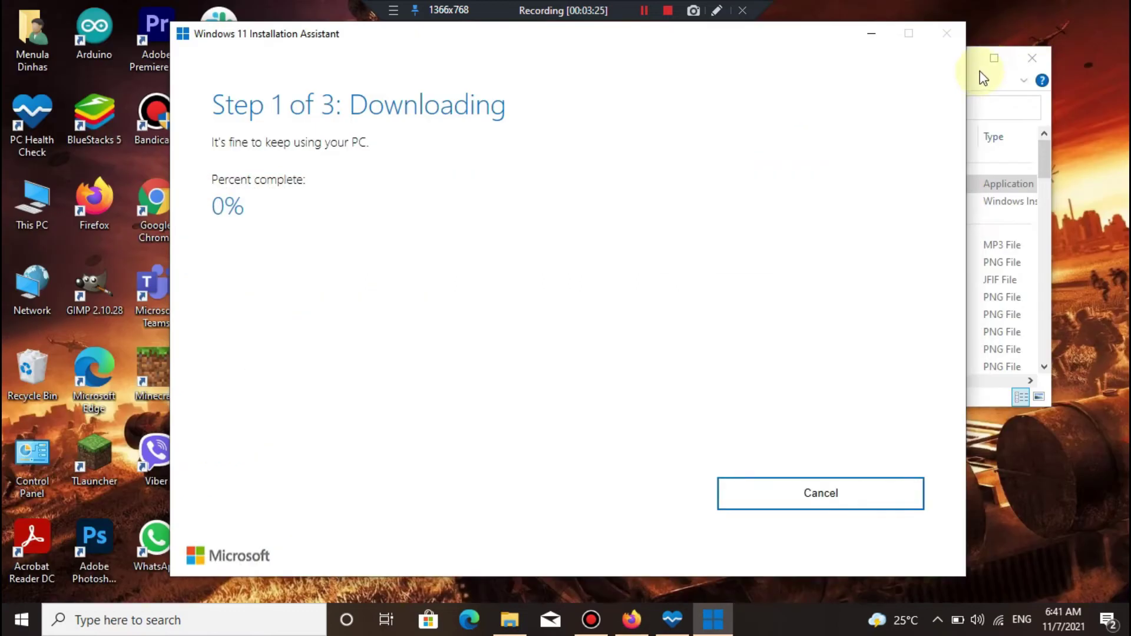
pyautogui.click(1002, 93)
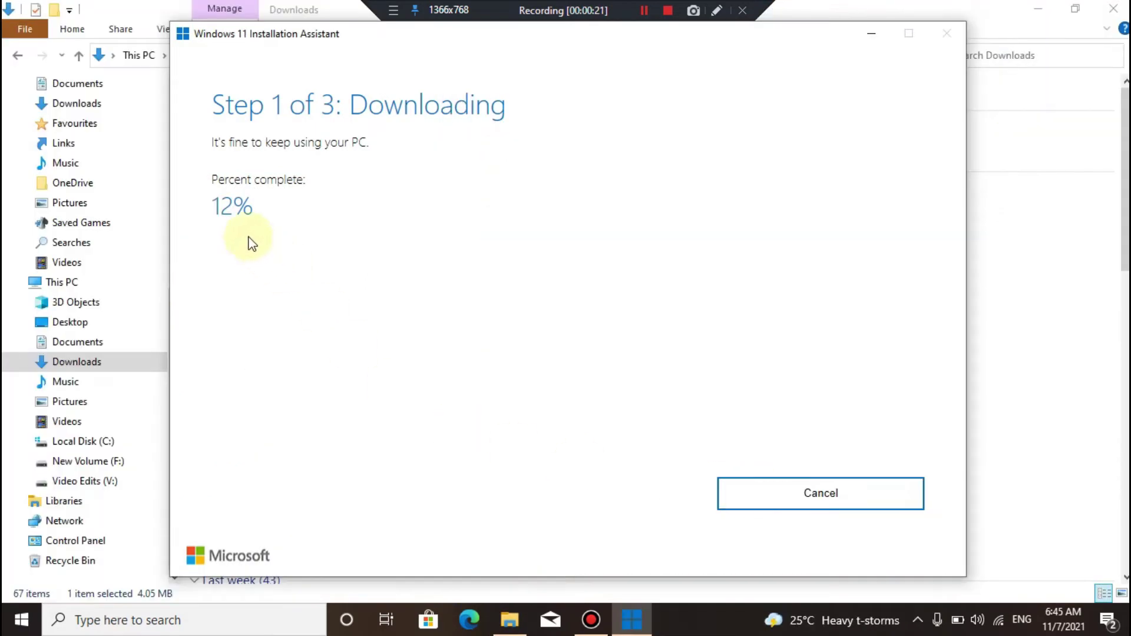
pyautogui.click(222, 208)
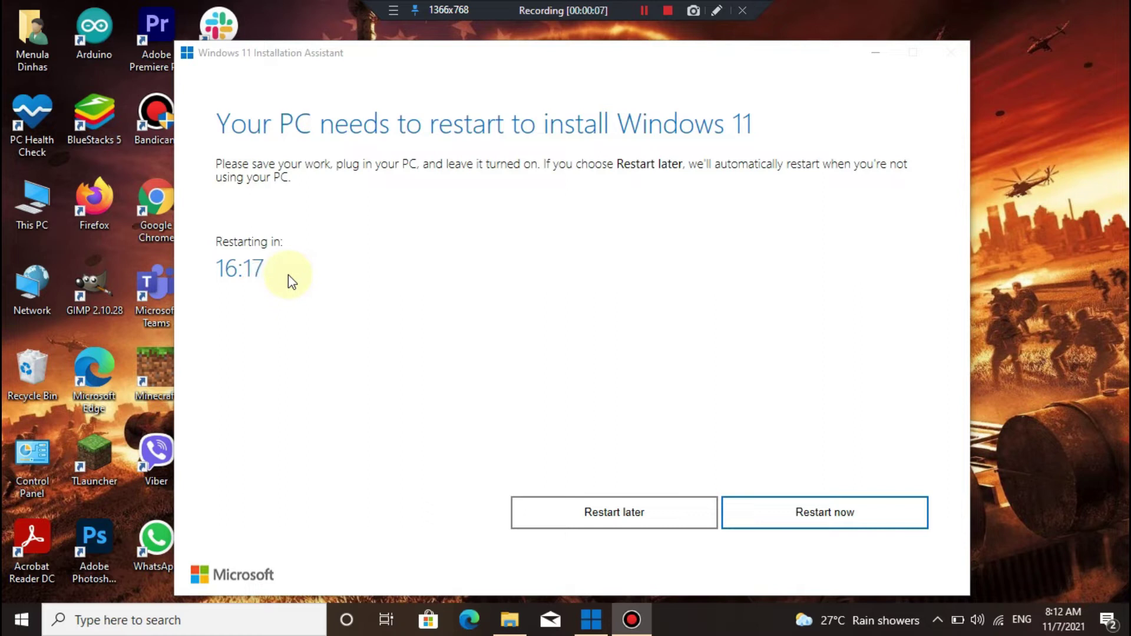
# - Restart the PC immediately to install Windows 11
pyautogui.click(882, 509)
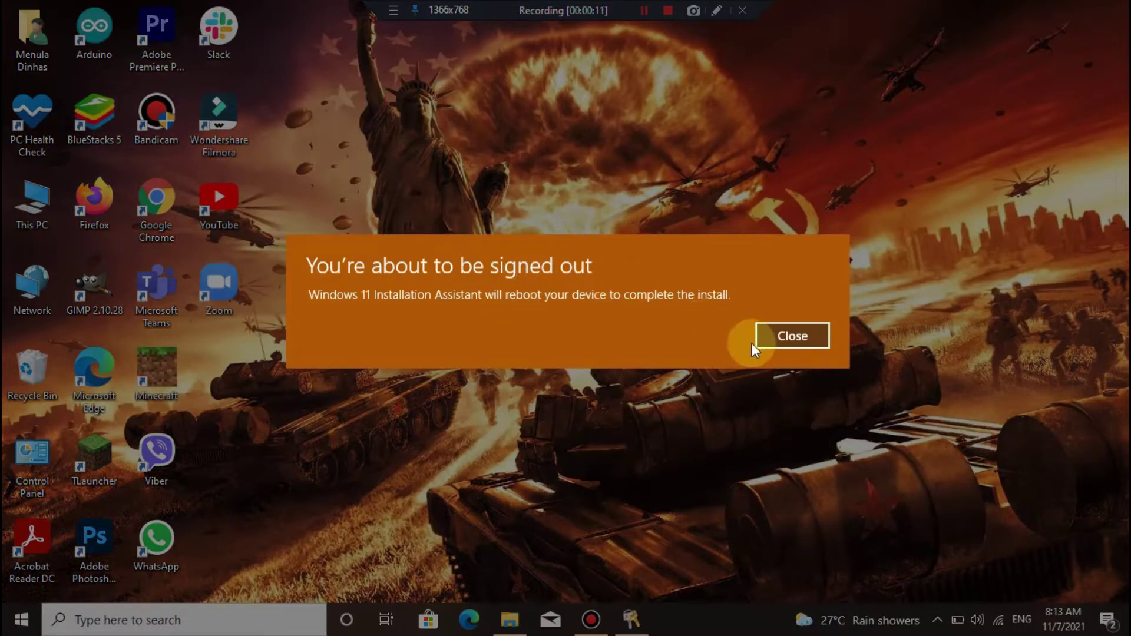
# - Close the sign-out notice so the PC restarts, and dismiss the lock screen once Windows 11 has started
pyautogui.click(828, 347)
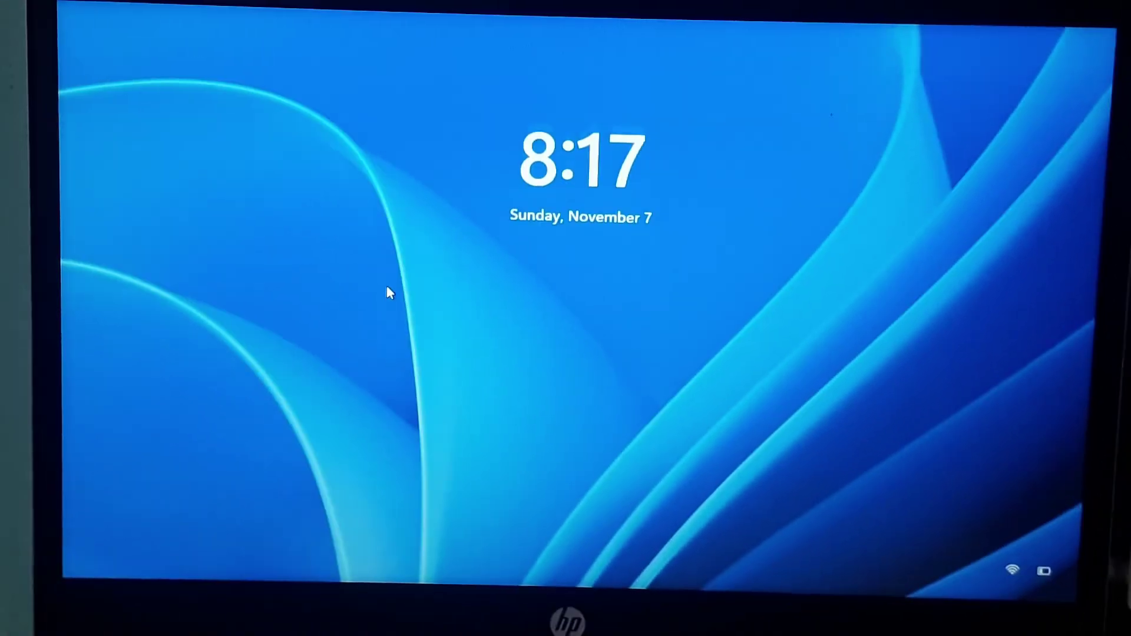
pyautogui.click(387, 287)
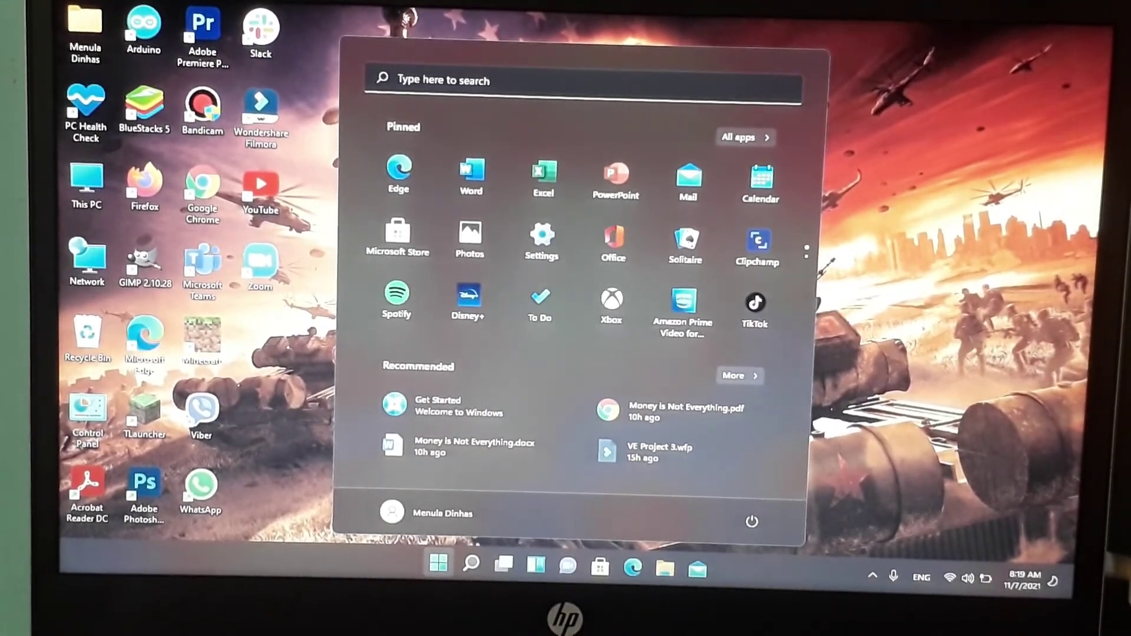
# - Close the new Start menu and open it again from the desktop
pyautogui.click(971, 106)
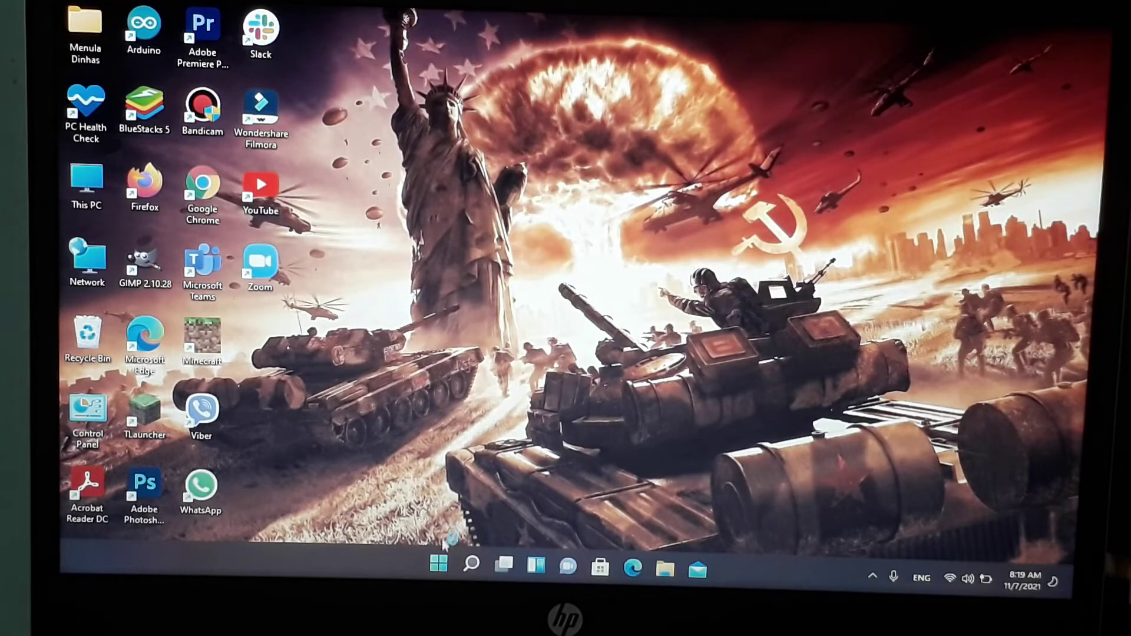
pyautogui.click(438, 566)
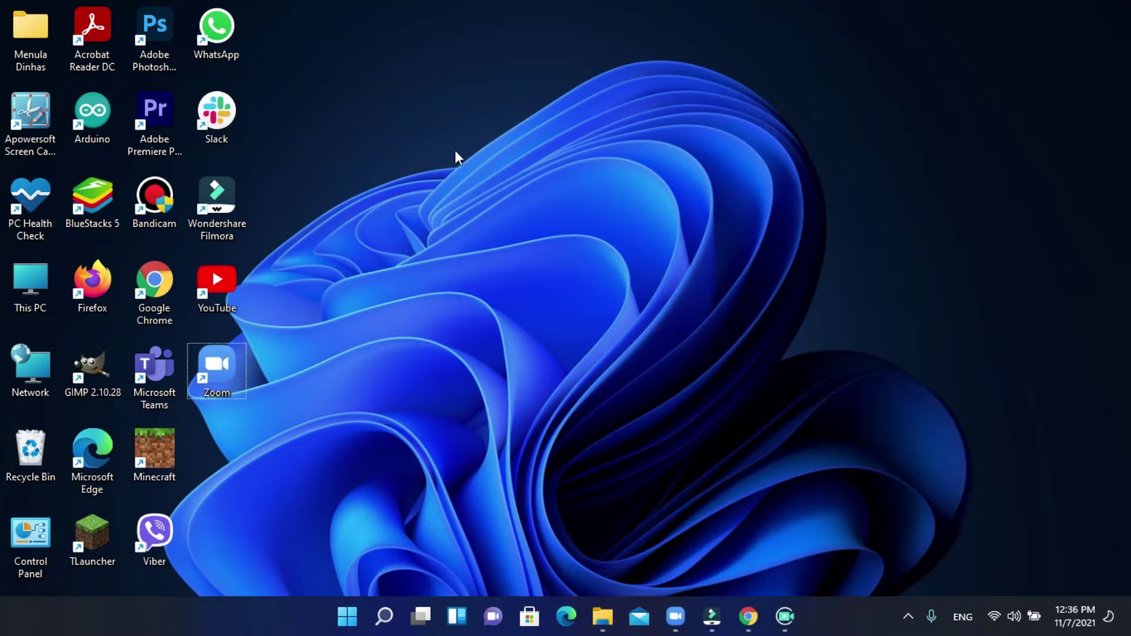
pyautogui.rightClick(472, 140)
pyautogui.click(508, 207)
pyautogui.rightClick(457, 193)
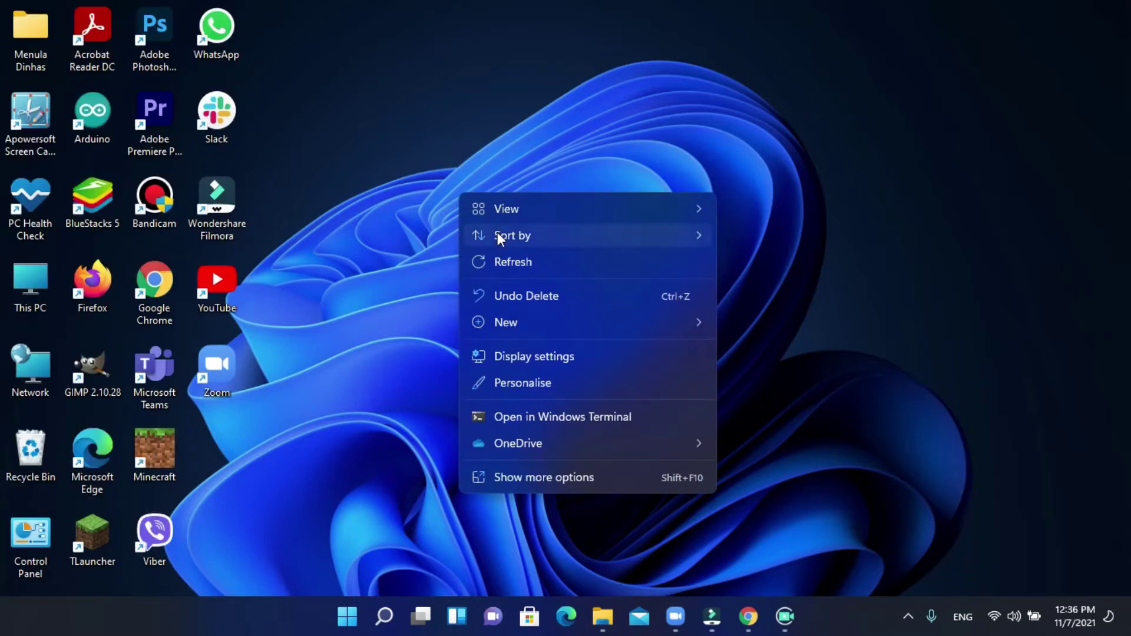
pyautogui.click(501, 264)
pyautogui.rightClick(479, 217)
pyautogui.click(497, 292)
pyautogui.rightClick(458, 154)
pyautogui.click(483, 235)
pyautogui.rightClick(773, 220)
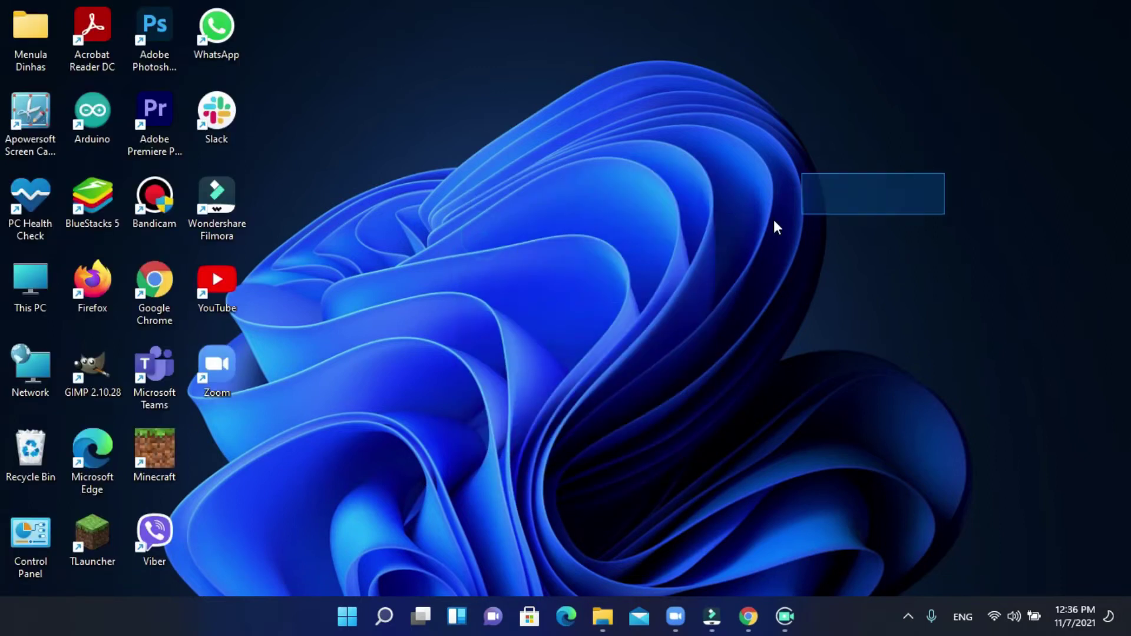
pyautogui.click(704, 250)
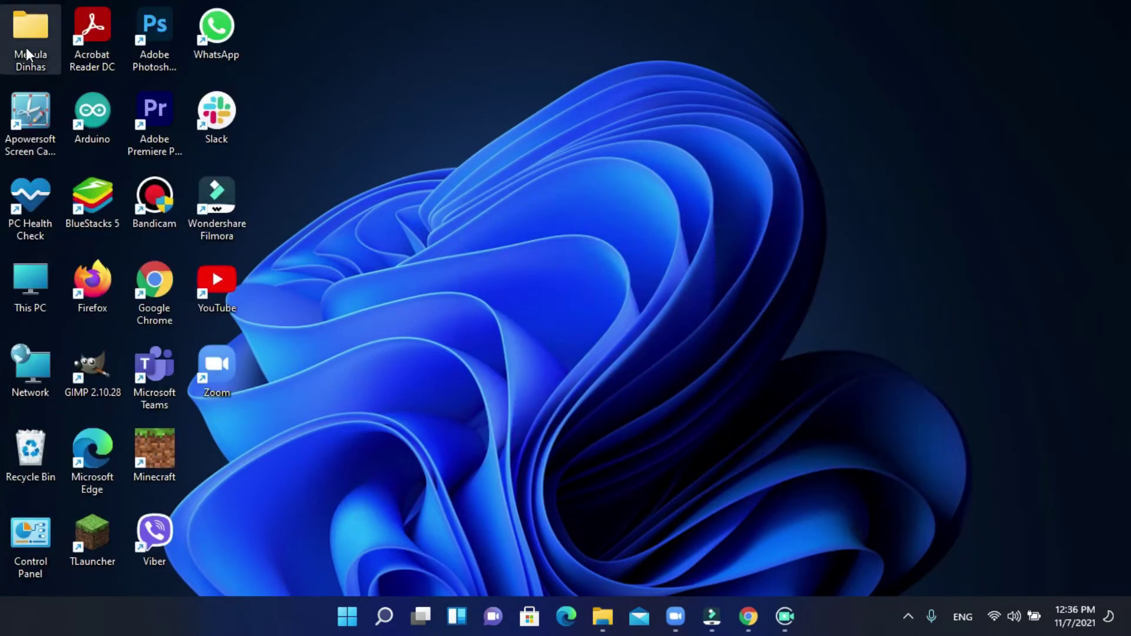
# - Open This PC in a maximized window, look through its folders and drives and the Documents folder, and close it
pyautogui.doubleClick(28, 267)
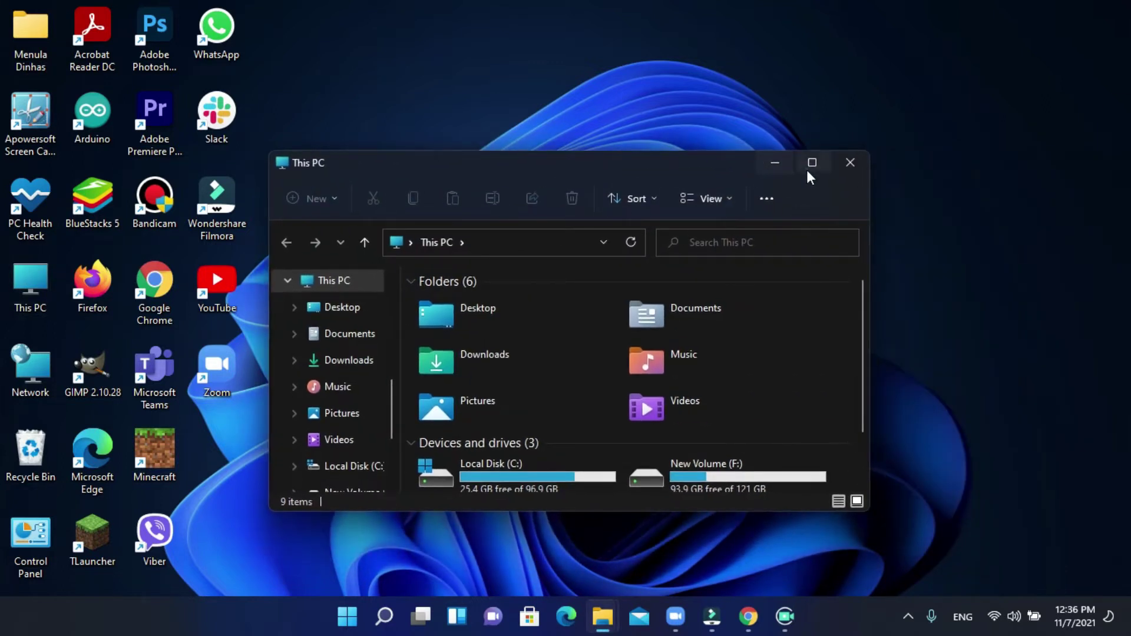
pyautogui.click(811, 163)
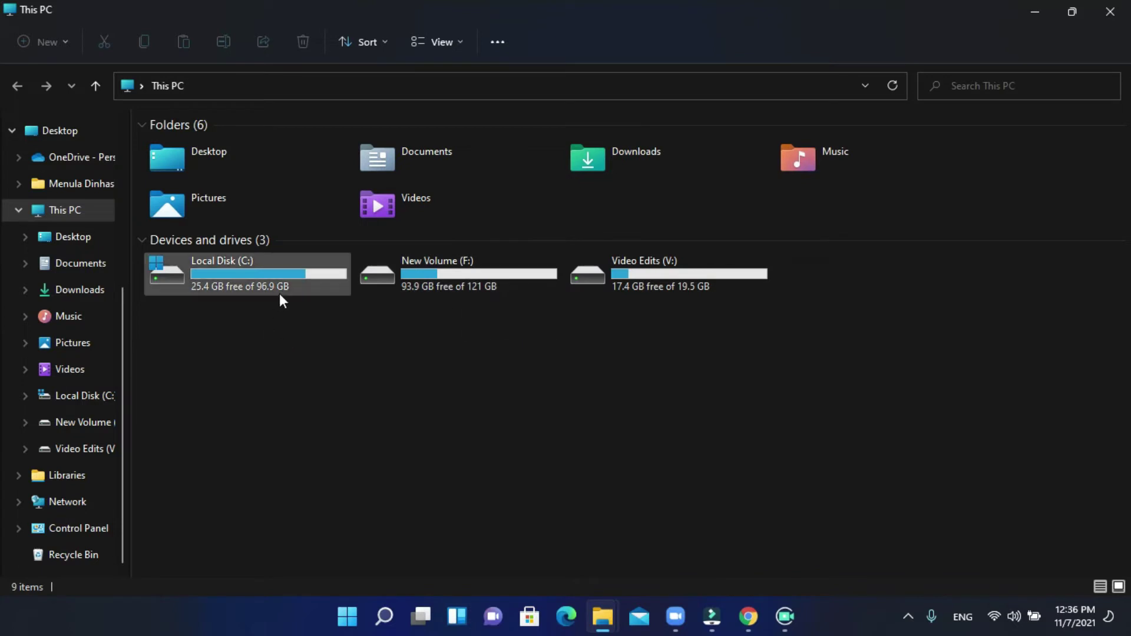
pyautogui.moveTo(289, 287)
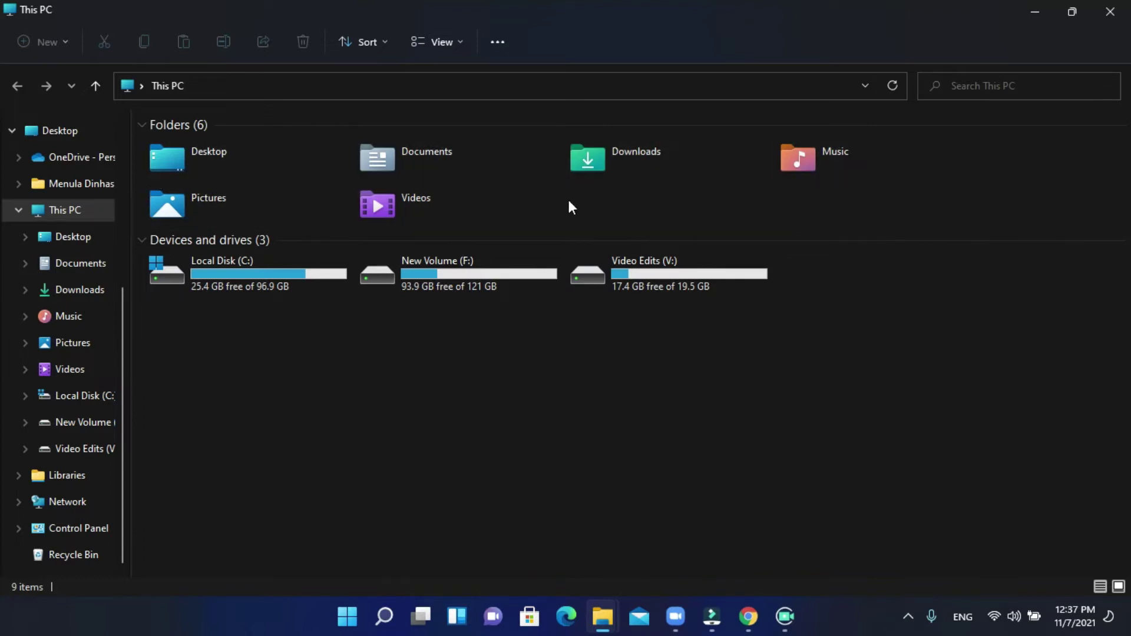
pyautogui.moveTo(913, 172); pyautogui.dragTo(798, 165)
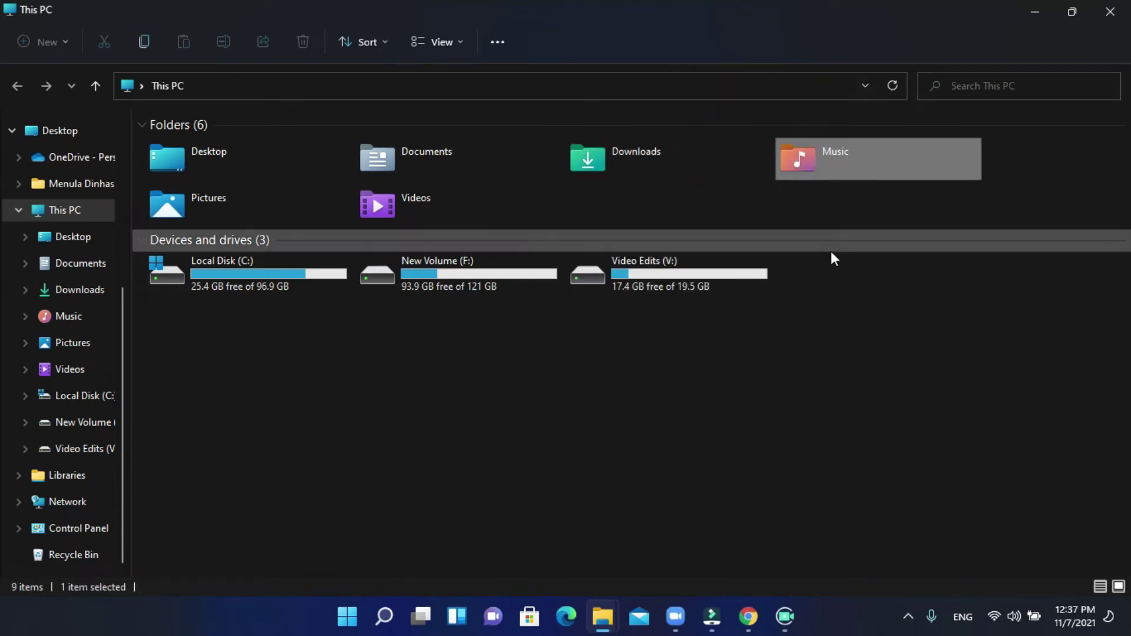
pyautogui.click(63, 263)
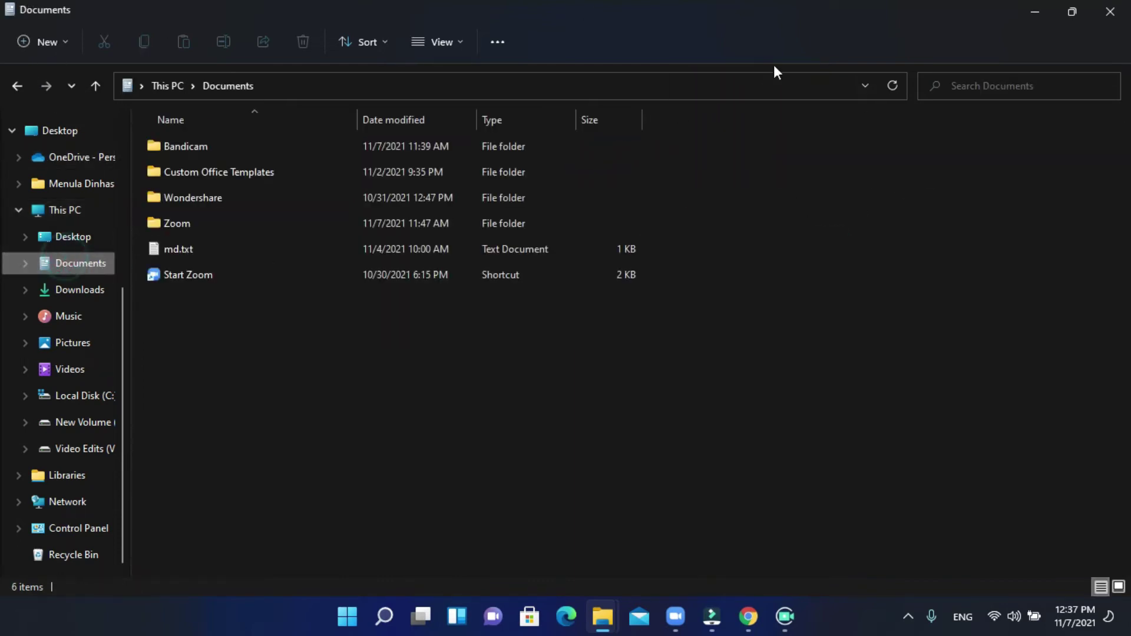
pyautogui.click(1111, 11)
pyautogui.rightClick(474, 90)
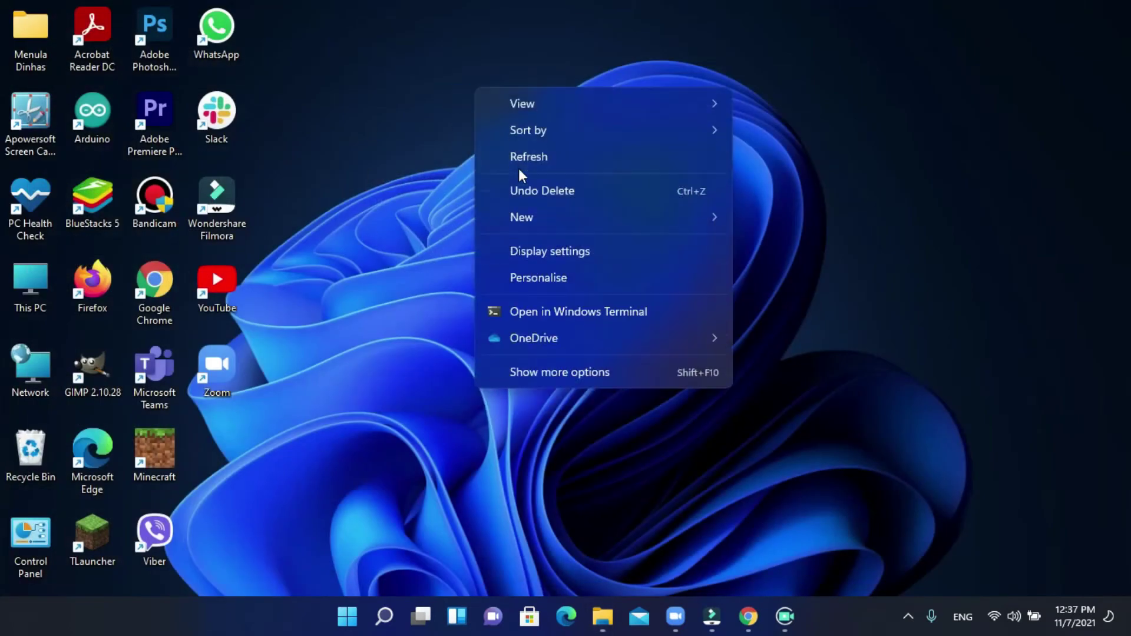
pyautogui.click(518, 165)
pyautogui.rightClick(481, 151)
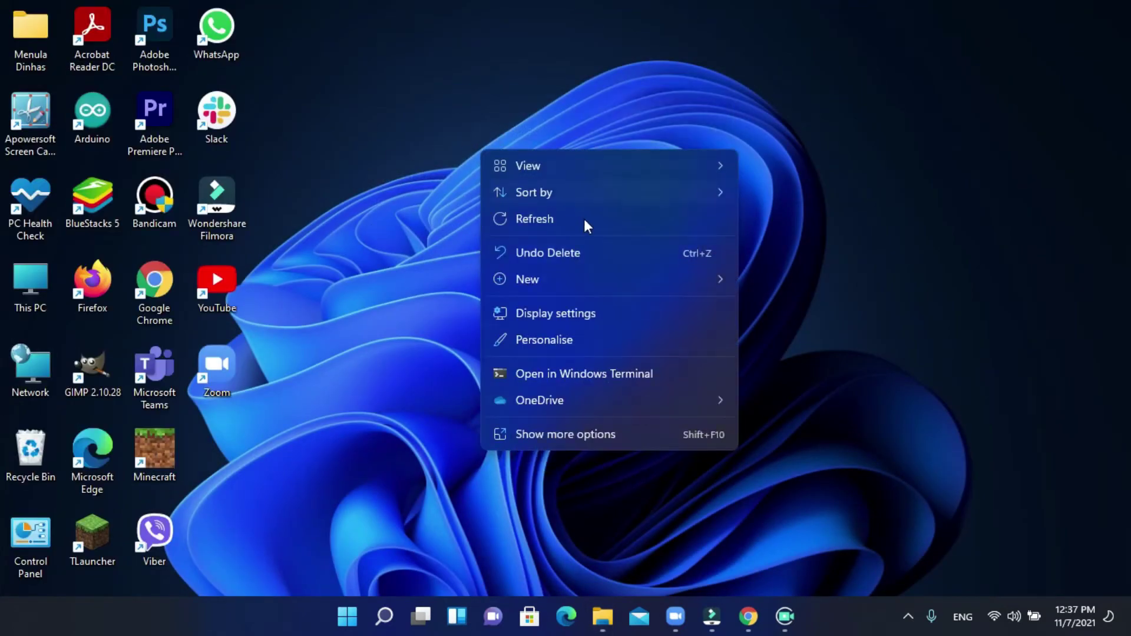
pyautogui.click(502, 213)
# - Examine the View and Sort by options in the desktop's context menu, and refresh the desktop
pyautogui.rightClick(533, 36)
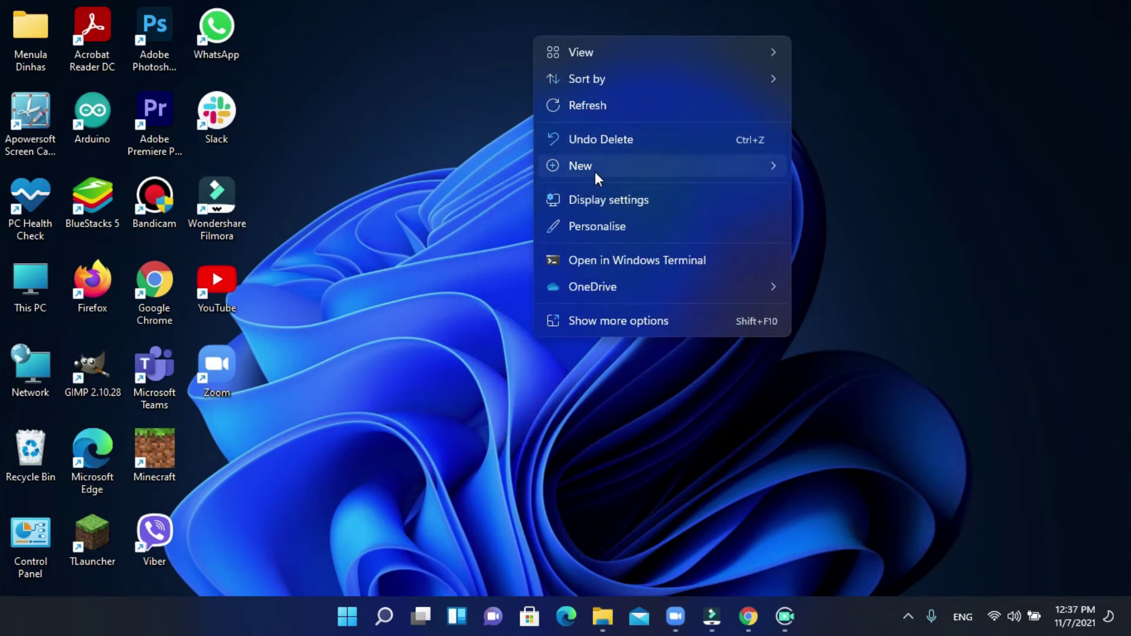
pyautogui.moveTo(596, 172)
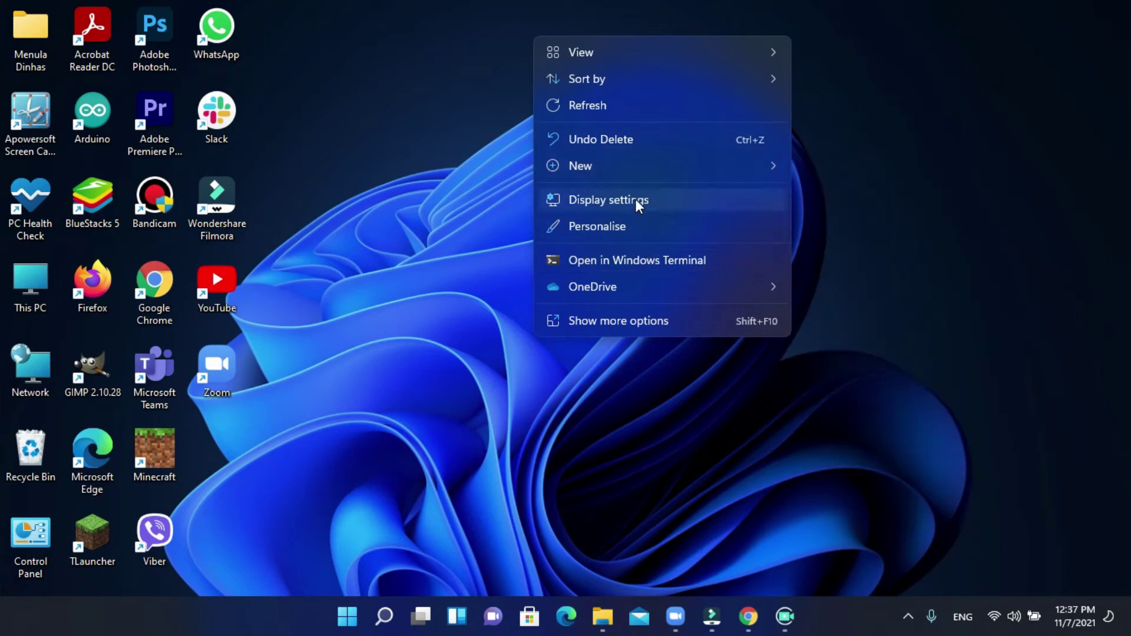
pyautogui.moveTo(585, 52)
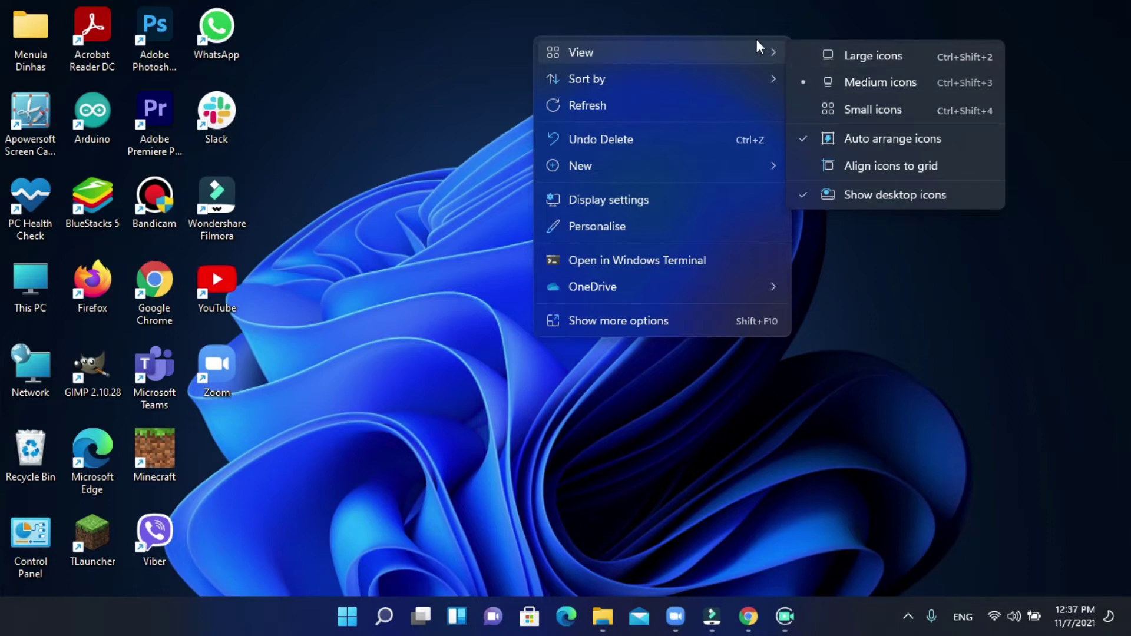
pyautogui.moveTo(737, 82)
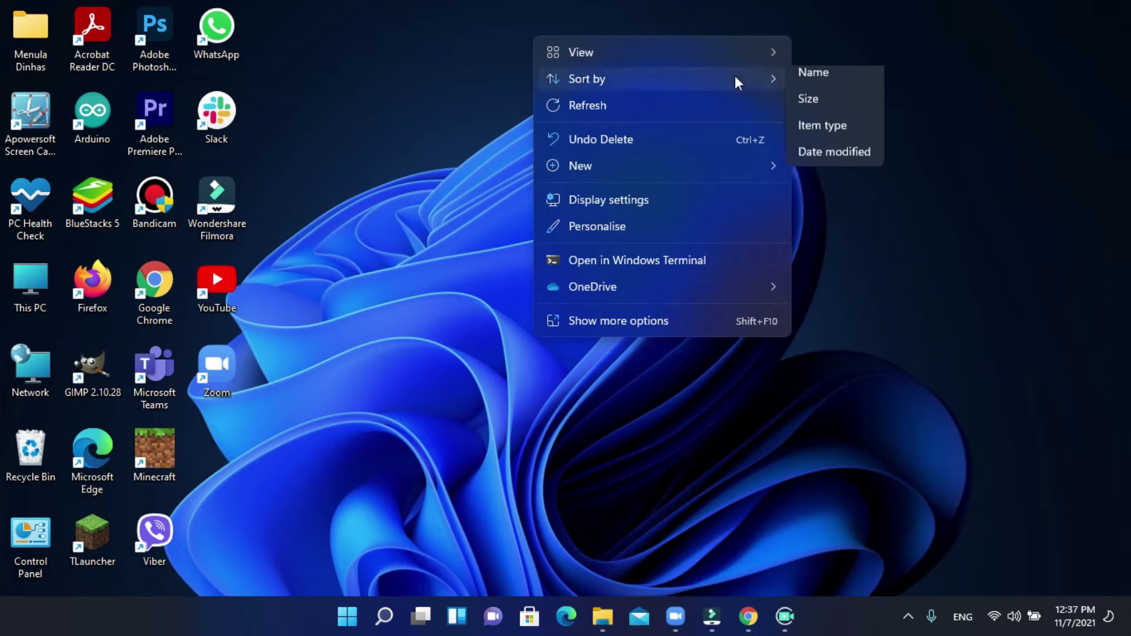
pyautogui.click(823, 534)
pyautogui.rightClick(602, 250)
pyautogui.click(617, 313)
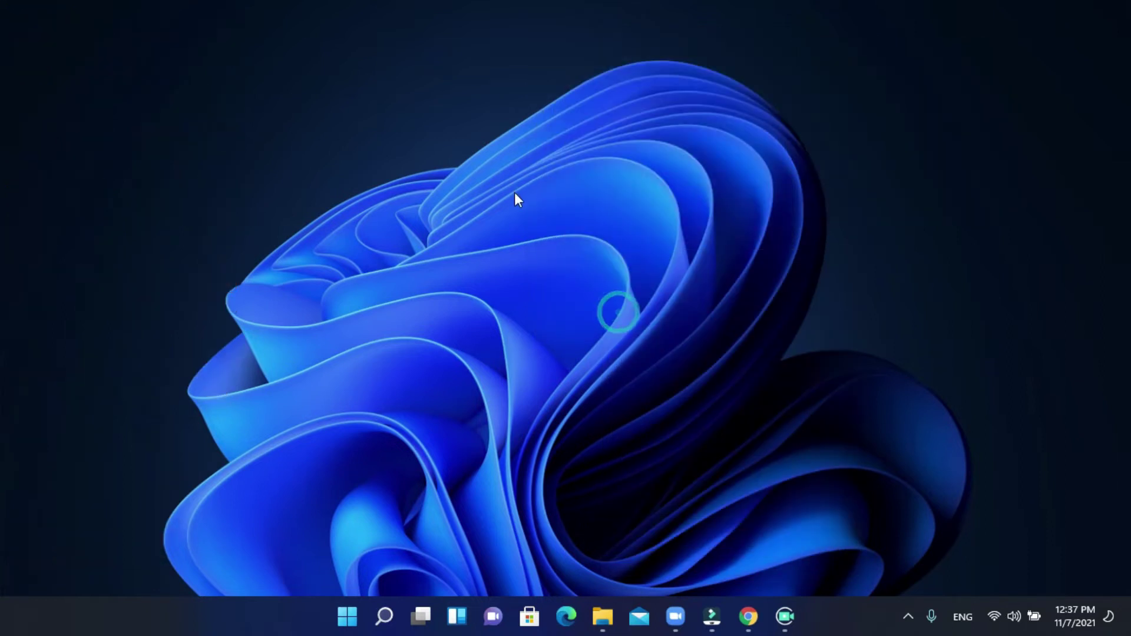
# - Show the desktop's extended context menu twice to compare it with the new compact one, and refresh the desktop
pyautogui.rightClick(520, 187)
pyautogui.click(642, 470)
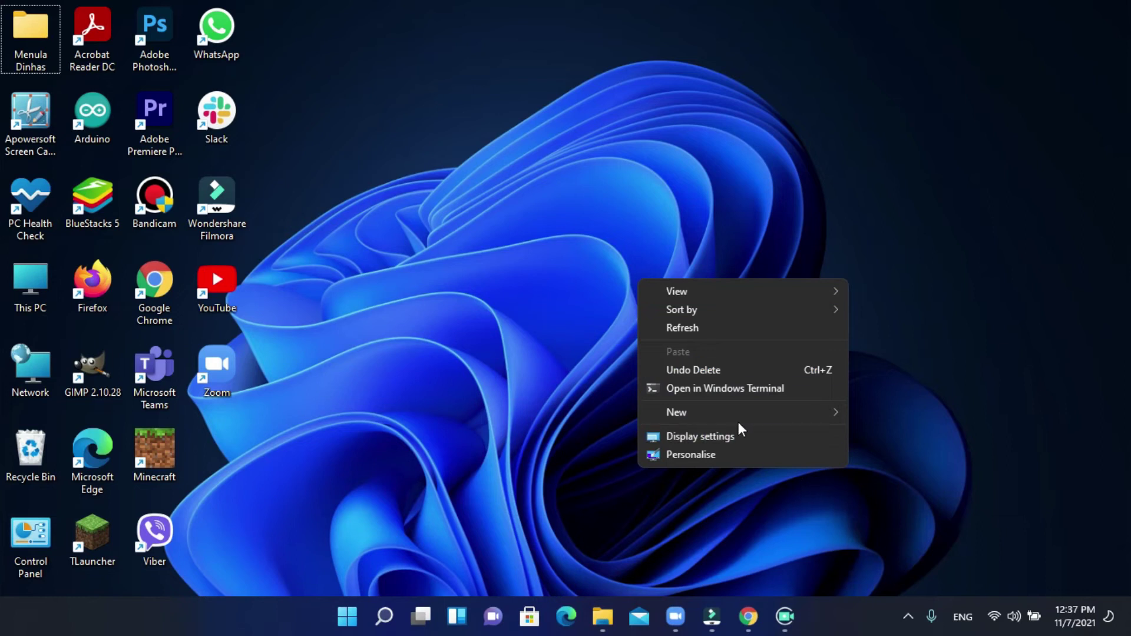
pyautogui.click(466, 273)
pyautogui.rightClick(472, 259)
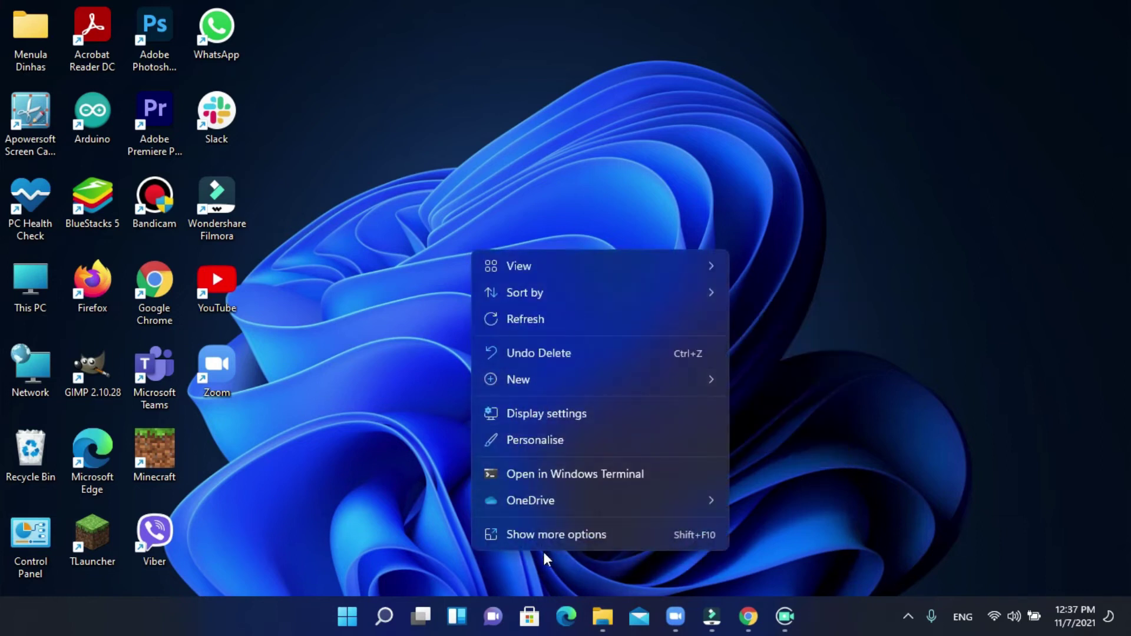
pyautogui.click(528, 533)
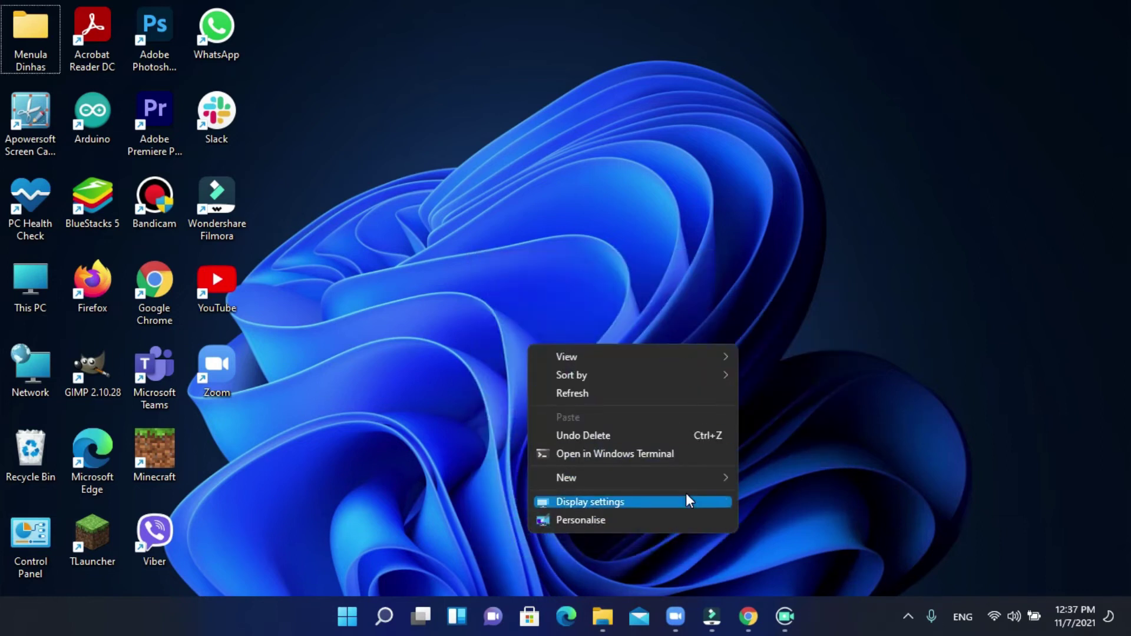
pyautogui.click(518, 193)
pyautogui.rightClick(518, 193)
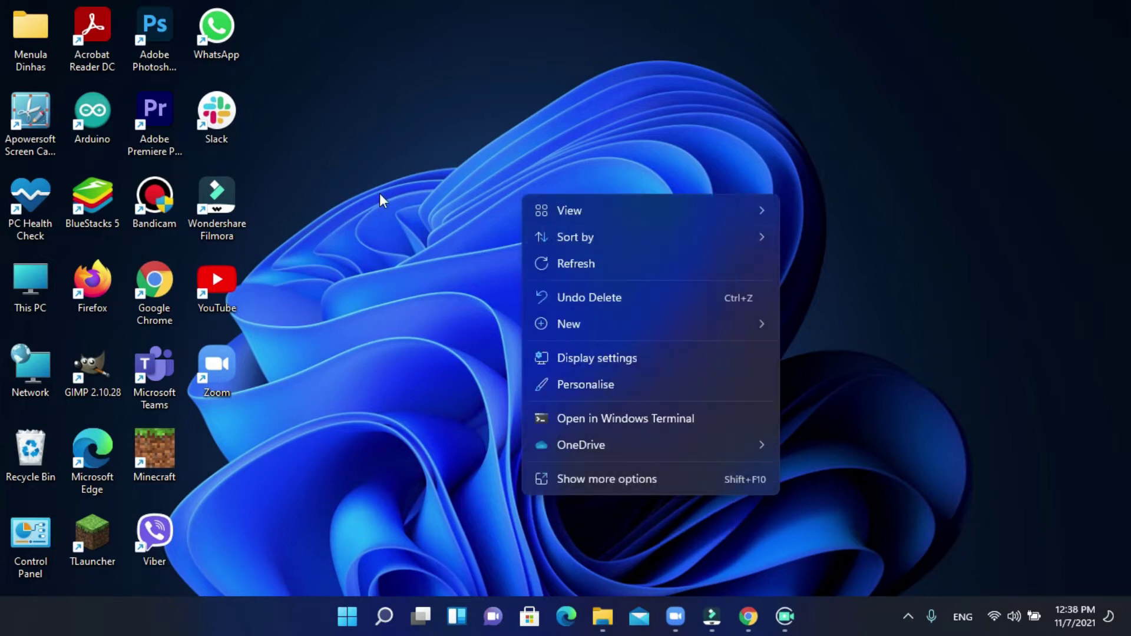
pyautogui.click(566, 259)
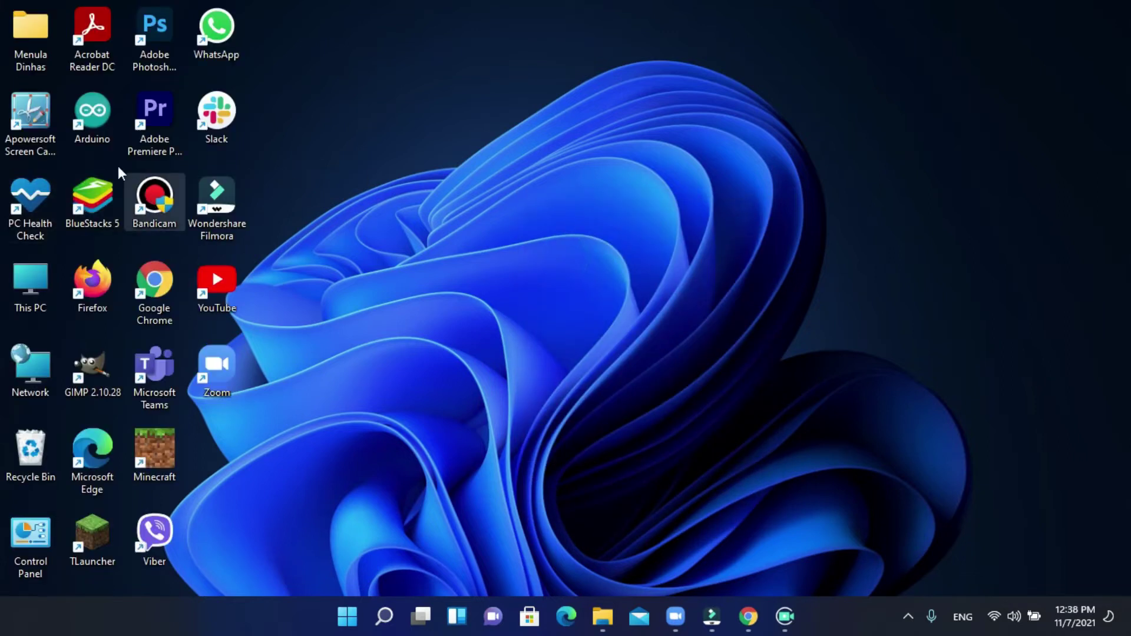
# - Open the Software setups folder on New Volume (F:) and select winrar-x64-602.exe
pyautogui.doubleClick(41, 303)
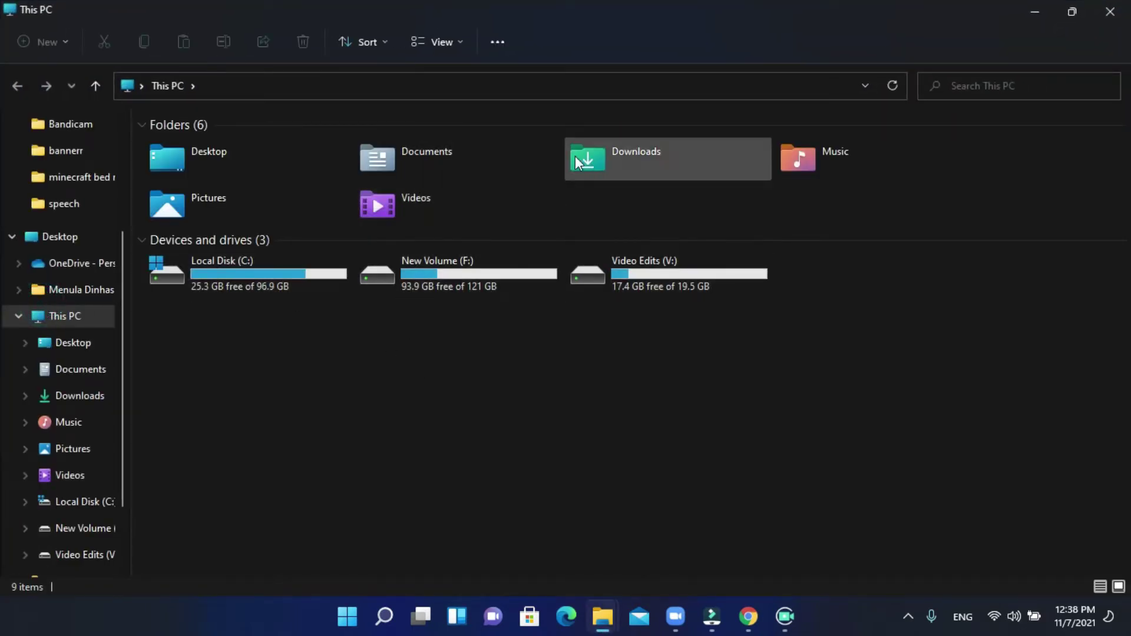
pyautogui.doubleClick(477, 297)
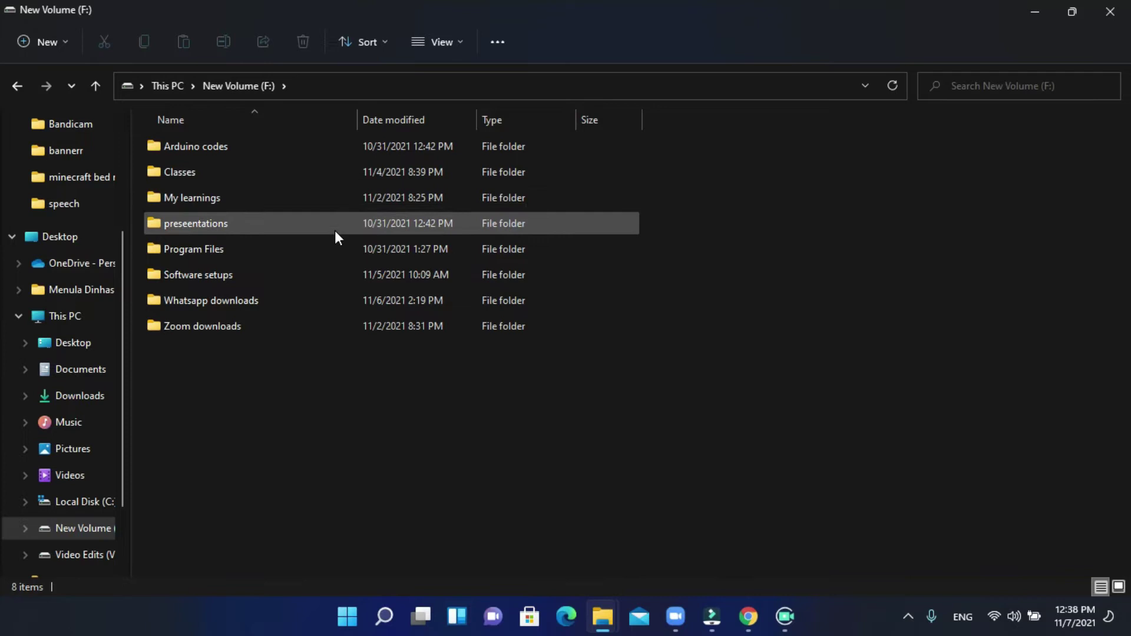
pyautogui.doubleClick(308, 275)
pyautogui.scroll(-1, 354, 412)
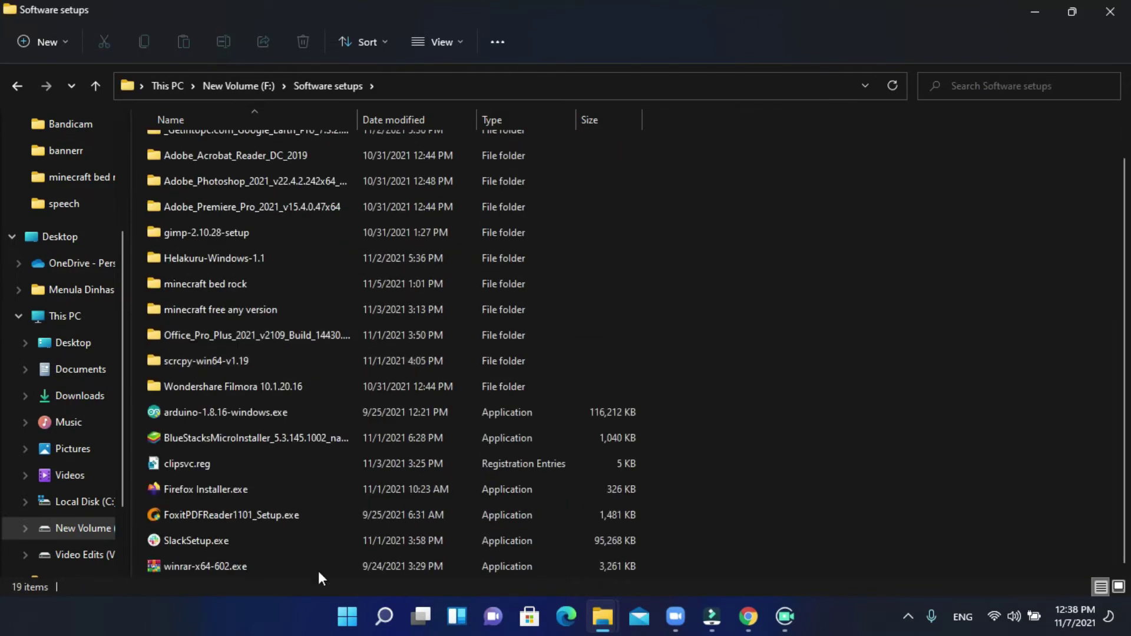
pyautogui.click(206, 567)
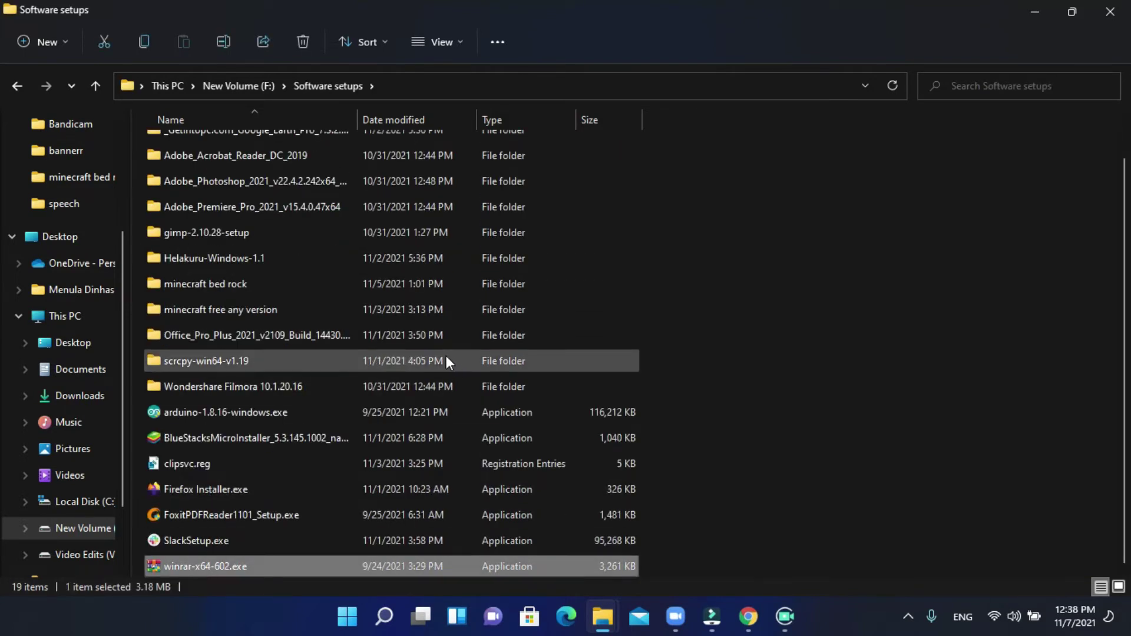
# - Examine the compact and extended context menus of winrar-x64-602.exe, and close the folder window
pyautogui.rightClick(267, 571)
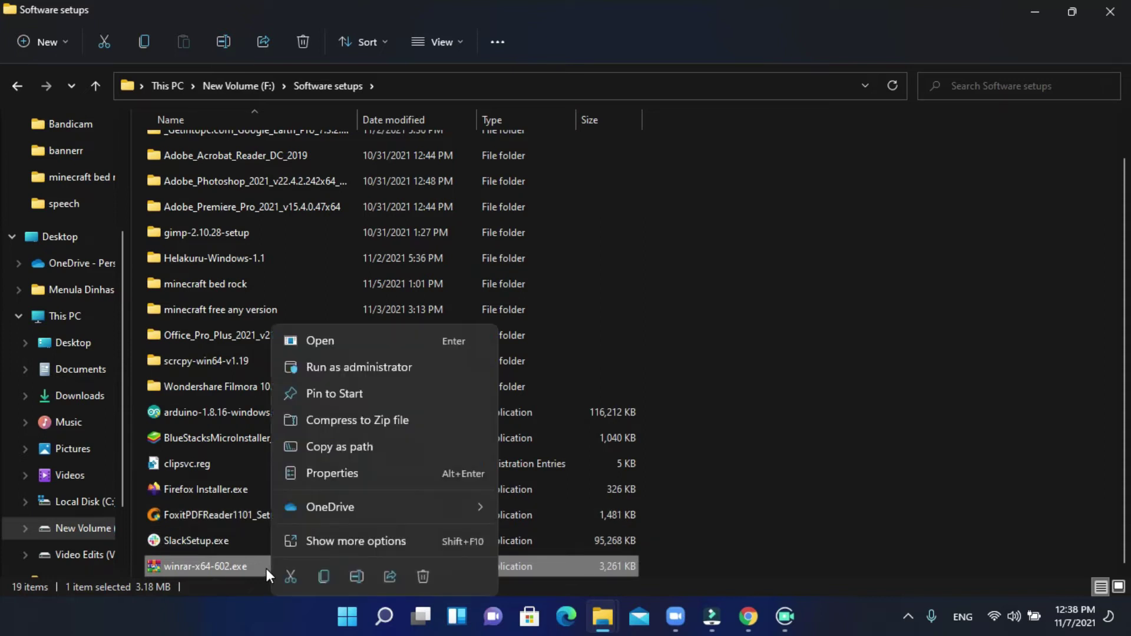
pyautogui.click(307, 543)
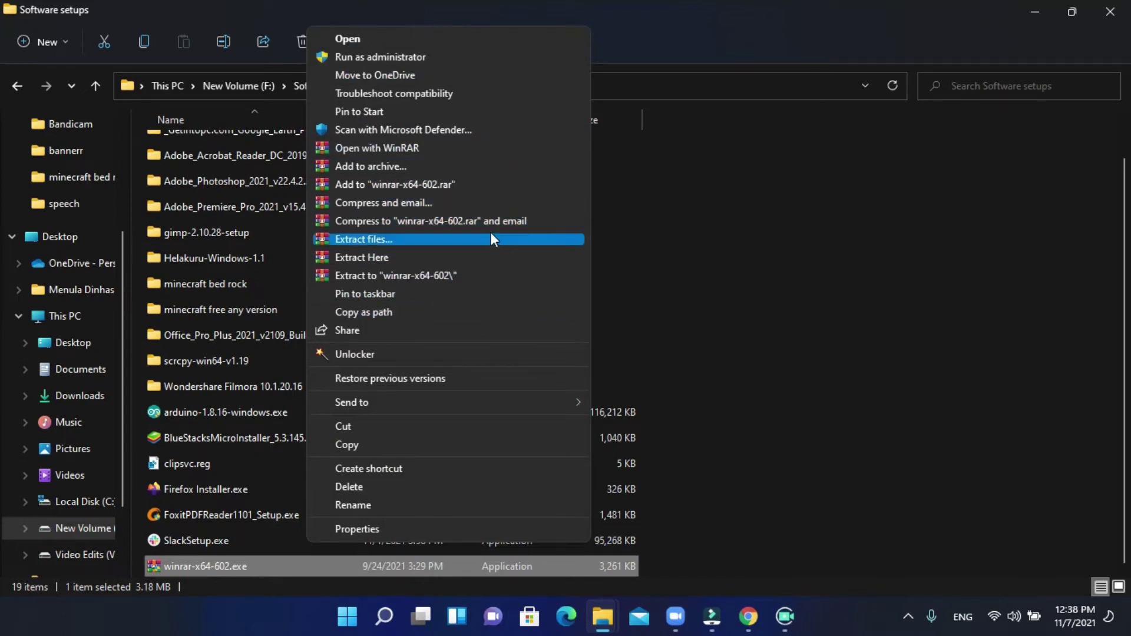
pyautogui.click(862, 245)
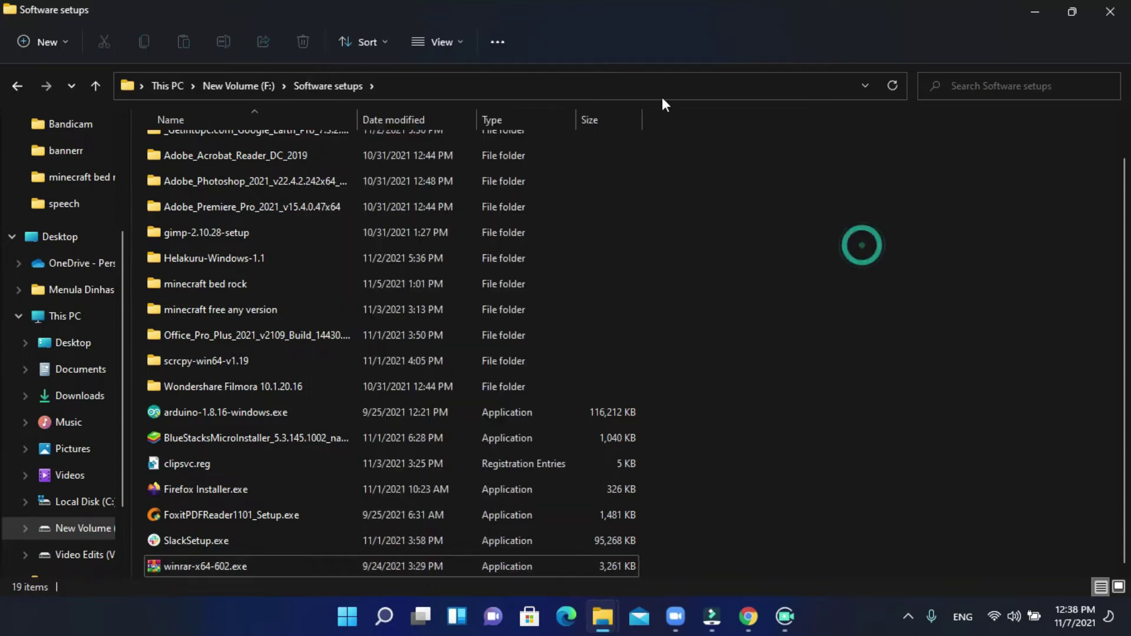
pyautogui.scroll(2, 457, 154)
pyautogui.click(1111, 12)
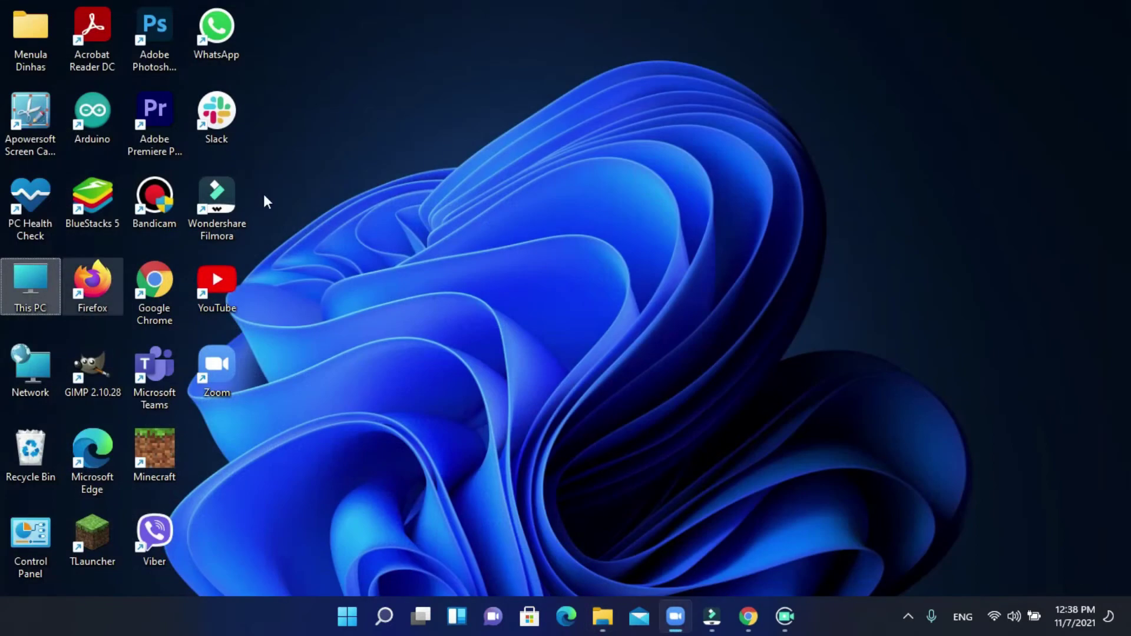
pyautogui.rightClick(417, 154)
pyautogui.click(466, 216)
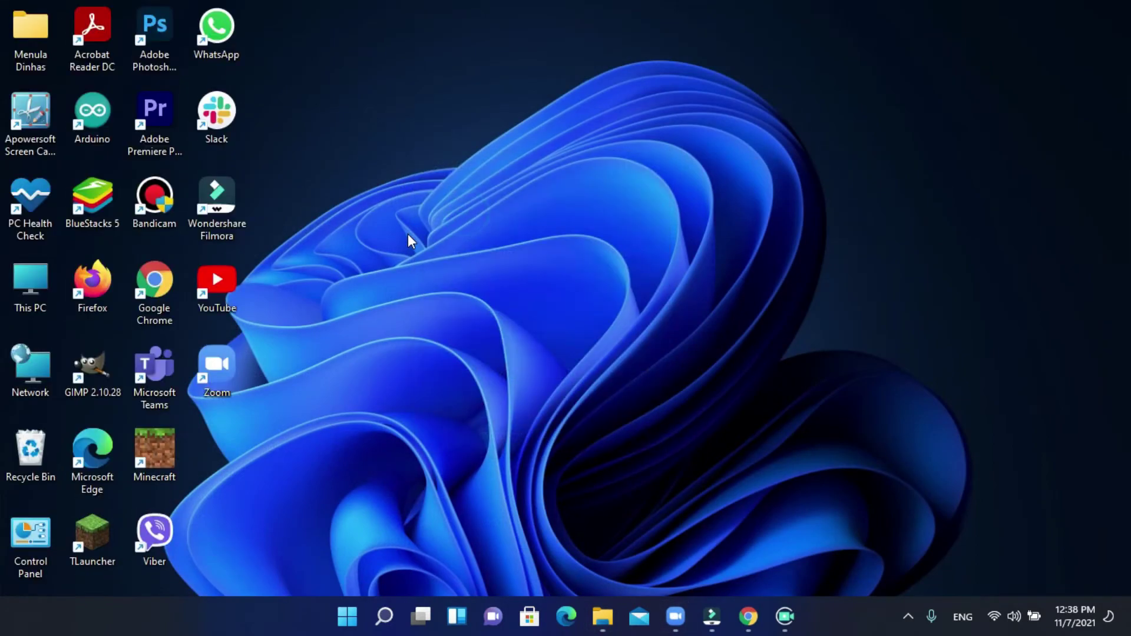
pyautogui.rightClick(470, 204)
pyautogui.click(504, 262)
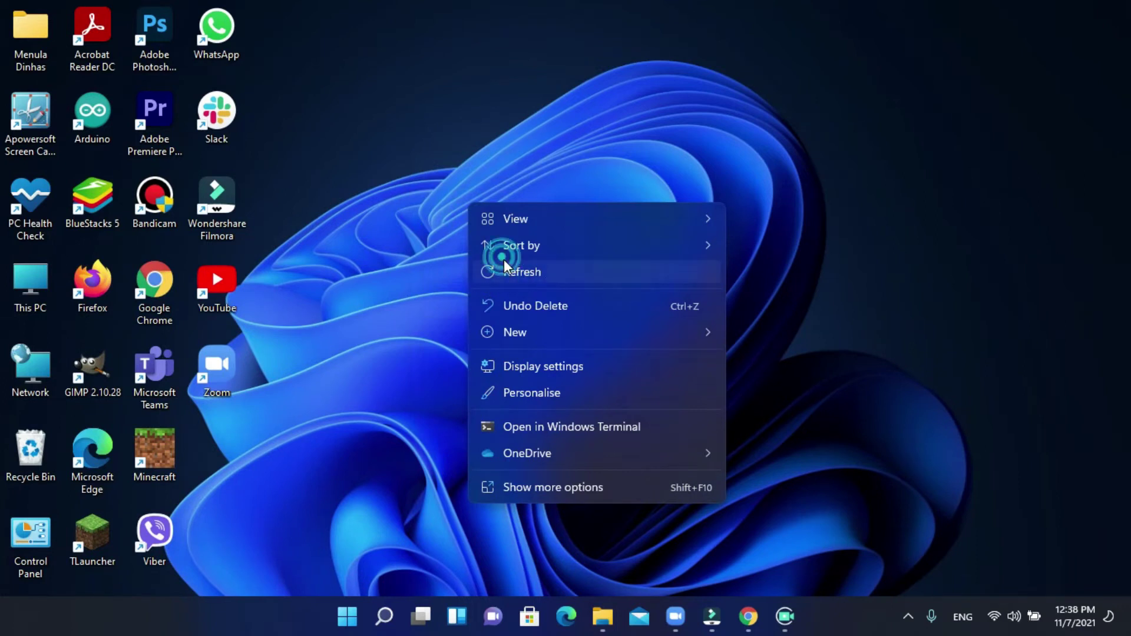
pyautogui.rightClick(470, 221)
pyautogui.click(499, 288)
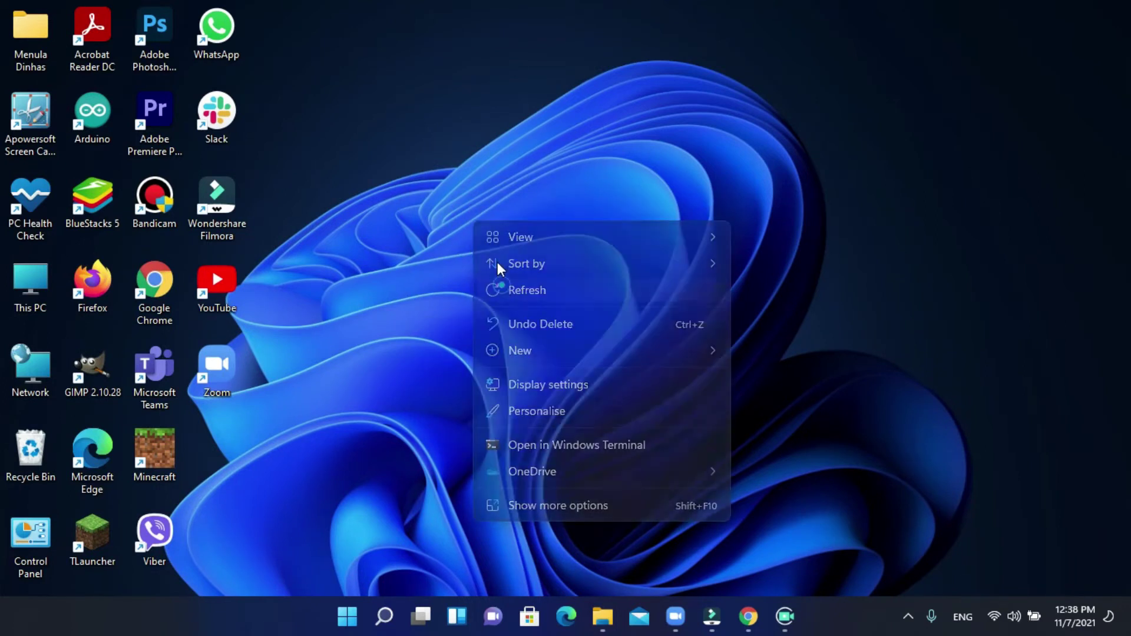
# - Refresh the desktop four times in a row
pyautogui.rightClick(485, 165)
pyautogui.click(490, 224)
pyautogui.rightClick(454, 197)
pyautogui.click(460, 269)
pyautogui.rightClick(502, 204)
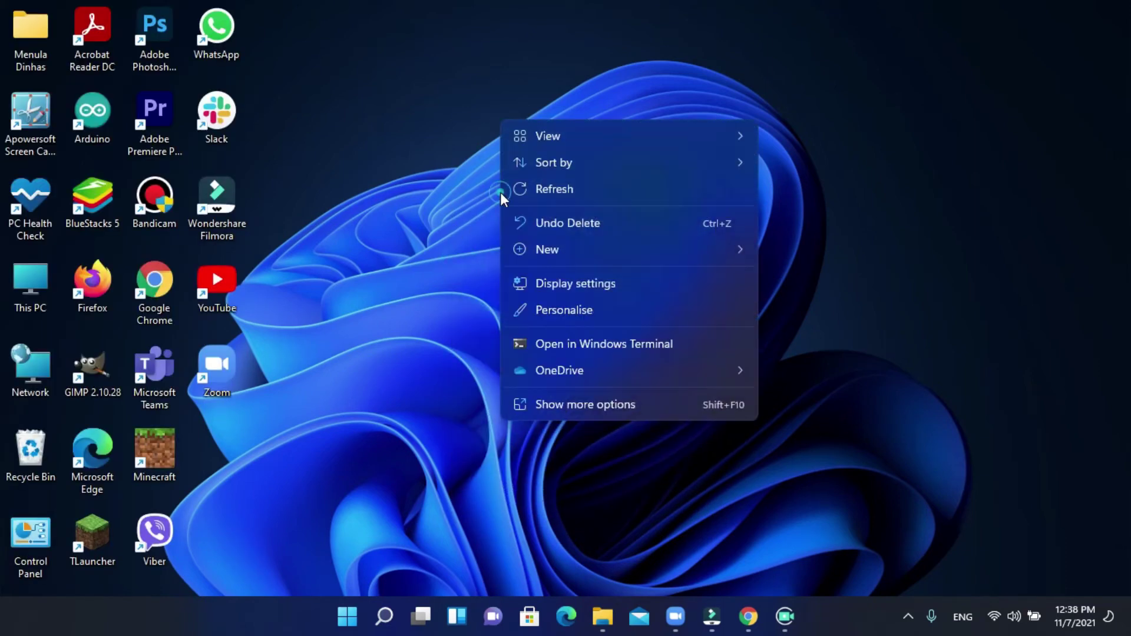
pyautogui.click(511, 190)
pyautogui.rightClick(509, 174)
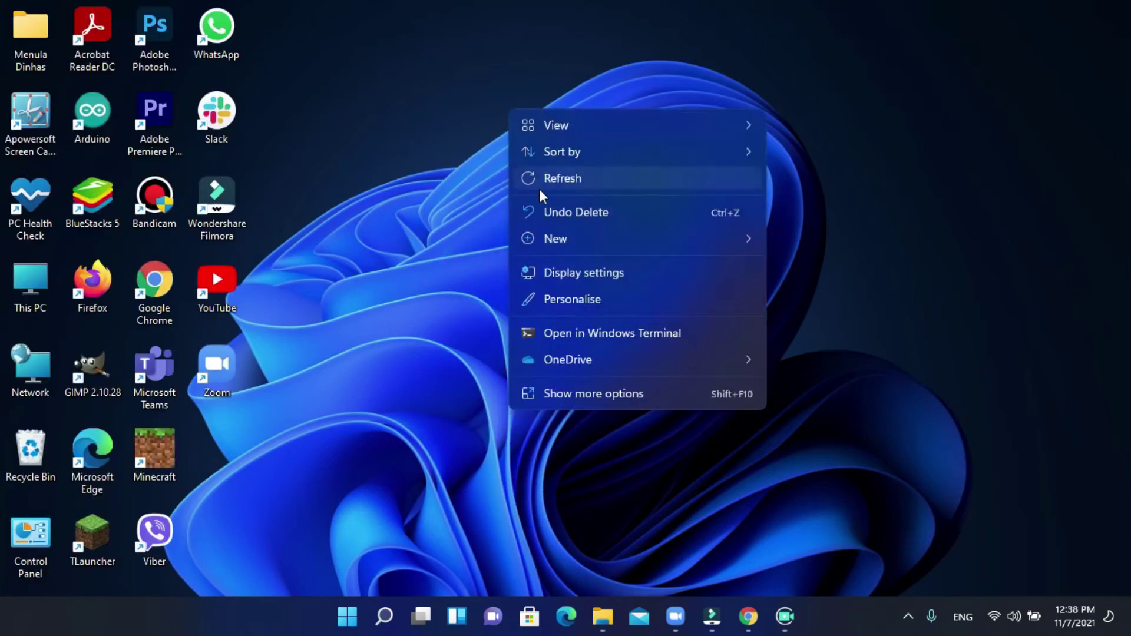
pyautogui.click(541, 180)
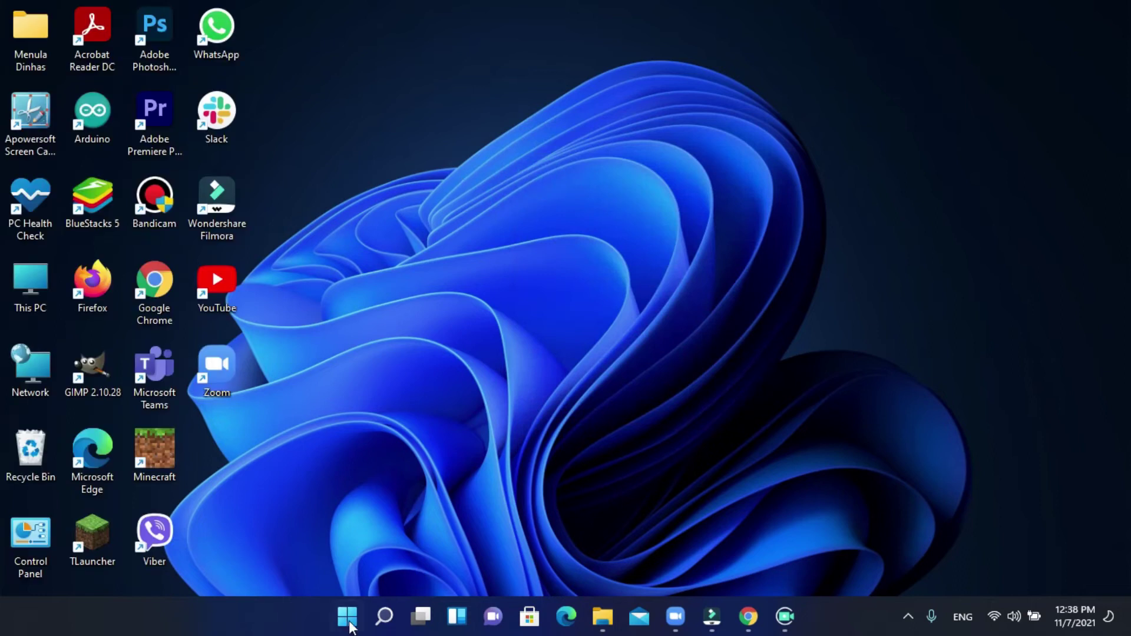
# - Show the Windows search window and the Start menu, and open the taskbar settings
pyautogui.click(384, 617)
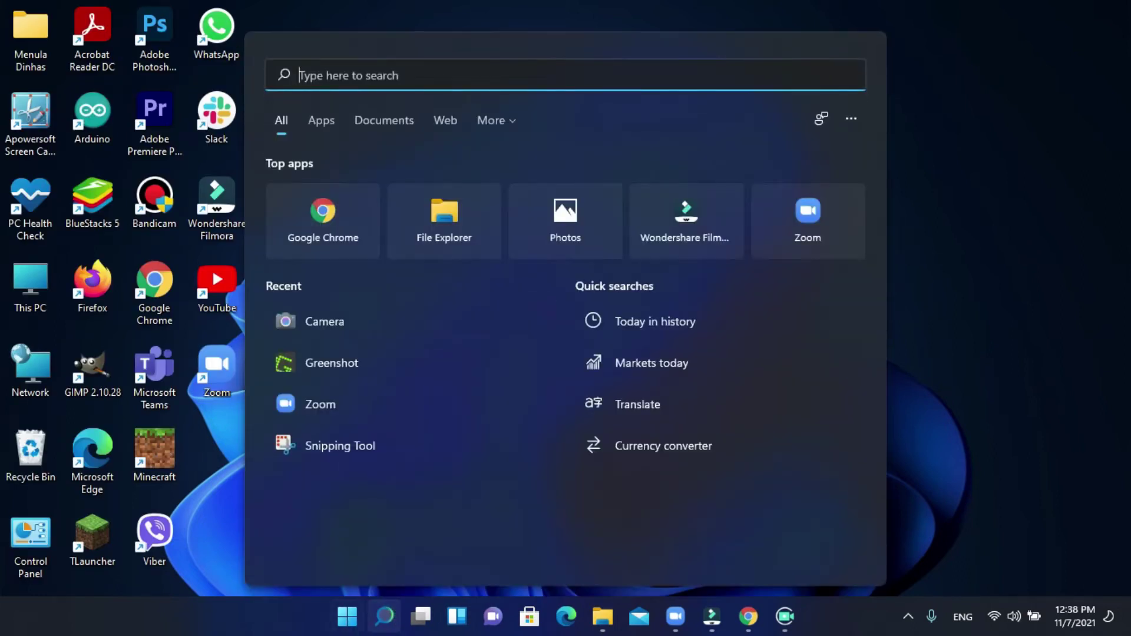
pyautogui.click(384, 616)
pyautogui.click(381, 615)
pyautogui.click(350, 616)
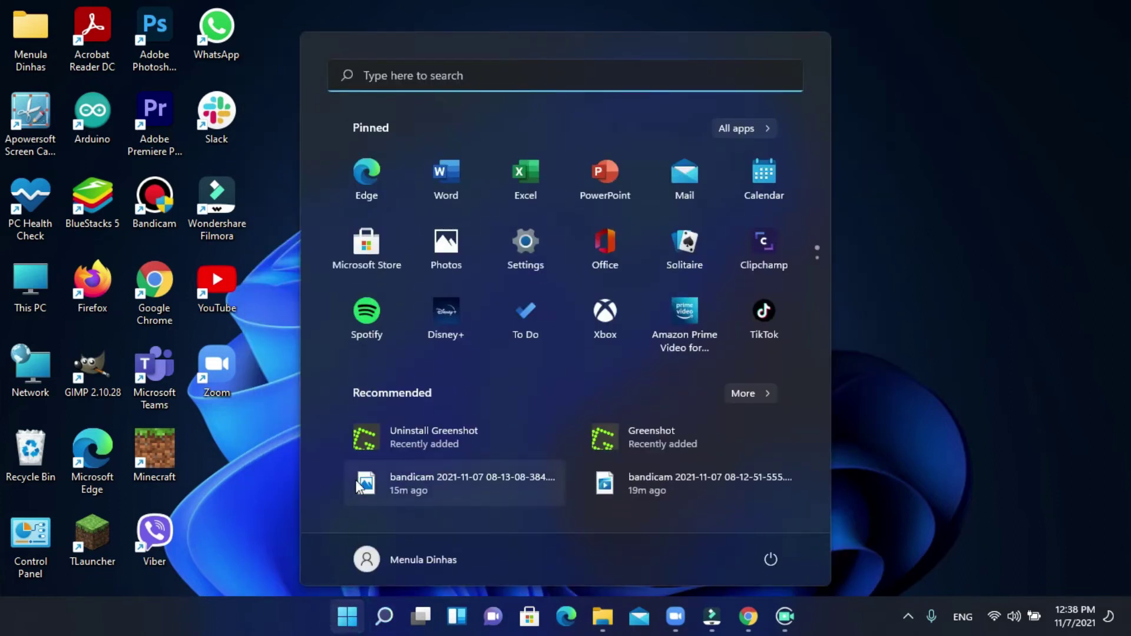
pyautogui.rightClick(823, 615)
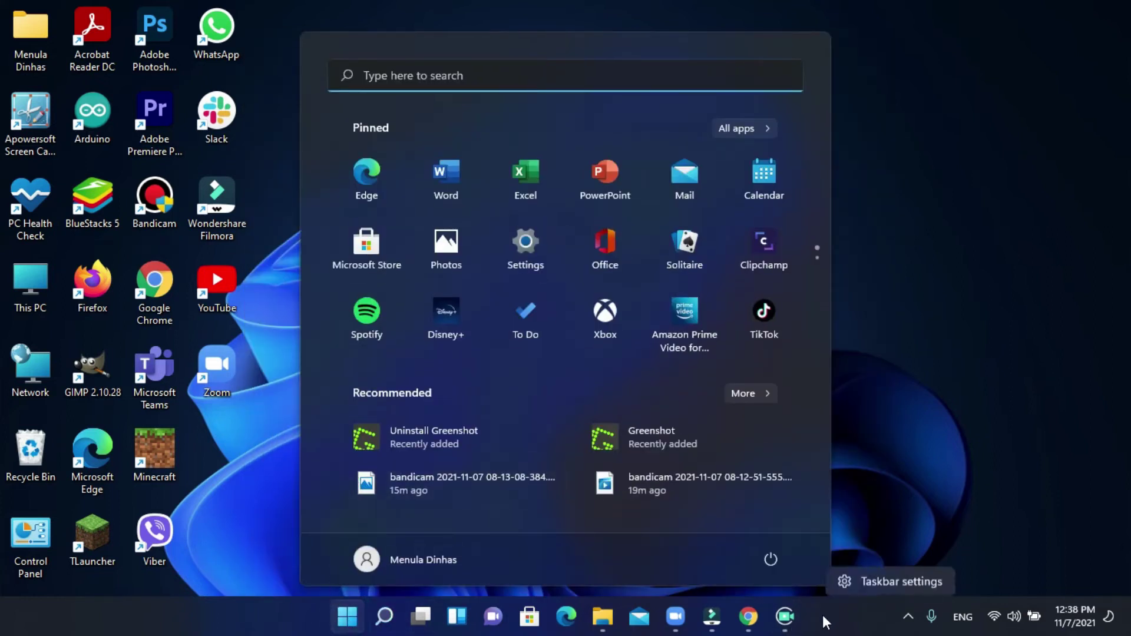
pyautogui.click(856, 571)
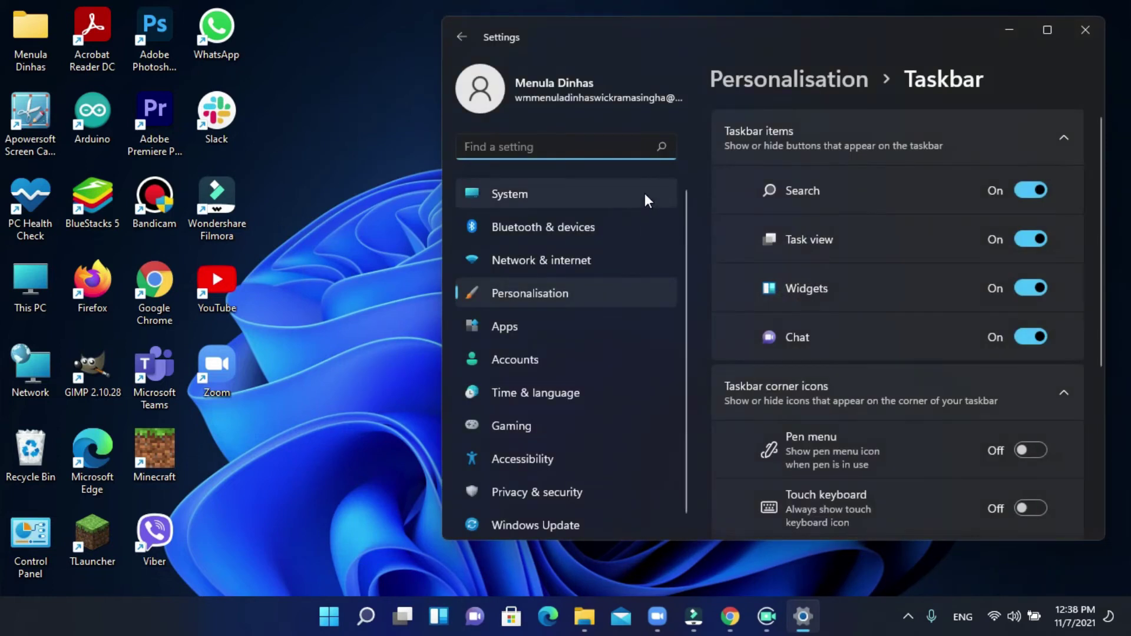
# - Turn the Search, Task view, Widgets and Chat taskbar items off and back on, one after another
pyautogui.click(1016, 188)
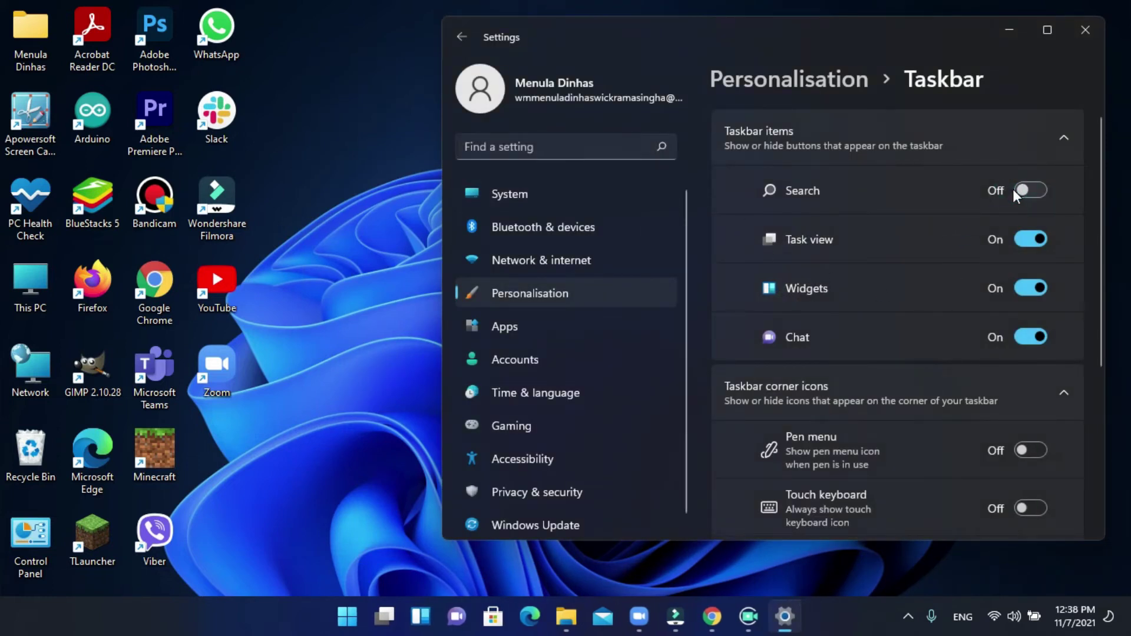
pyautogui.click(1027, 194)
pyautogui.click(1024, 240)
pyautogui.click(1023, 241)
pyautogui.click(1026, 290)
pyautogui.click(1027, 290)
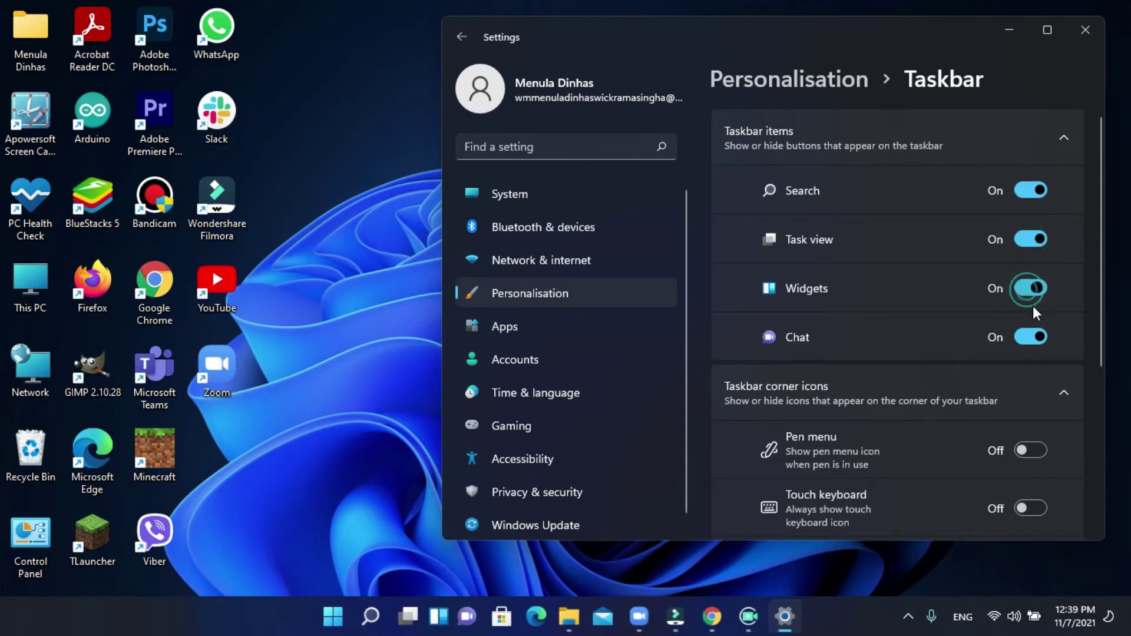
pyautogui.click(1020, 339)
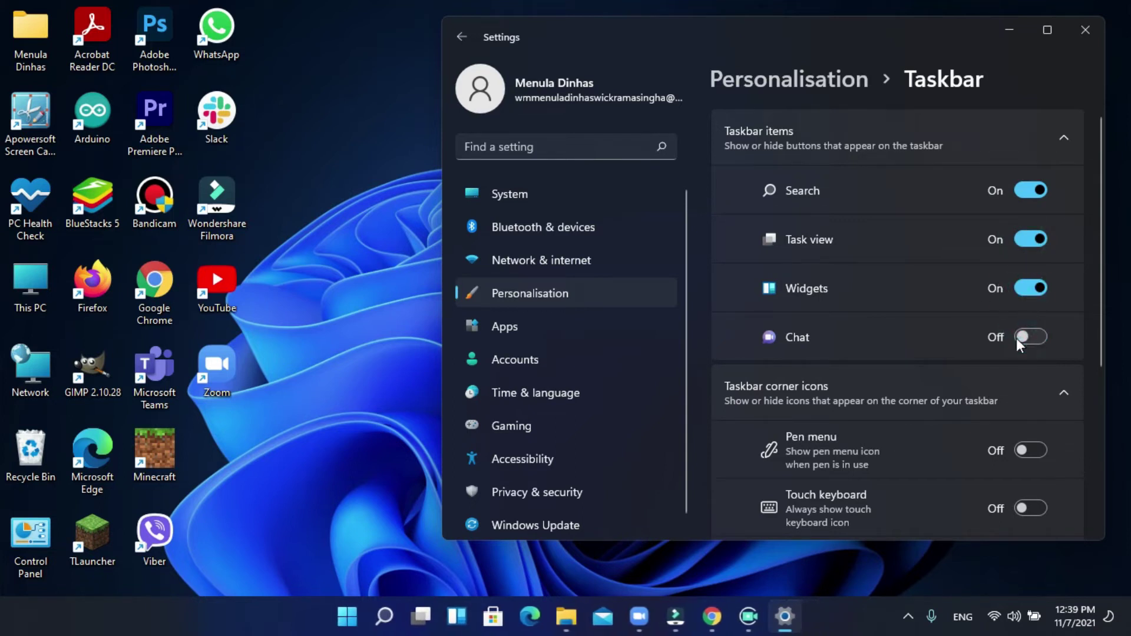
pyautogui.click(1020, 341)
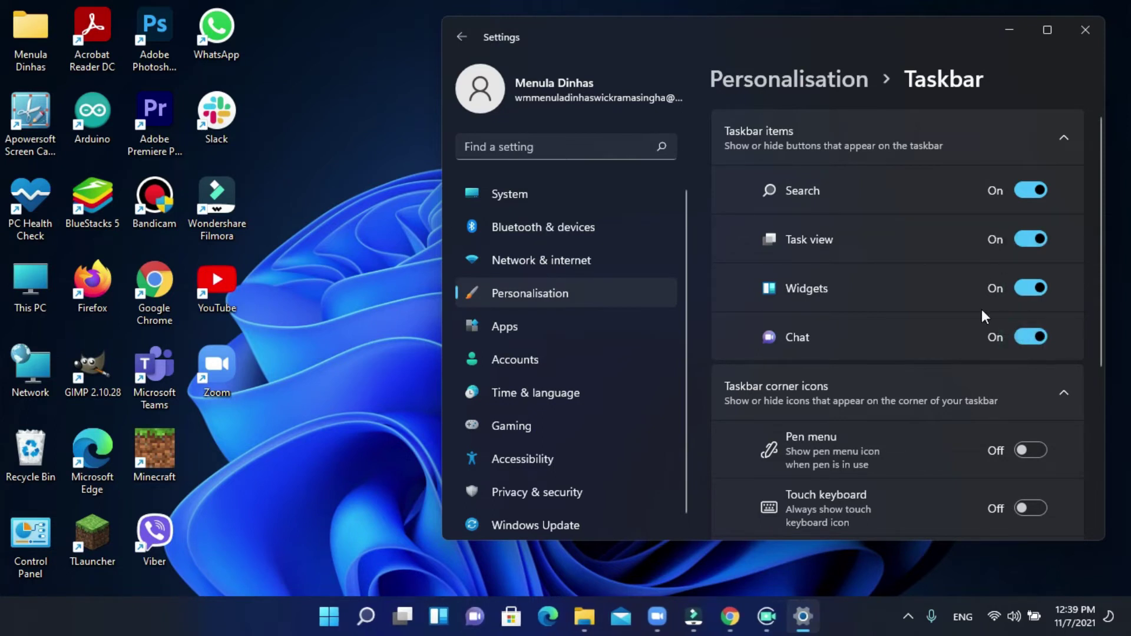
# - Try the Touch keyboard, Virtual touchpad and Pen menu taskbar corner icons, leaving them all off
pyautogui.scroll(-3, 992, 408)
pyautogui.click(1032, 380)
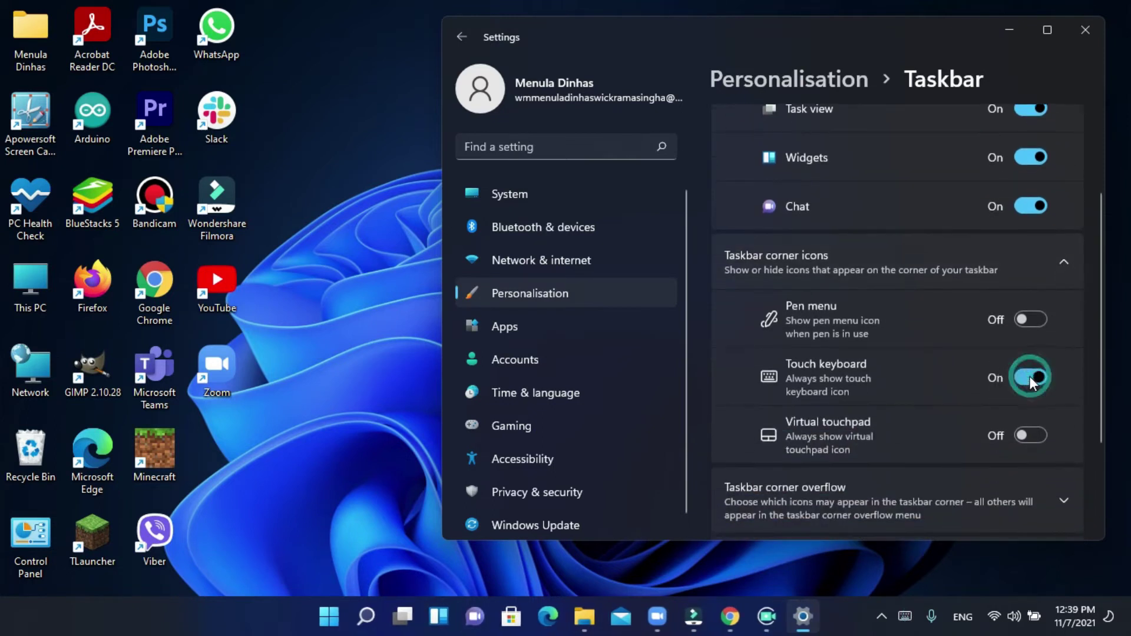
pyautogui.click(1030, 386)
pyautogui.click(1036, 437)
pyautogui.click(1028, 326)
pyautogui.click(1028, 326)
# - Expand Taskbar corner overflow and switch the Windows Explorer and Windows Security notification icons on and back off
pyautogui.scroll(-3, 883, 347)
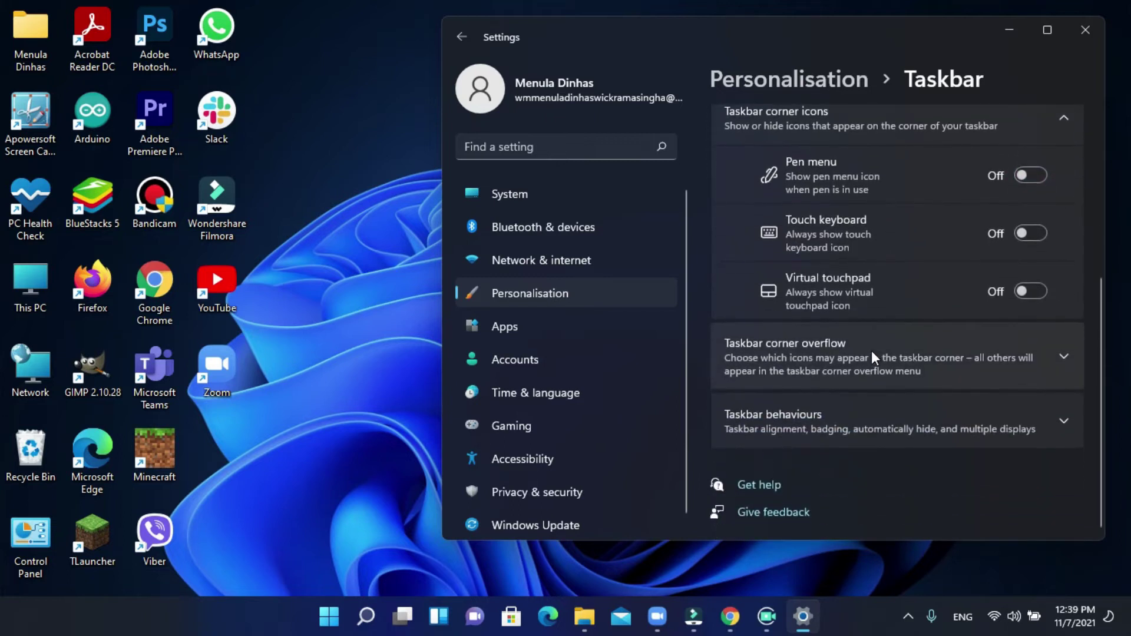
pyautogui.click(872, 352)
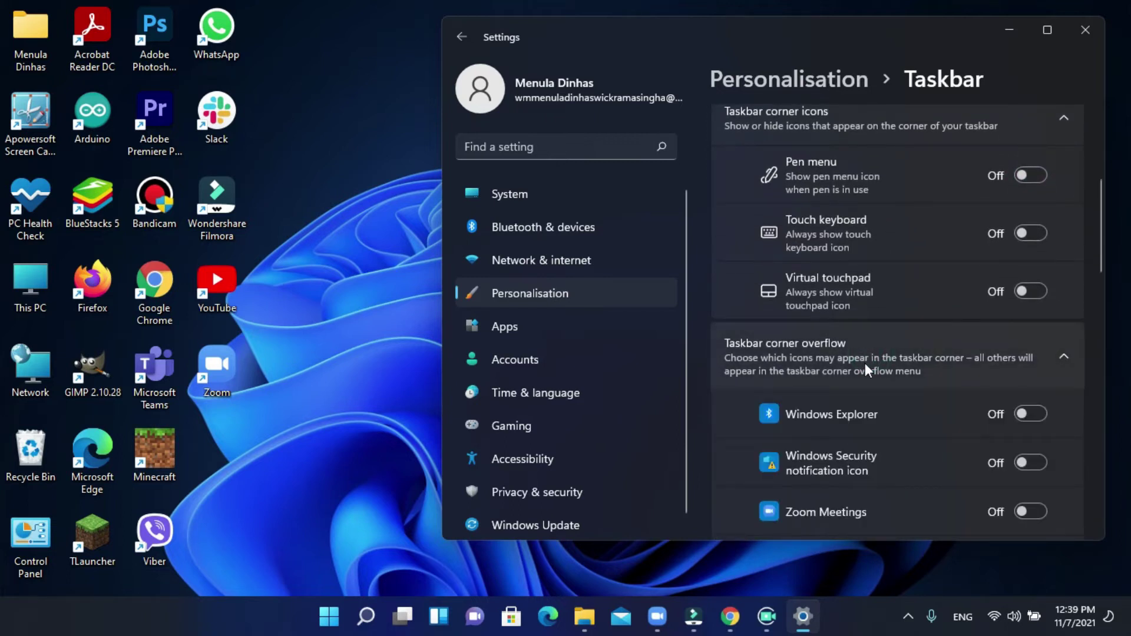
pyautogui.scroll(-2, 865, 363)
pyautogui.click(1024, 347)
pyautogui.click(1026, 348)
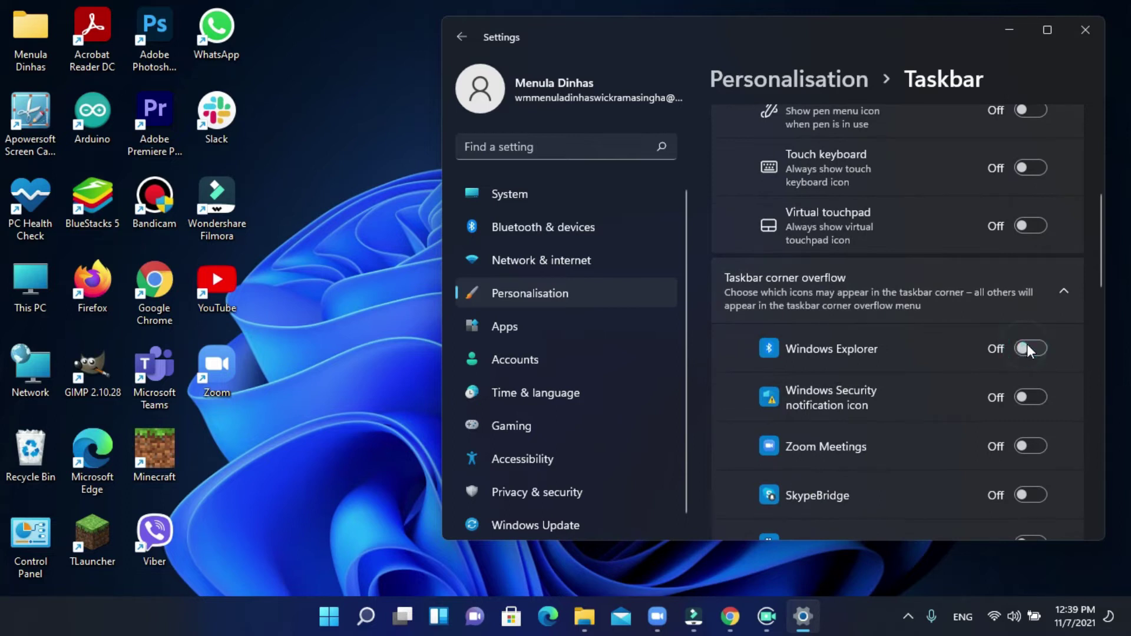
pyautogui.click(1026, 399)
pyautogui.click(1026, 398)
# - Expand Taskbar behaviours and turn Automatically hide the taskbar on and back off twice
pyautogui.scroll(-10, 988, 436)
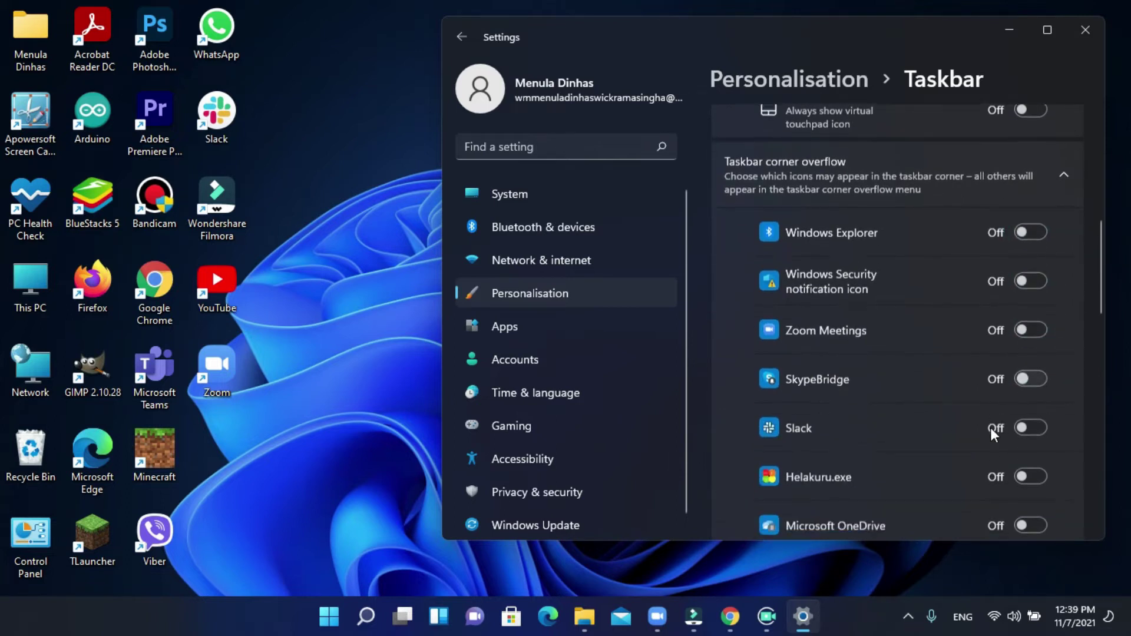
pyautogui.scroll(-10, 979, 446)
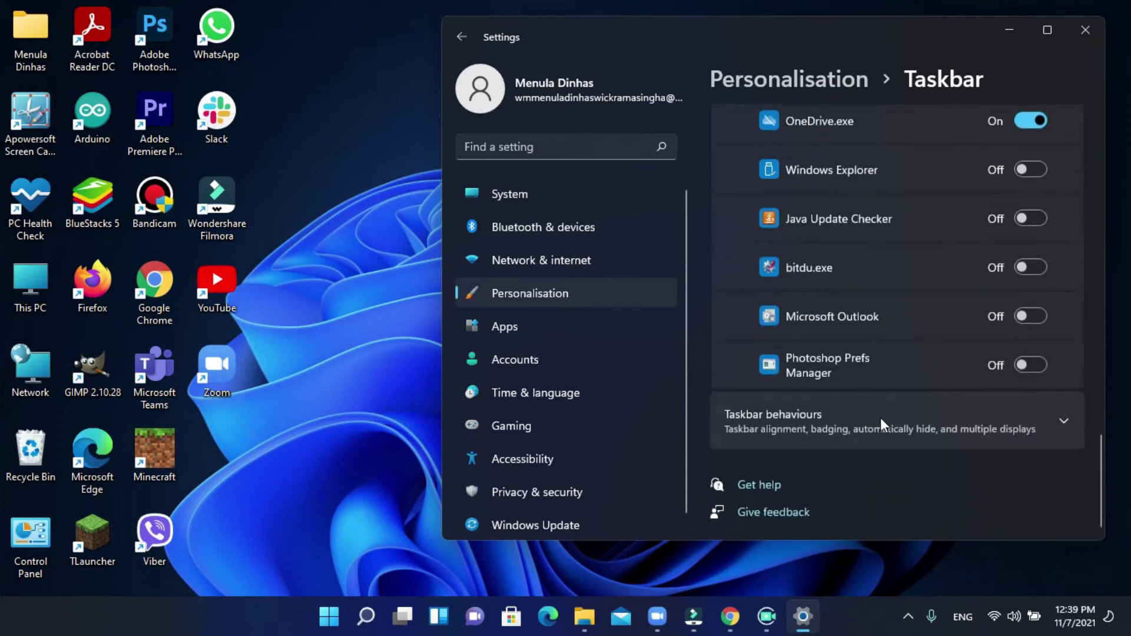
pyautogui.click(933, 430)
pyautogui.scroll(-3, 898, 426)
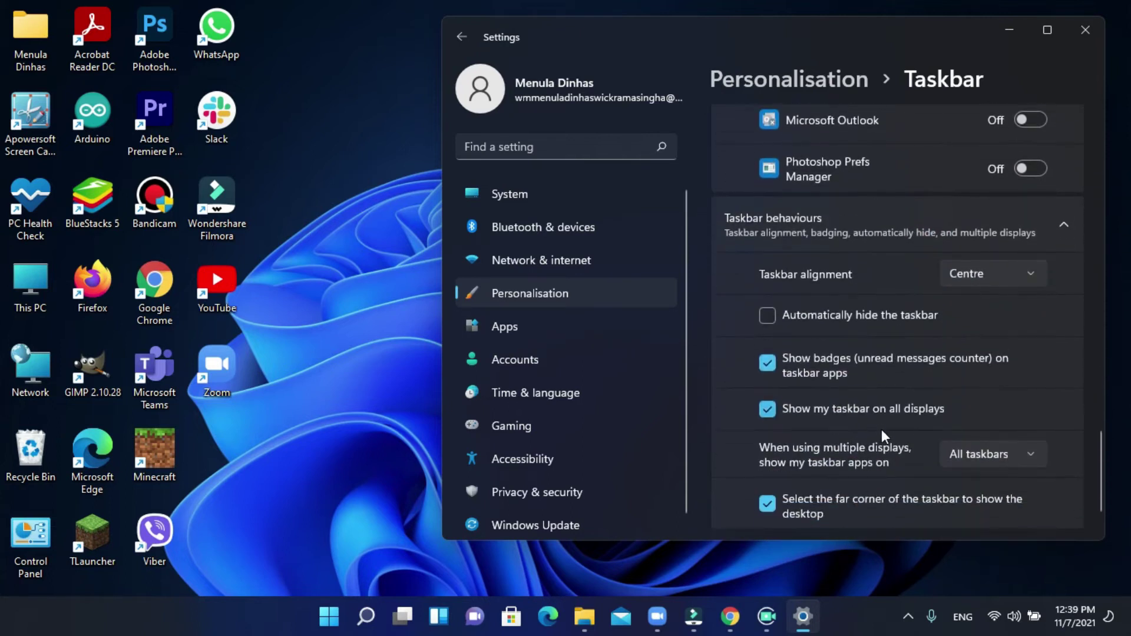
pyautogui.click(788, 316)
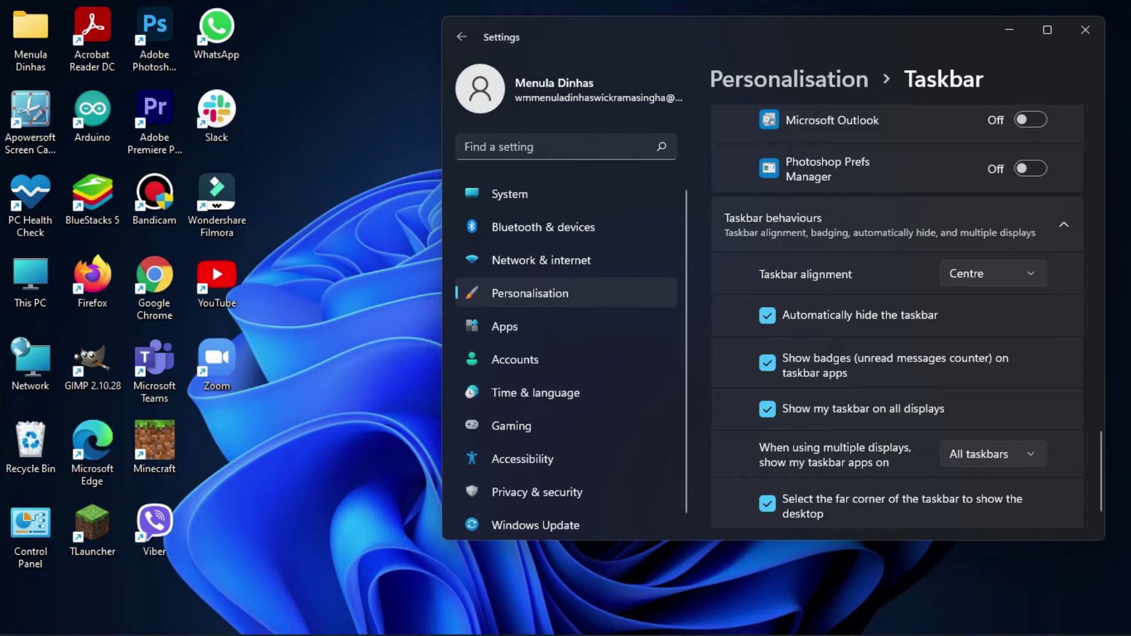
pyautogui.click(937, 322)
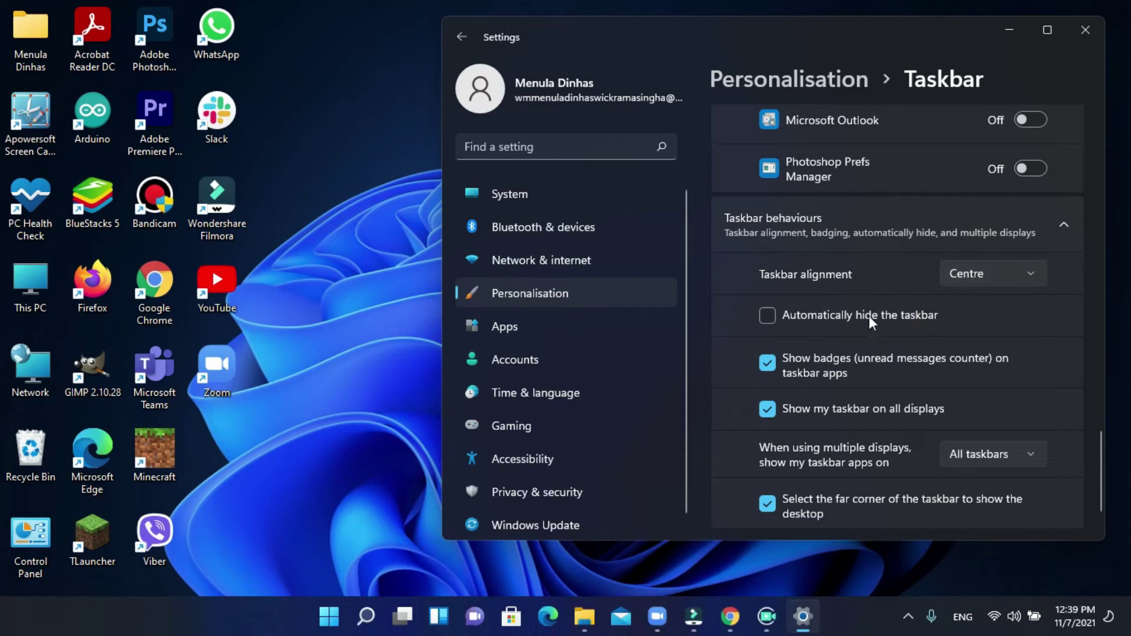
pyautogui.click(792, 316)
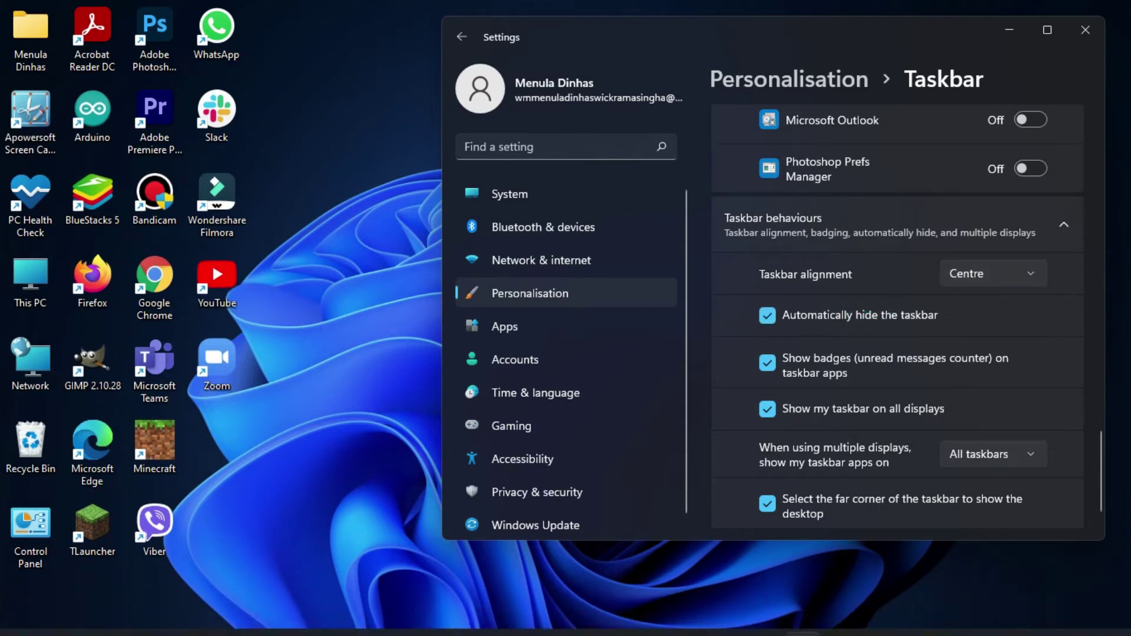
pyautogui.click(865, 316)
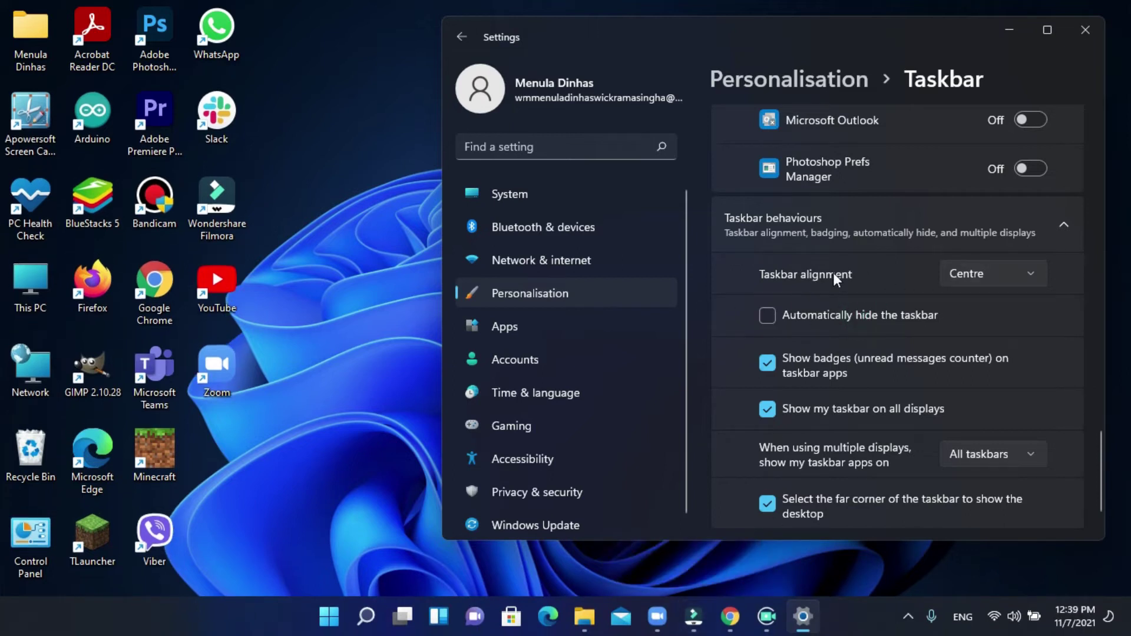
# - Set the taskbar alignment to Left and show the Start menu in that position
pyautogui.click(955, 272)
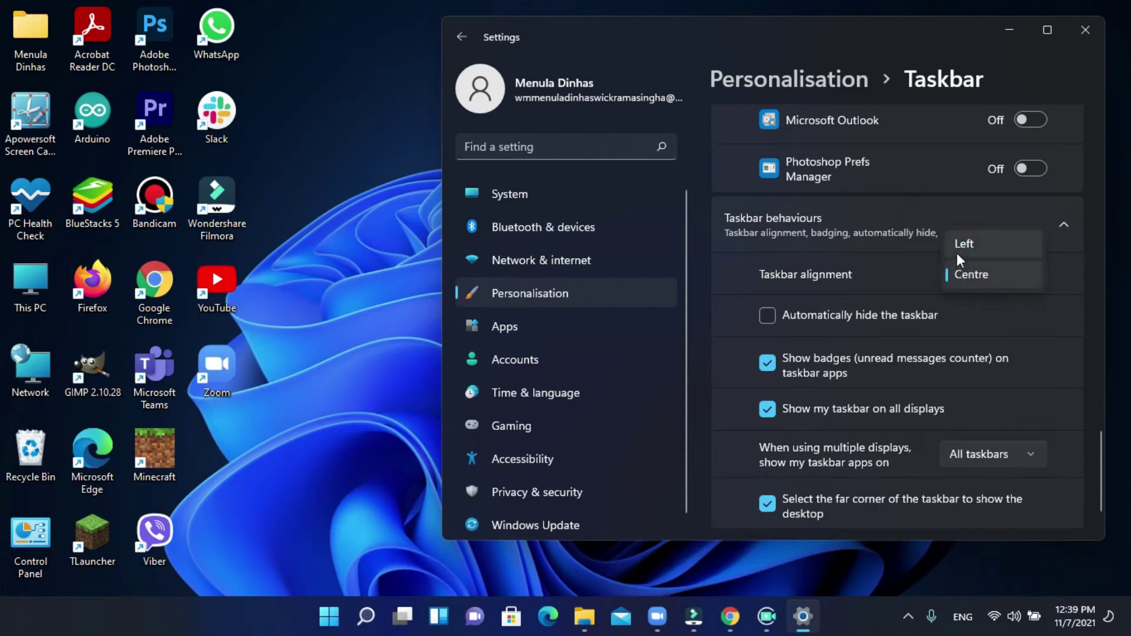
pyautogui.click(1010, 253)
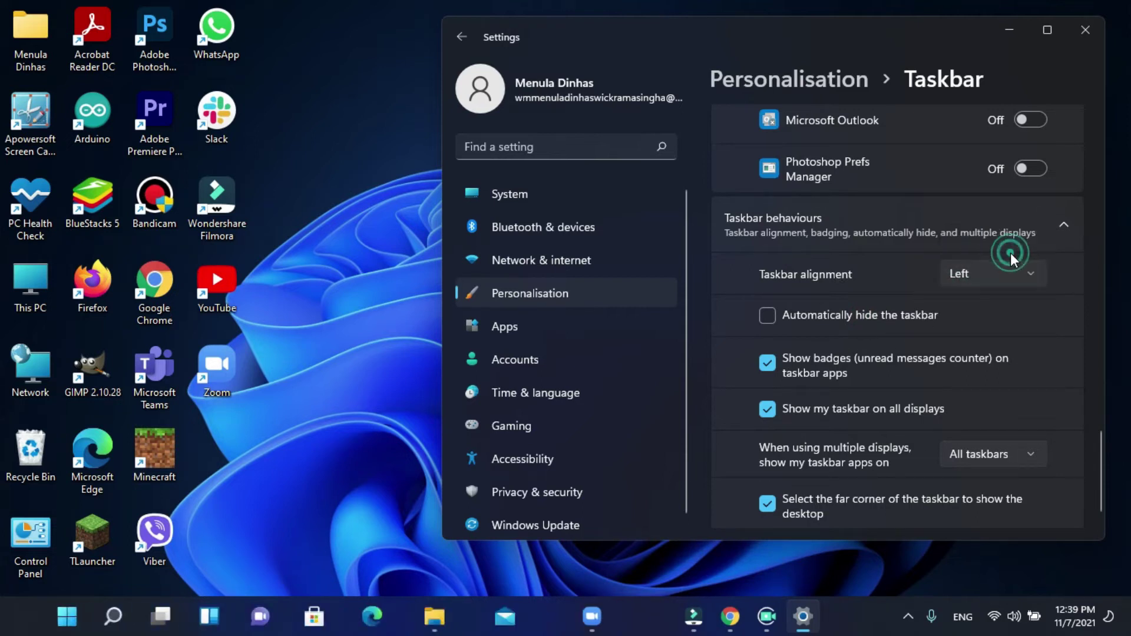
pyautogui.click(2, 612)
pyautogui.click(9, 614)
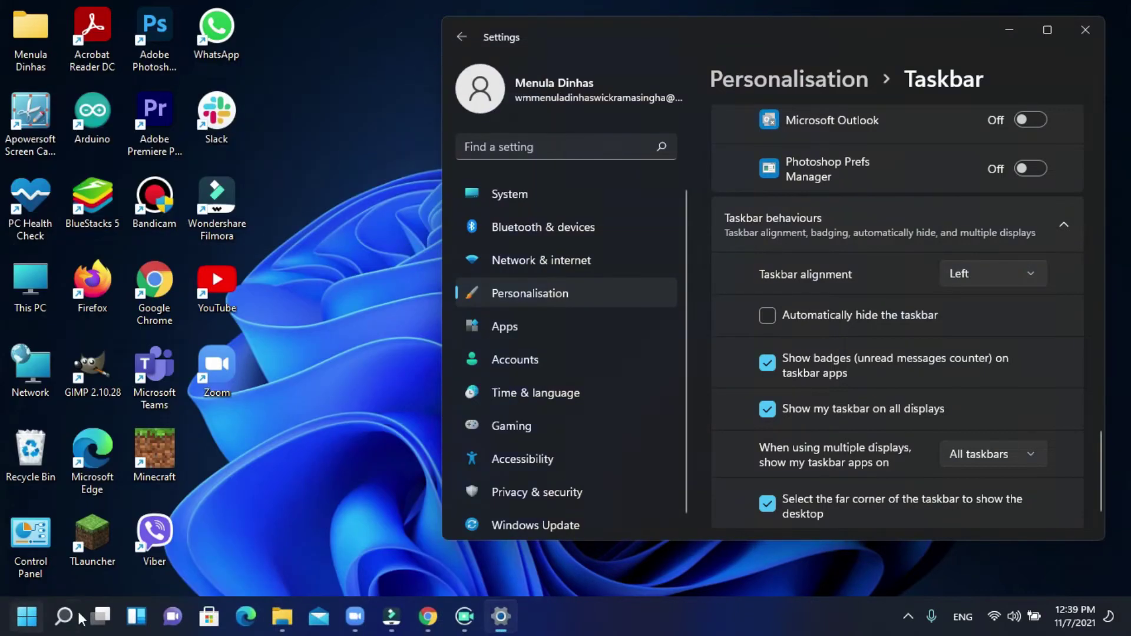
pyautogui.click(13, 614)
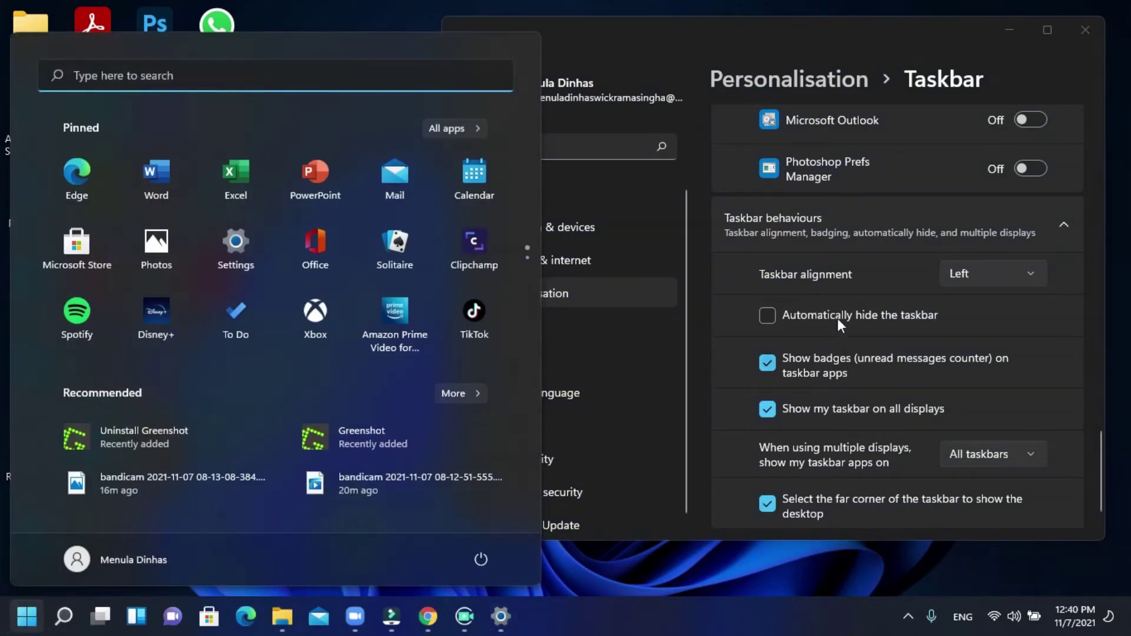
# - Set the taskbar alignment back to Centre and look over the remaining taskbar behaviours
pyautogui.click(1012, 264)
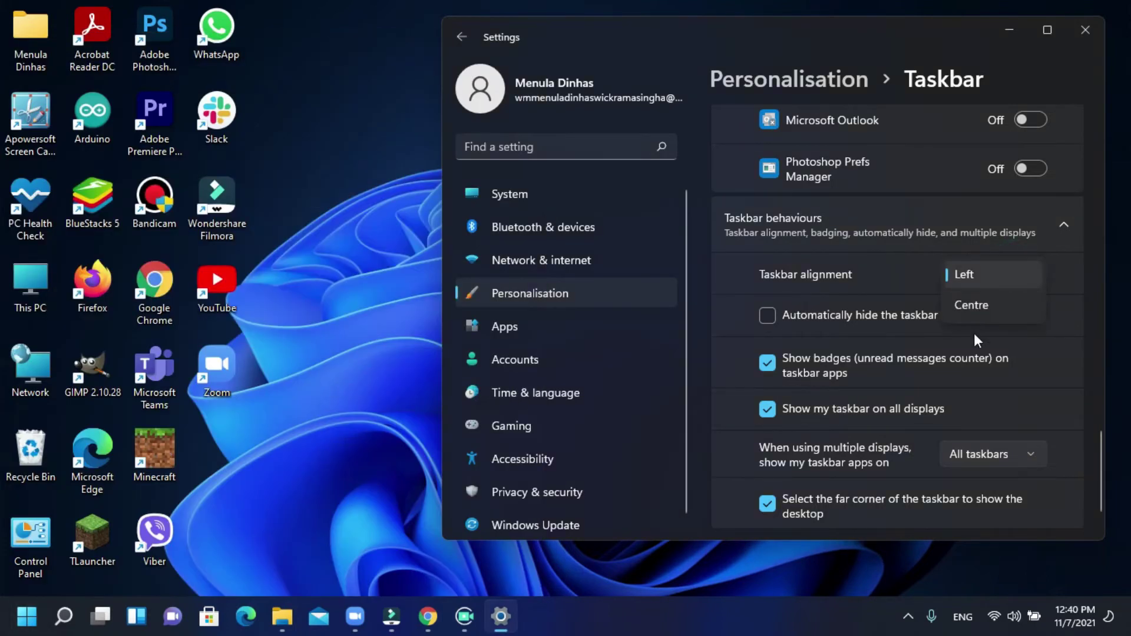
pyautogui.click(982, 298)
pyautogui.moveTo(269, 570); pyautogui.dragTo(373, 551)
pyautogui.scroll(-2, 825, 362)
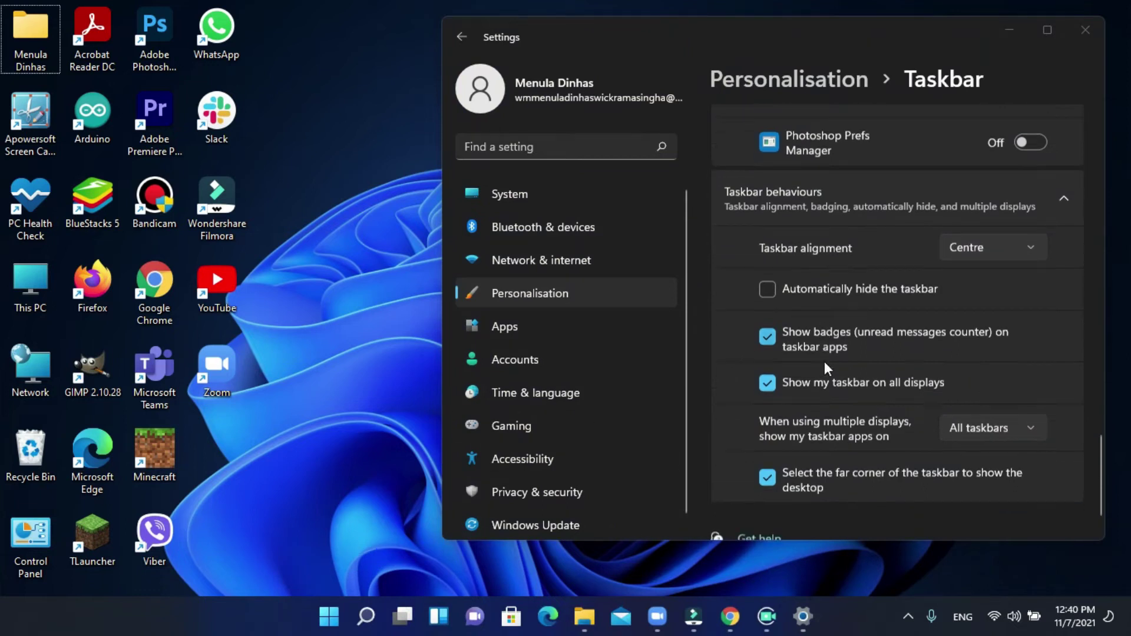
pyautogui.click(806, 432)
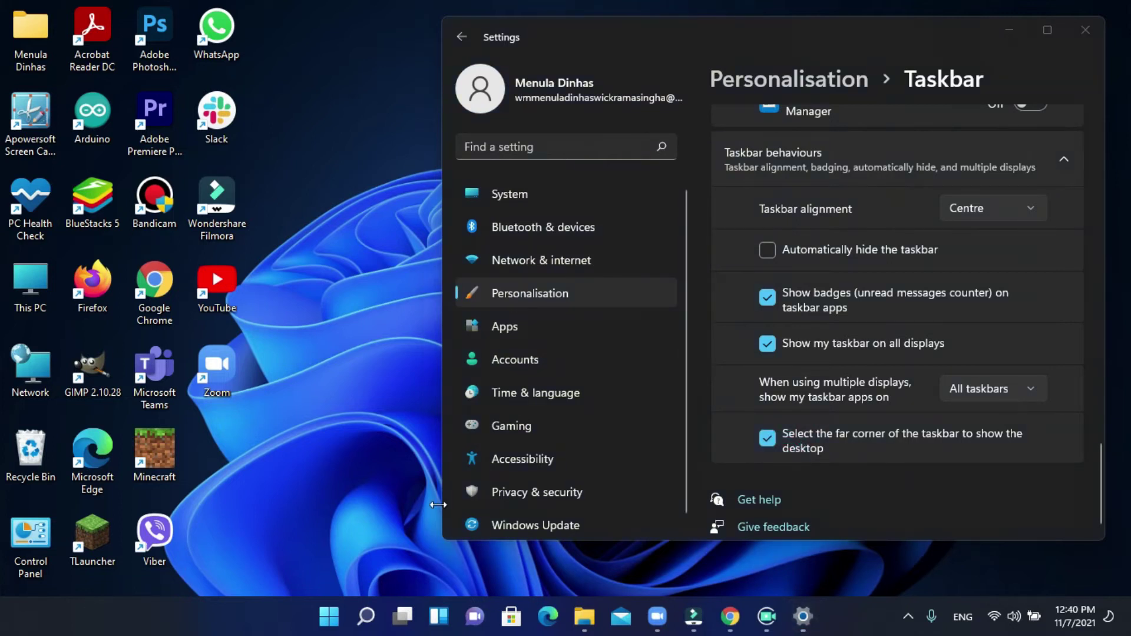
pyautogui.scroll(4, 797, 327)
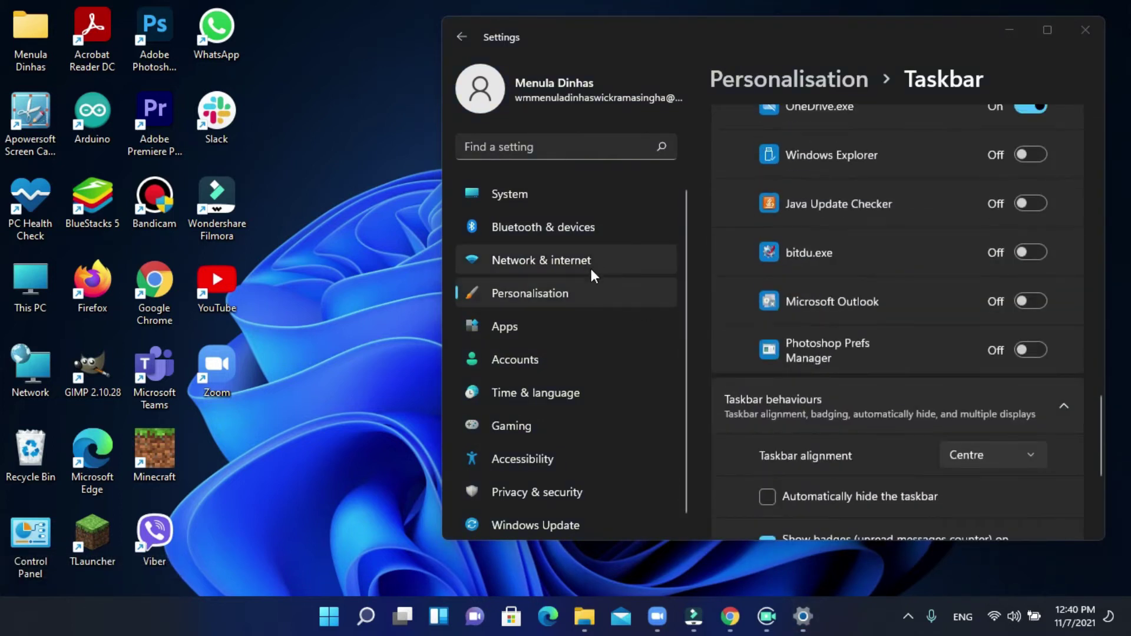
# - Maximise the Settings window and open the Multi-tasking page of the System settings
pyautogui.click(606, 157)
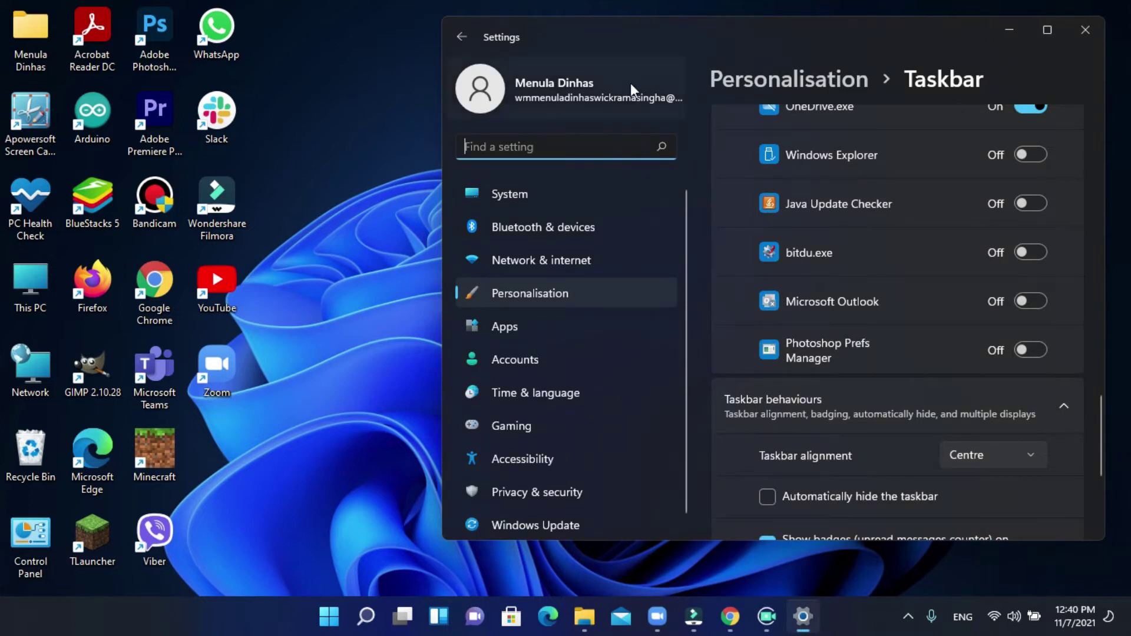
pyautogui.click(585, 192)
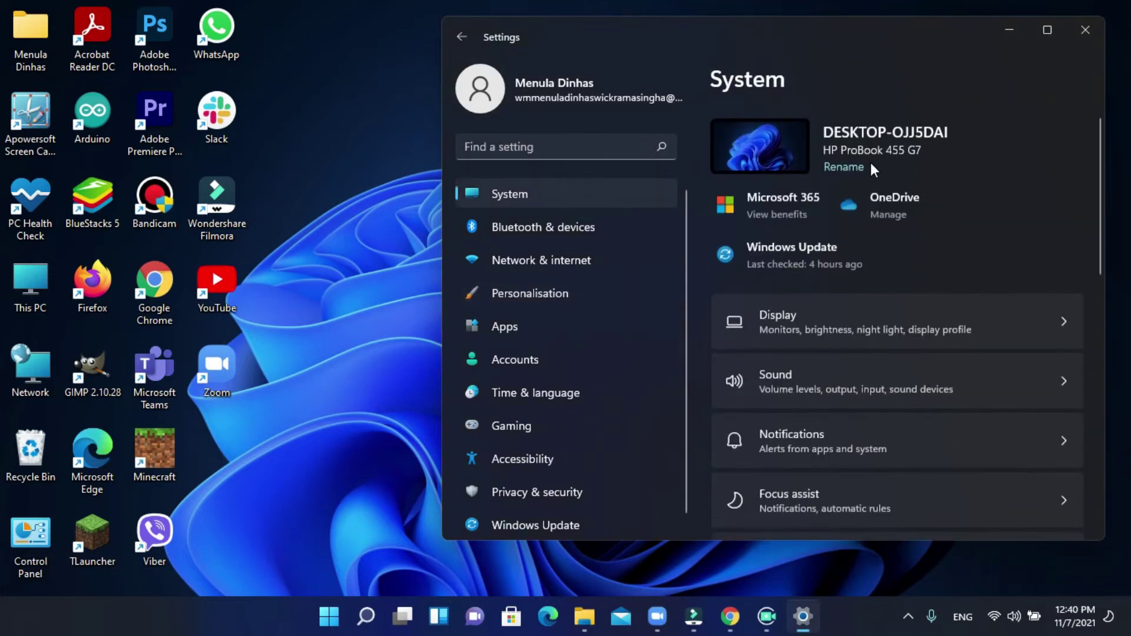
pyautogui.scroll(-2, 916, 141)
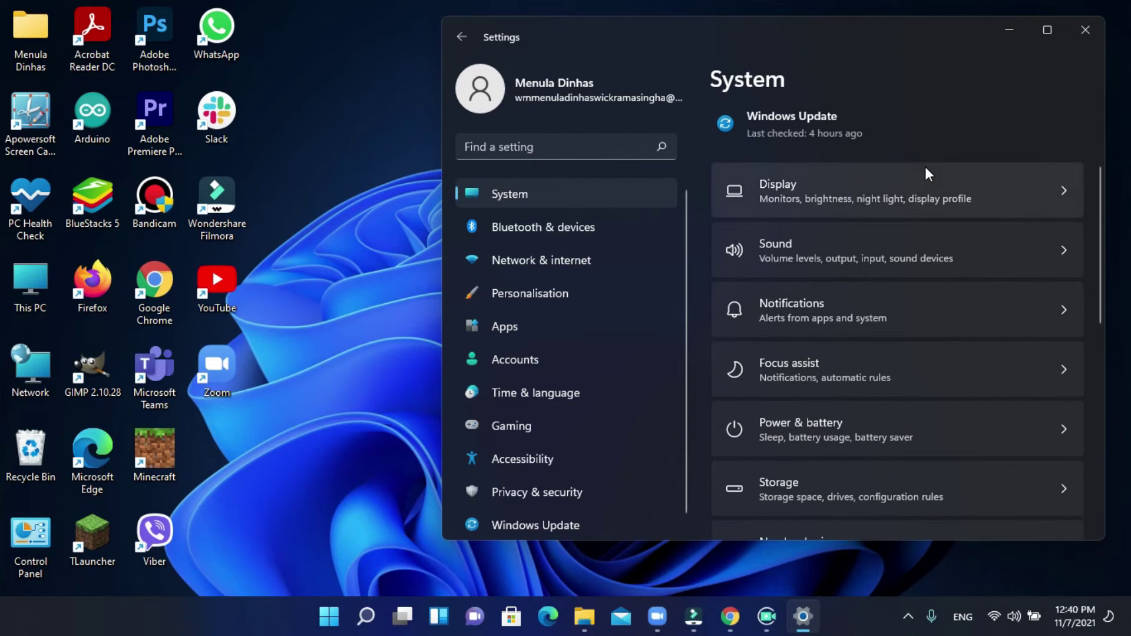
pyautogui.scroll(-1, 908, 169)
pyautogui.scroll(-5, 872, 196)
pyautogui.moveTo(513, 32); pyautogui.dragTo(392, 79)
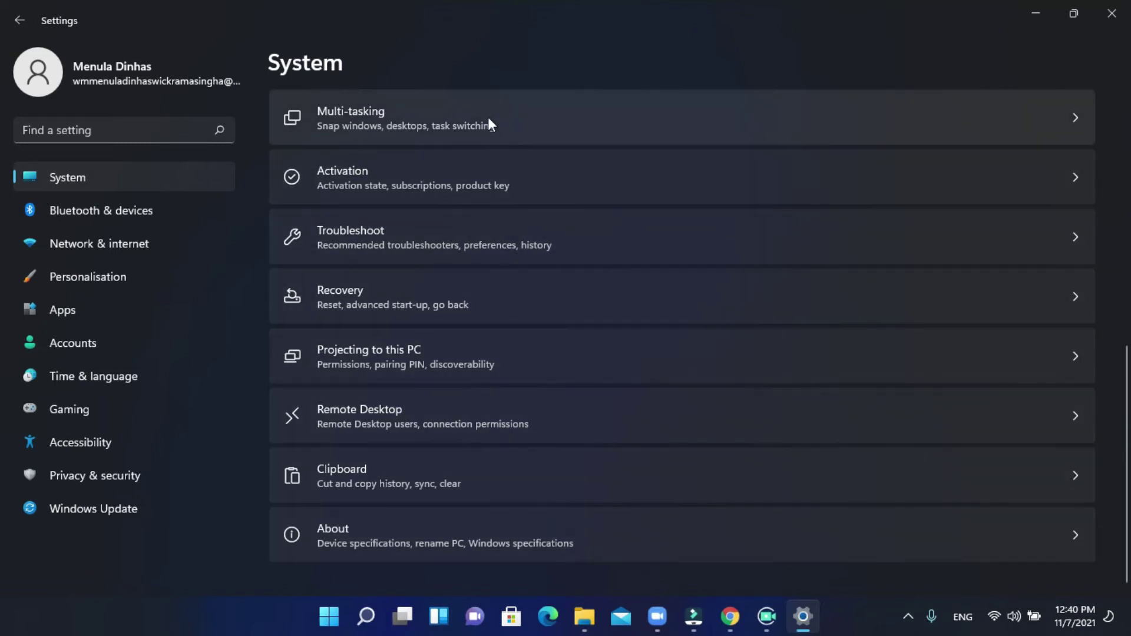
pyautogui.click(373, 112)
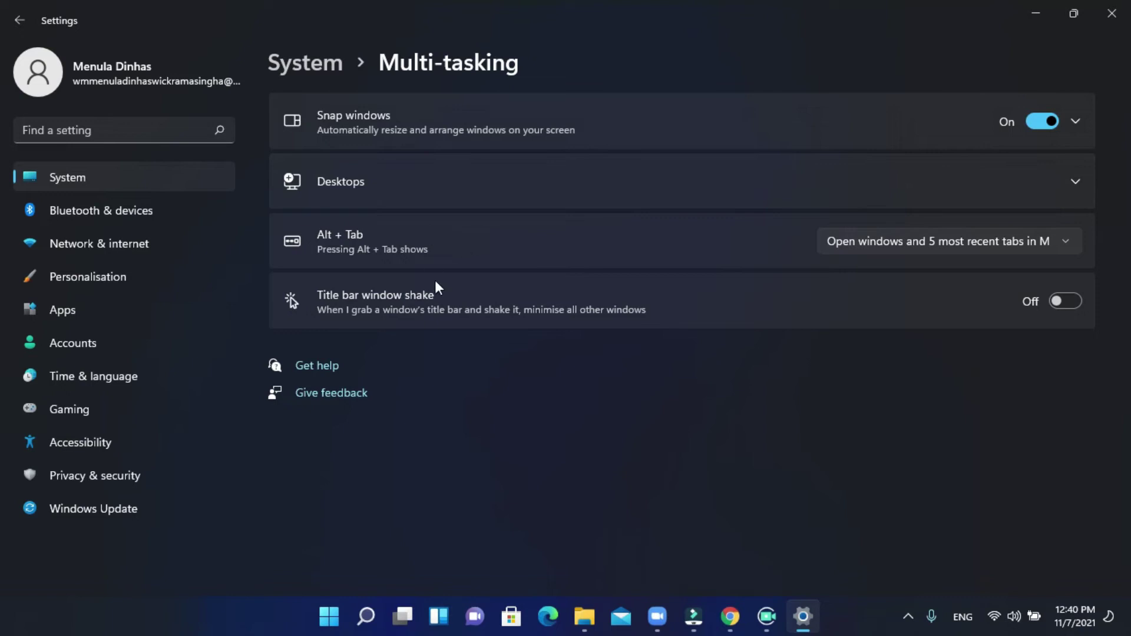
# - Open the Personalisation settings, restore the Settings window to a smaller size and move it around the desktop
pyautogui.click(74, 272)
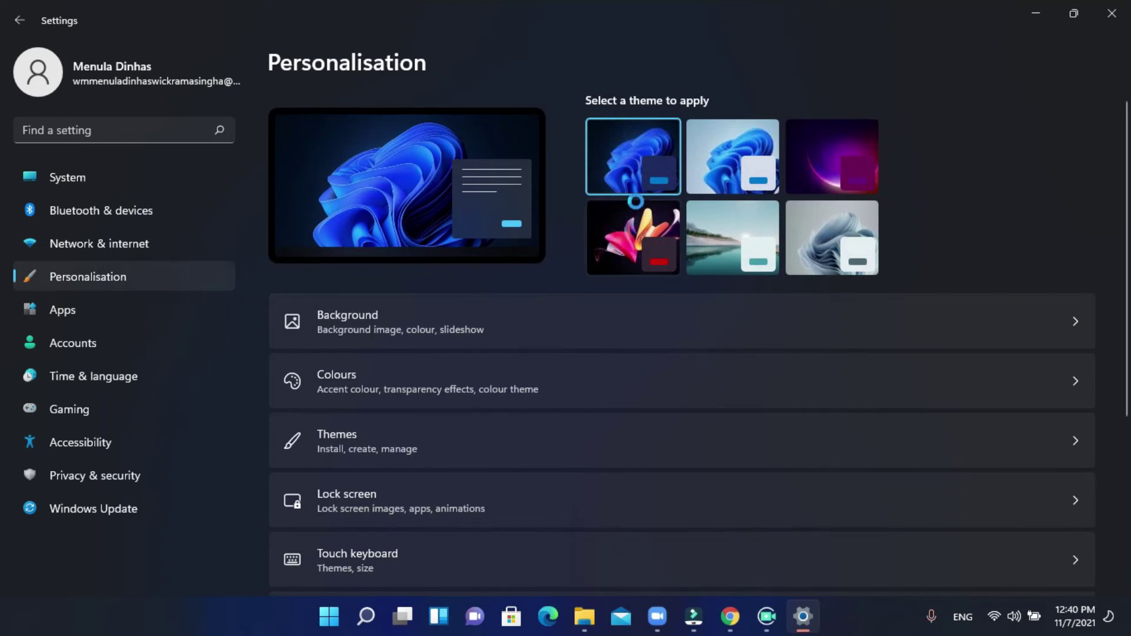
pyautogui.click(1074, 14)
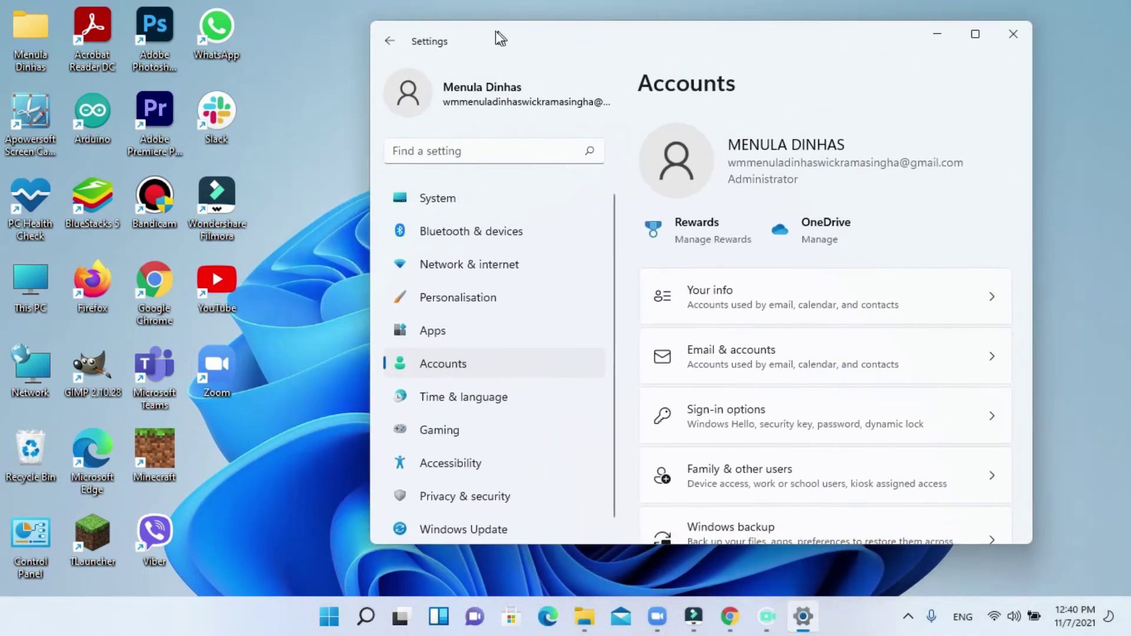
pyautogui.moveTo(496, 31); pyautogui.dragTo(1130, 89)
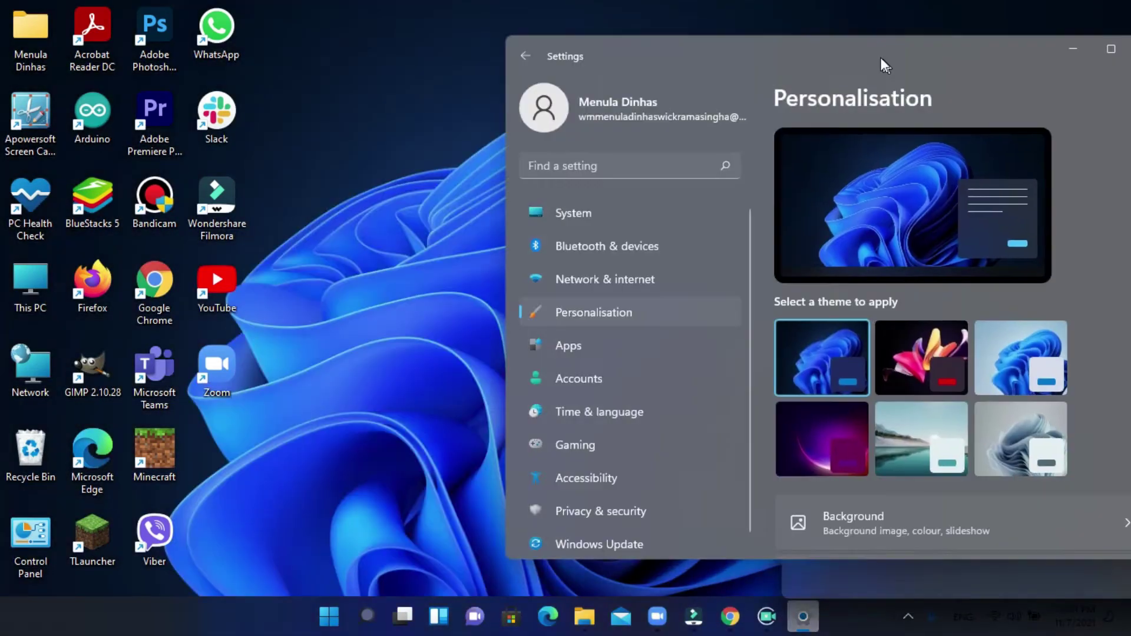
pyautogui.moveTo(875, 47); pyautogui.dragTo(666, 42)
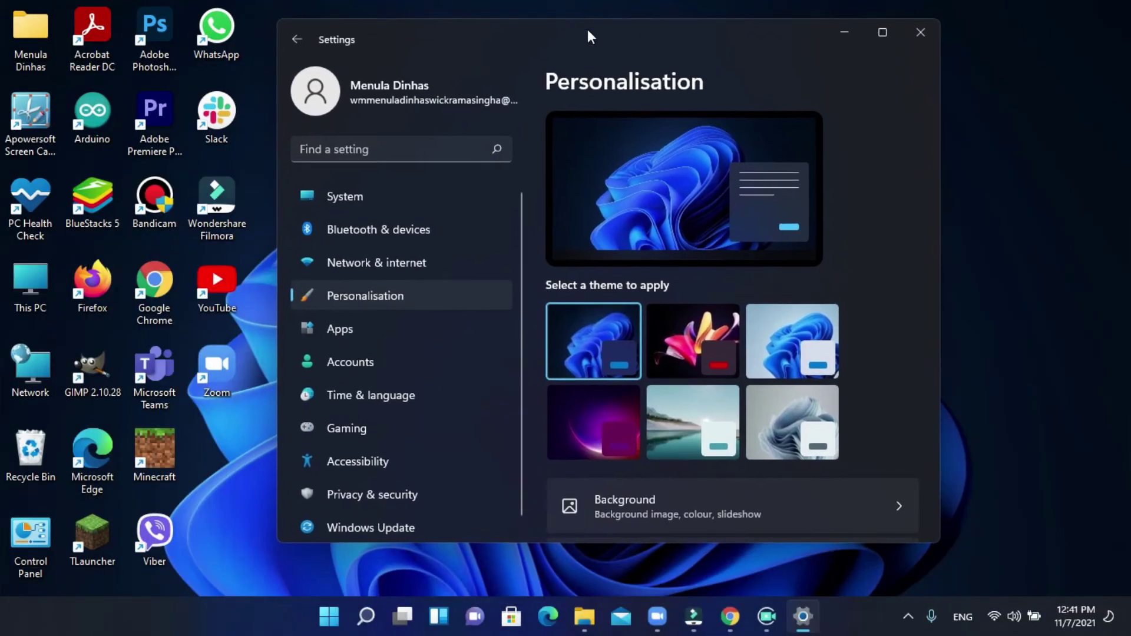
# - Open the Lock screen personalisation page, examine its slideshow, status and sign-in background options, and close Settings
pyautogui.scroll(-5, 721, 266)
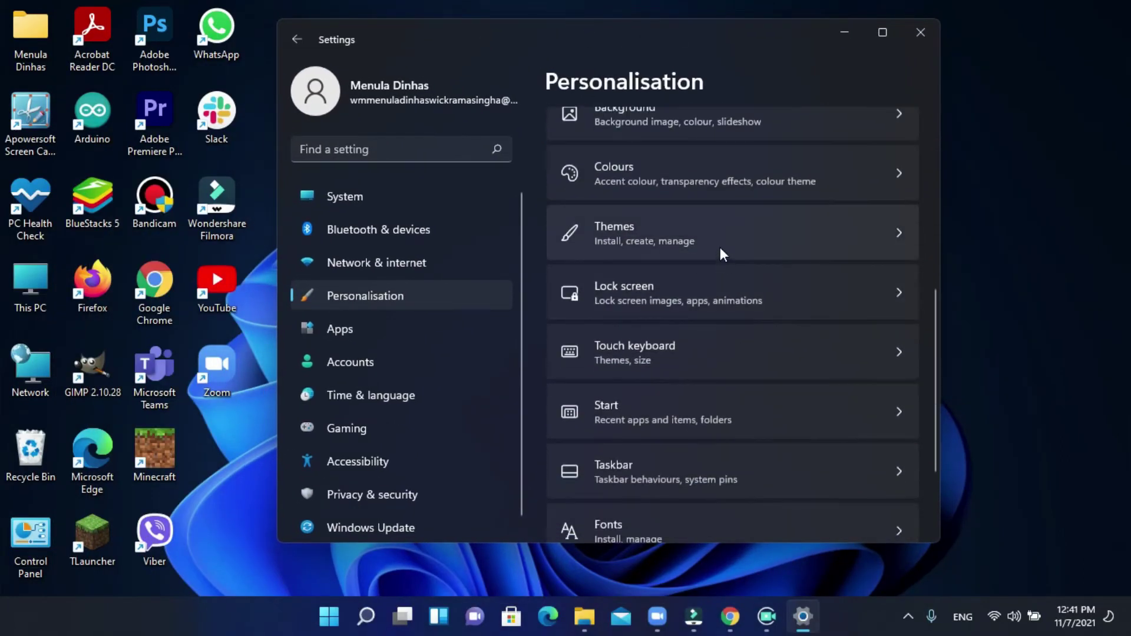
pyautogui.scroll(-2, 720, 246)
pyautogui.scroll(2, 716, 239)
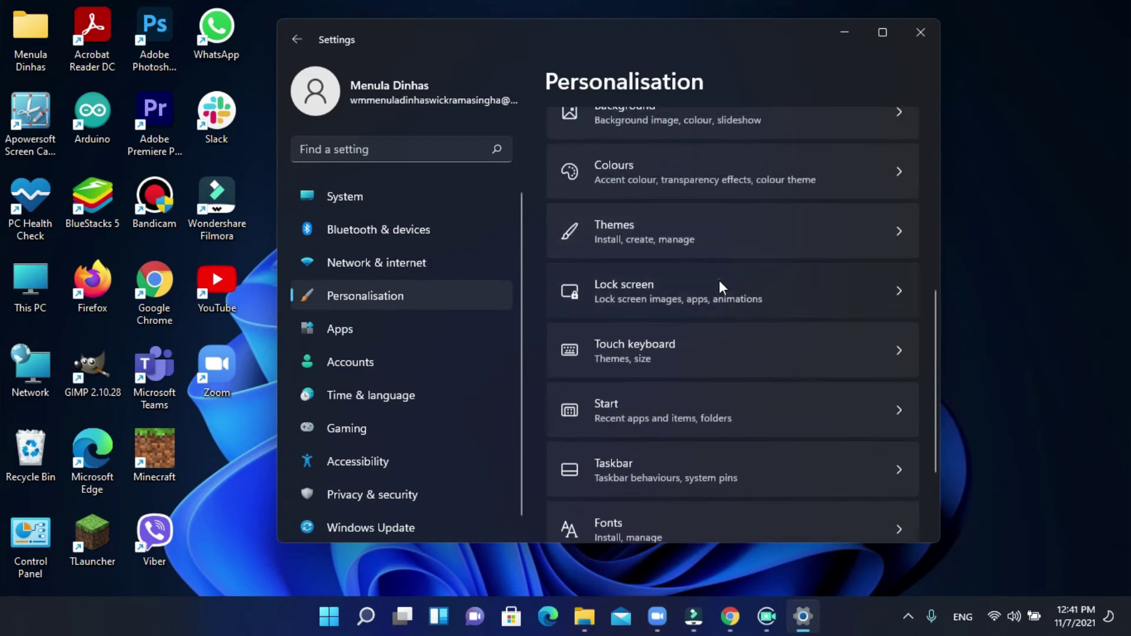
pyautogui.click(895, 291)
pyautogui.click(872, 307)
pyautogui.click(871, 336)
pyautogui.scroll(-6, 648, 376)
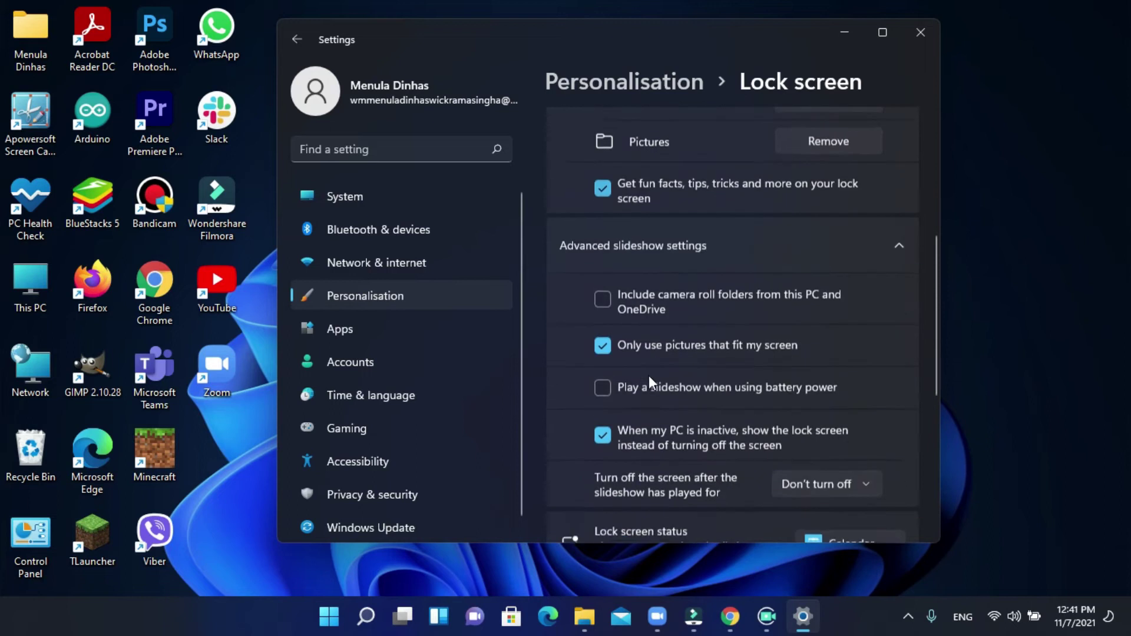
pyautogui.scroll(-2, 656, 247)
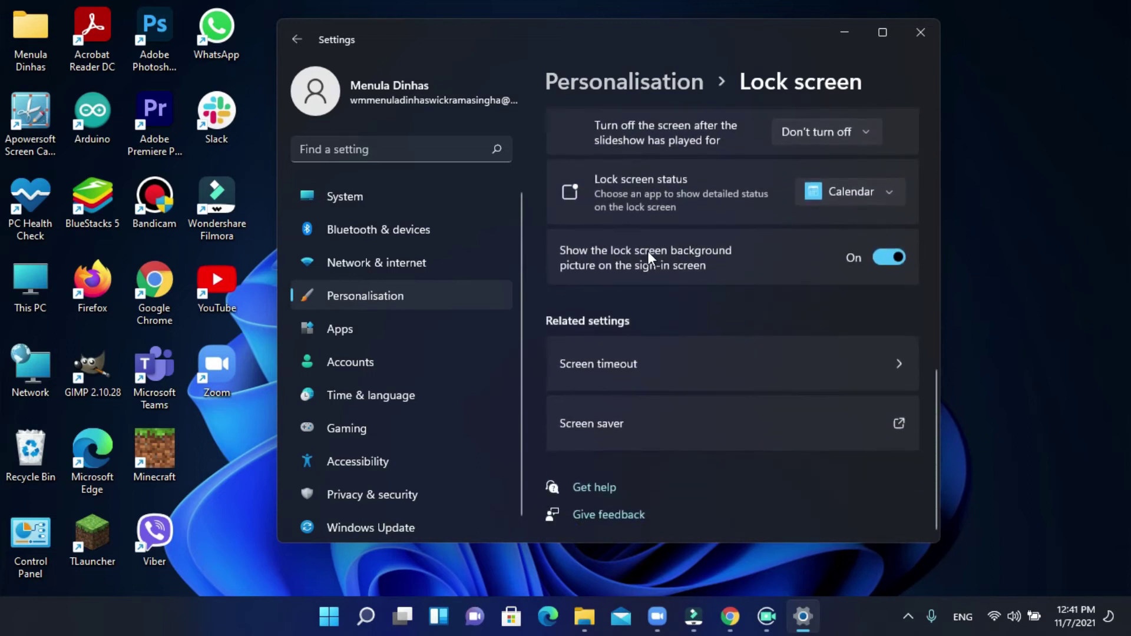
pyautogui.click(918, 31)
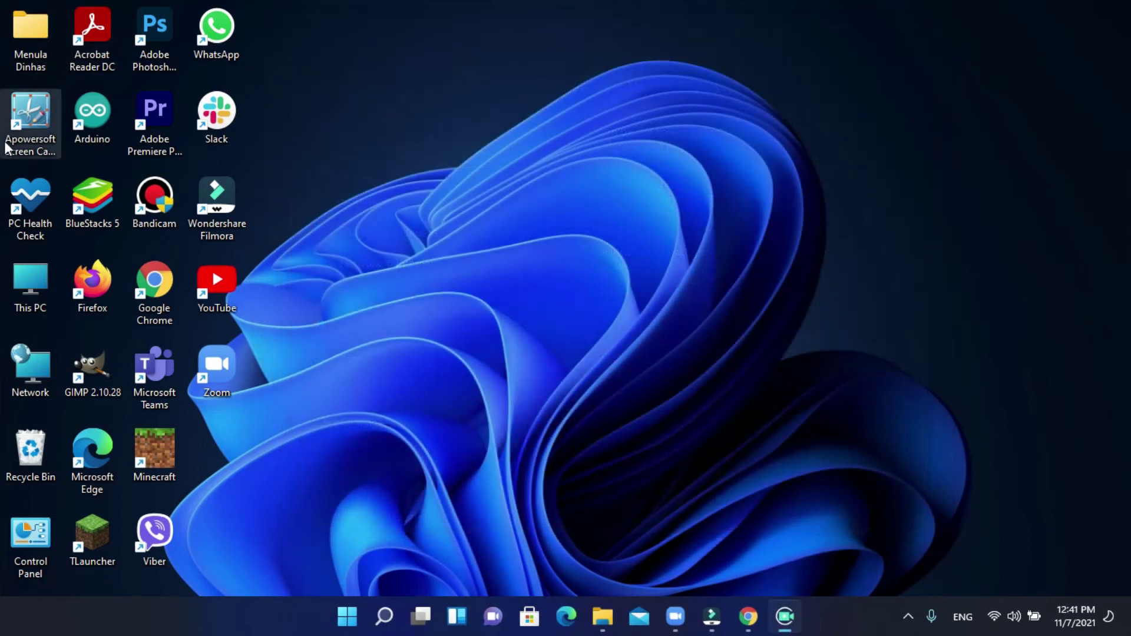
# - Open This PC and snap it to the left half of the screen with a Bandicam folder window in the right half
pyautogui.doubleClick(29, 298)
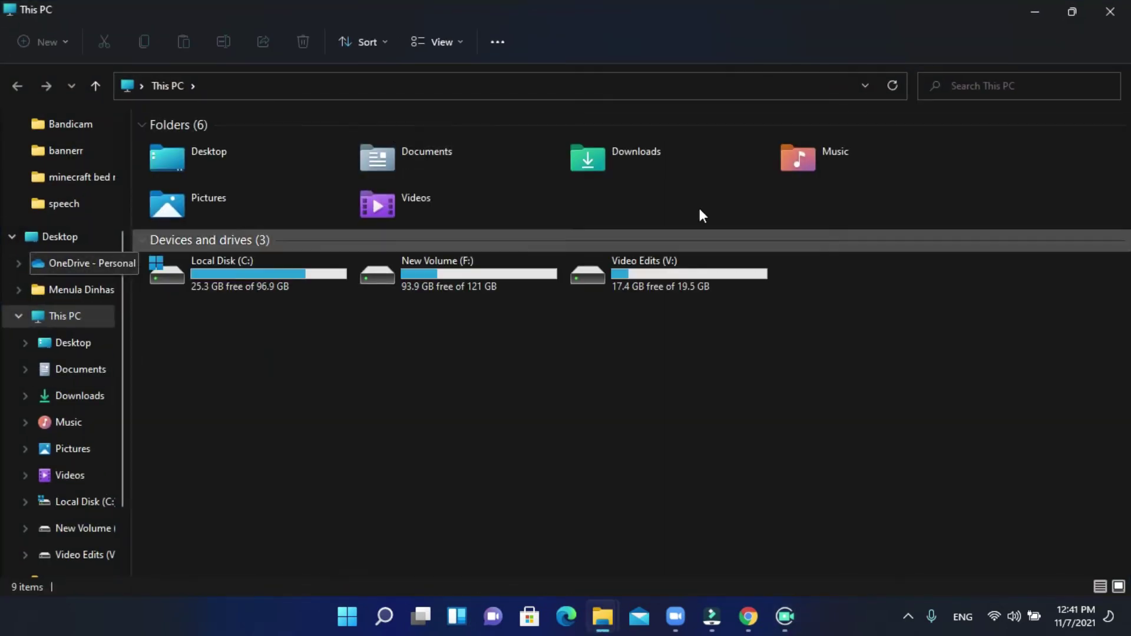
pyautogui.moveTo(1072, 12)
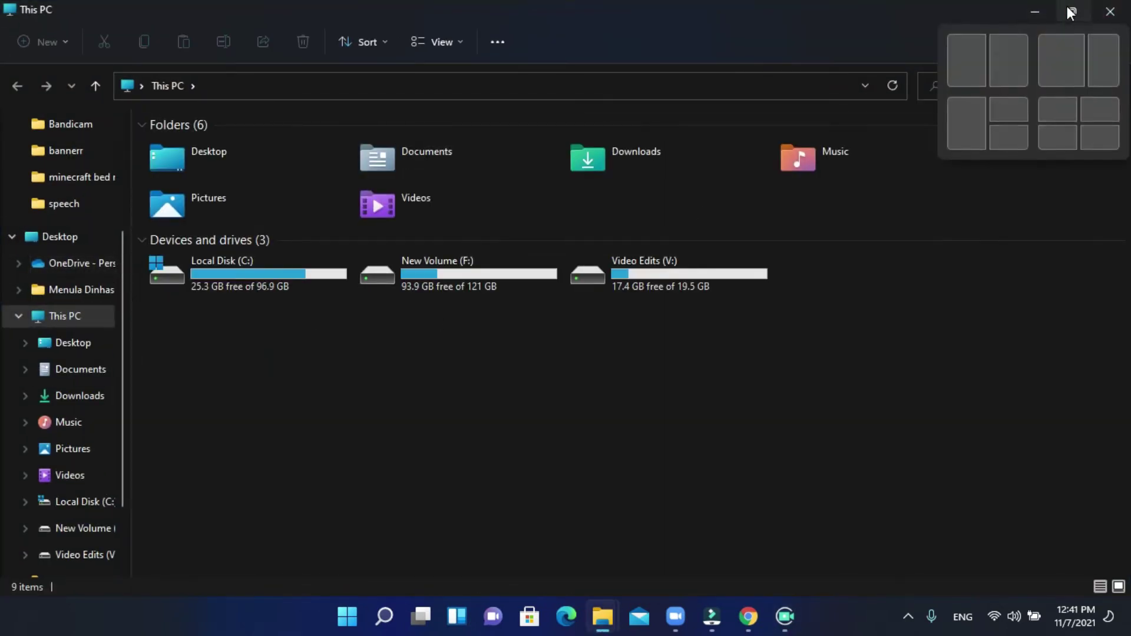
pyautogui.click(952, 64)
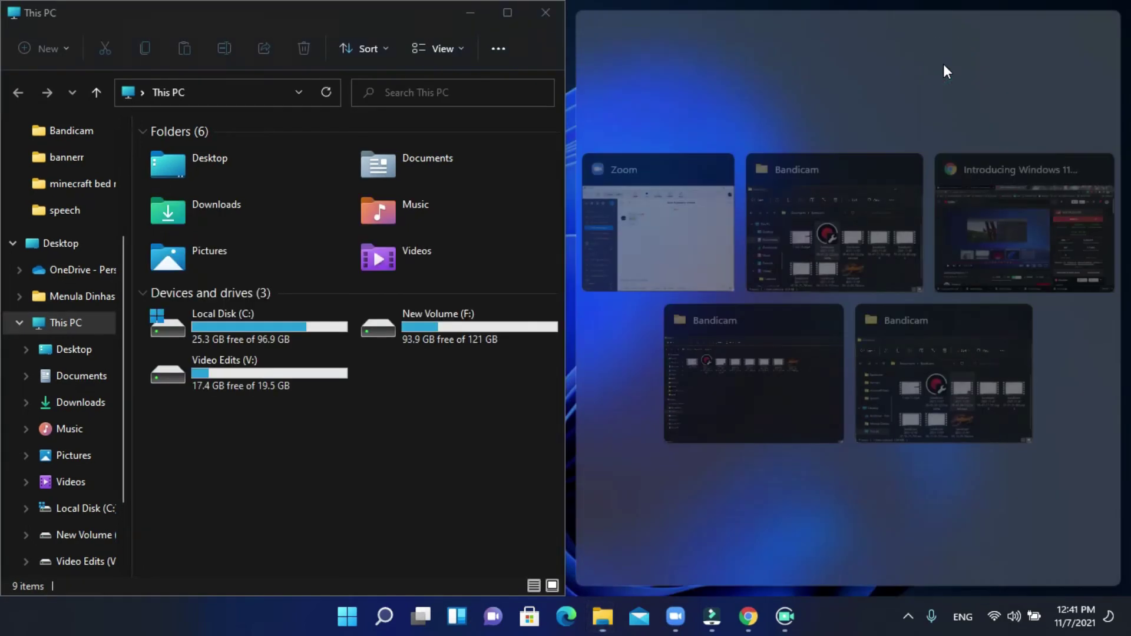
pyautogui.click(789, 359)
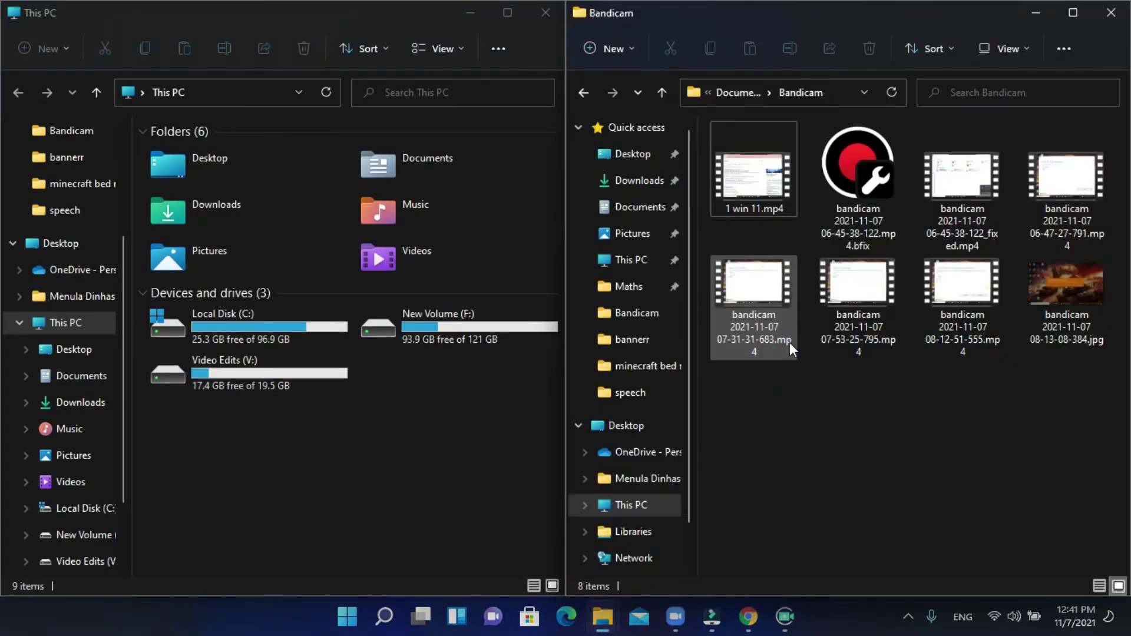
# - Snap the Bandicam window into the lower-right slot of the three-window layout and fill the upper-right slot with another Bandicam window
pyautogui.moveTo(1077, 11)
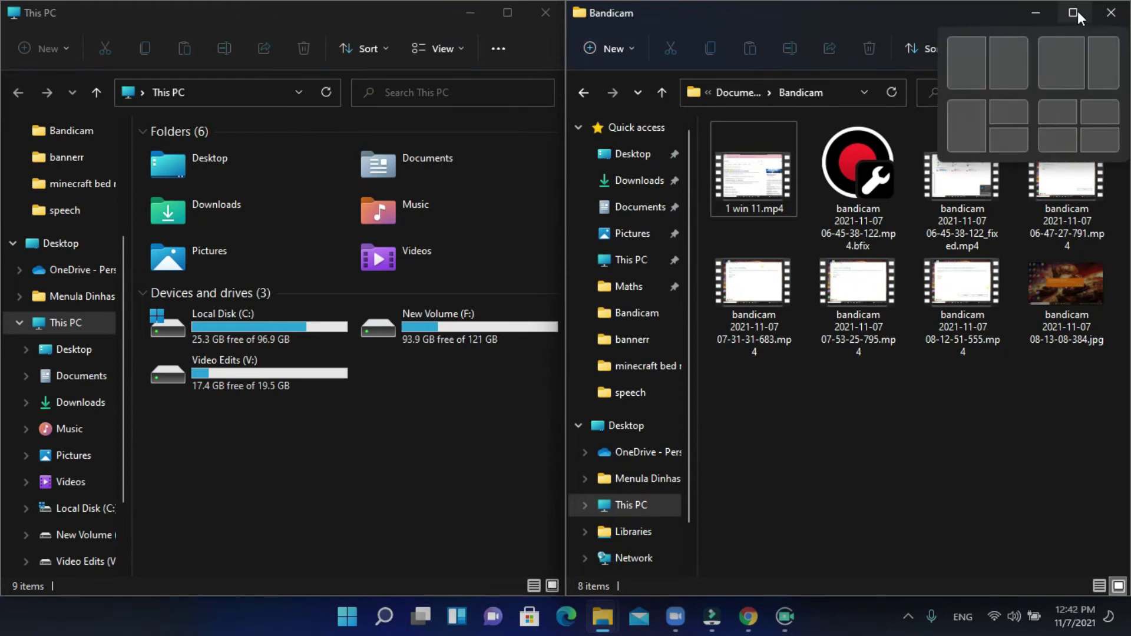
pyautogui.click(1002, 139)
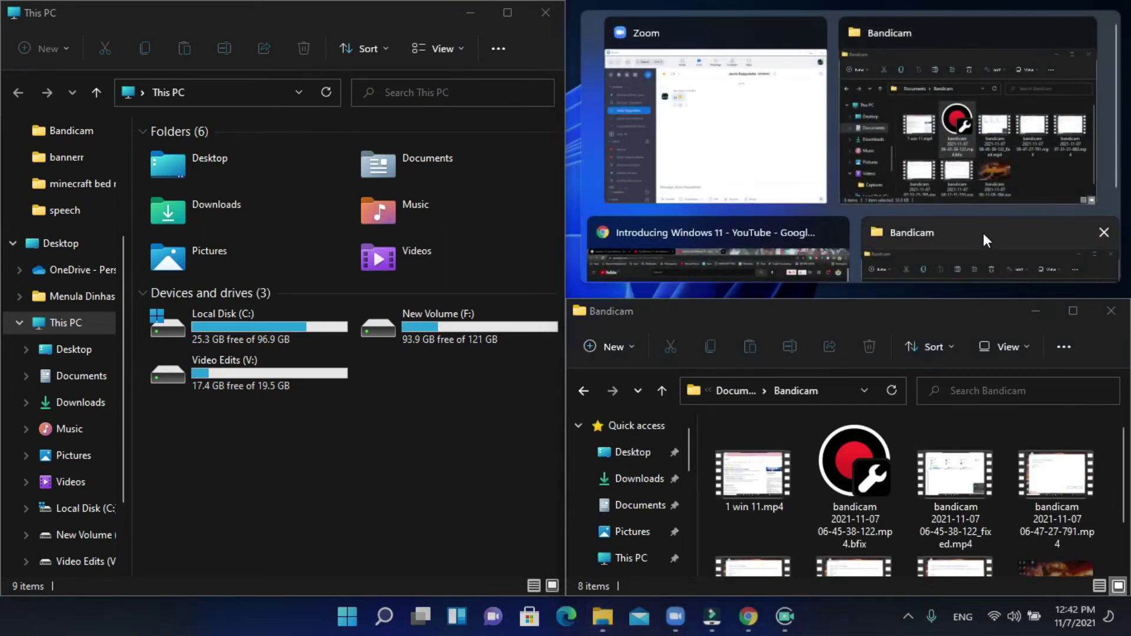
pyautogui.click(954, 232)
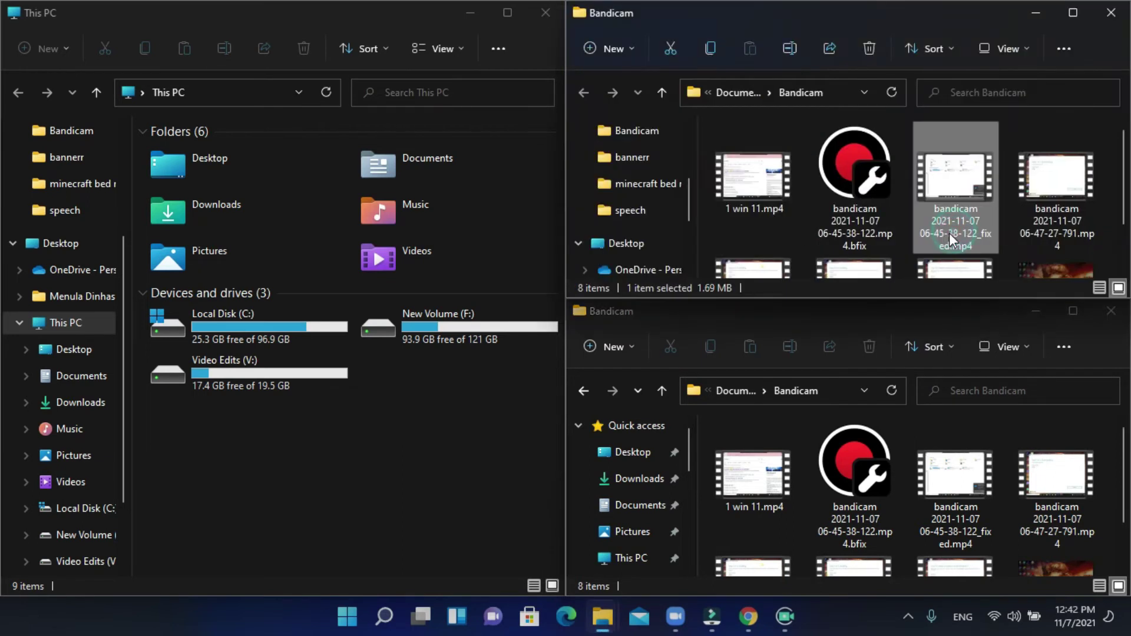
pyautogui.scroll(-1, 684, 151)
pyautogui.scroll(-1, 742, 176)
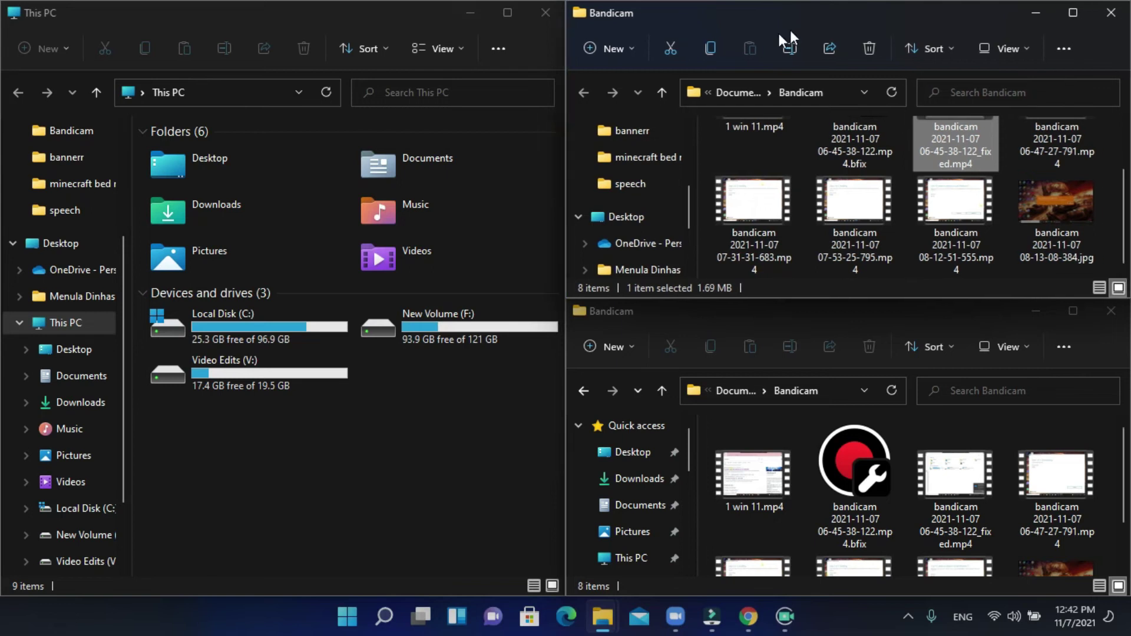
# - Pull the upper Bandicam window out of its snapped position and clear all the File Explorer windows off the desktop
pyautogui.moveTo(786, 8); pyautogui.dragTo(618, 79)
pyautogui.click(940, 79)
pyautogui.click(1020, 309)
pyautogui.click(476, 22)
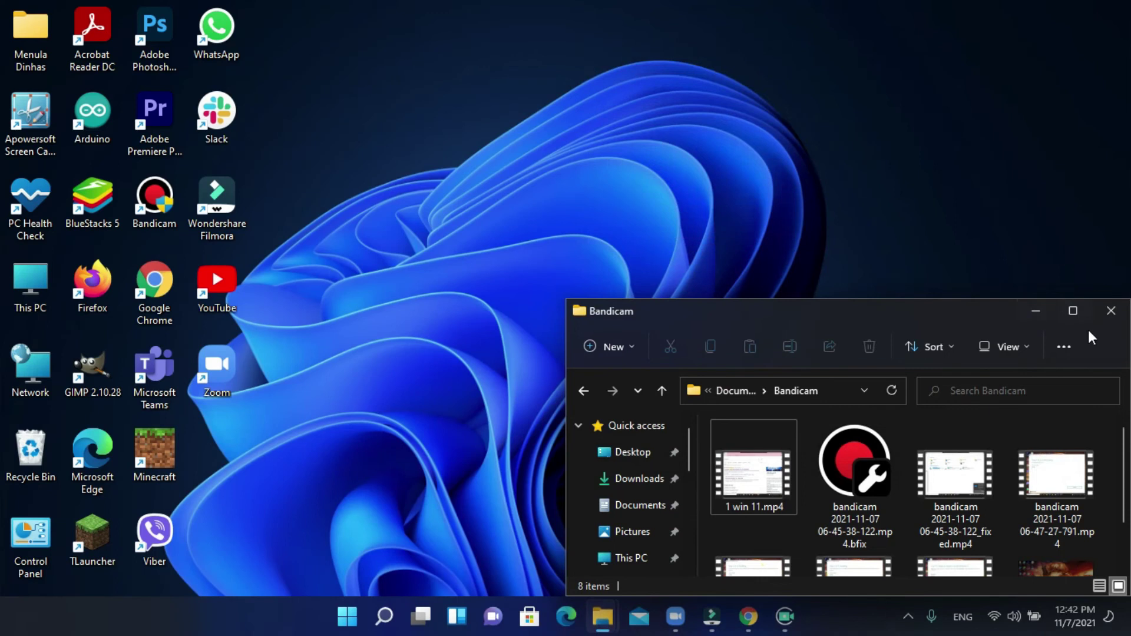
pyautogui.click(1035, 308)
# - Refresh the desktop twice through its context menu
pyautogui.rightClick(823, 292)
pyautogui.click(847, 315)
pyautogui.rightClick(624, 300)
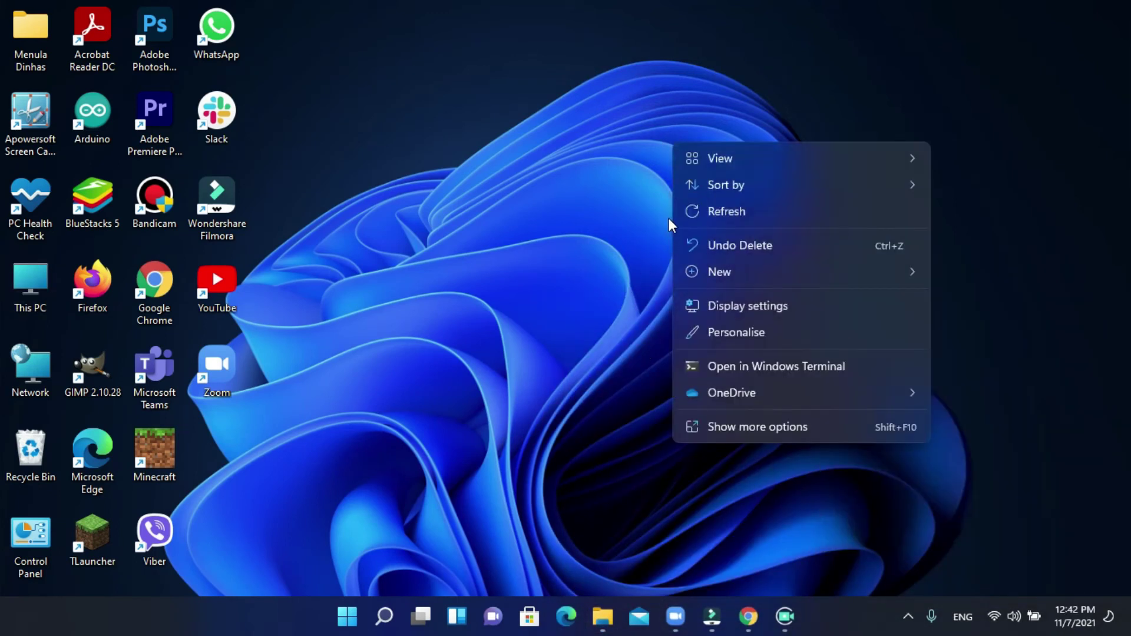
pyautogui.click(697, 212)
# - Open Display settings from the desktop's context menu and maximise the Settings window
pyautogui.rightClick(690, 222)
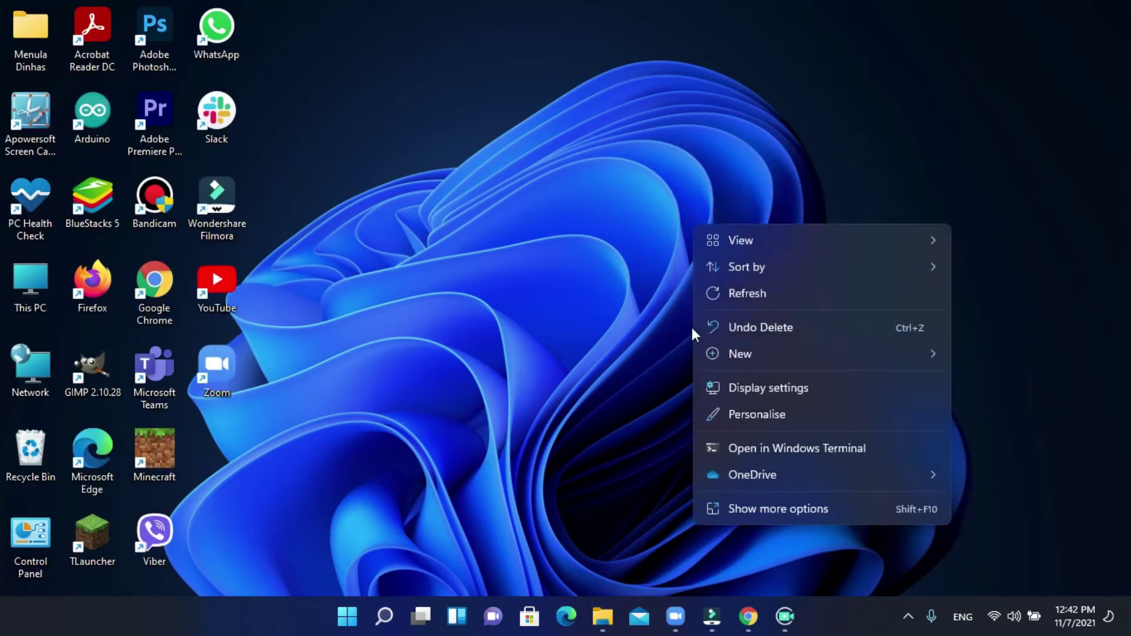
pyautogui.click(737, 382)
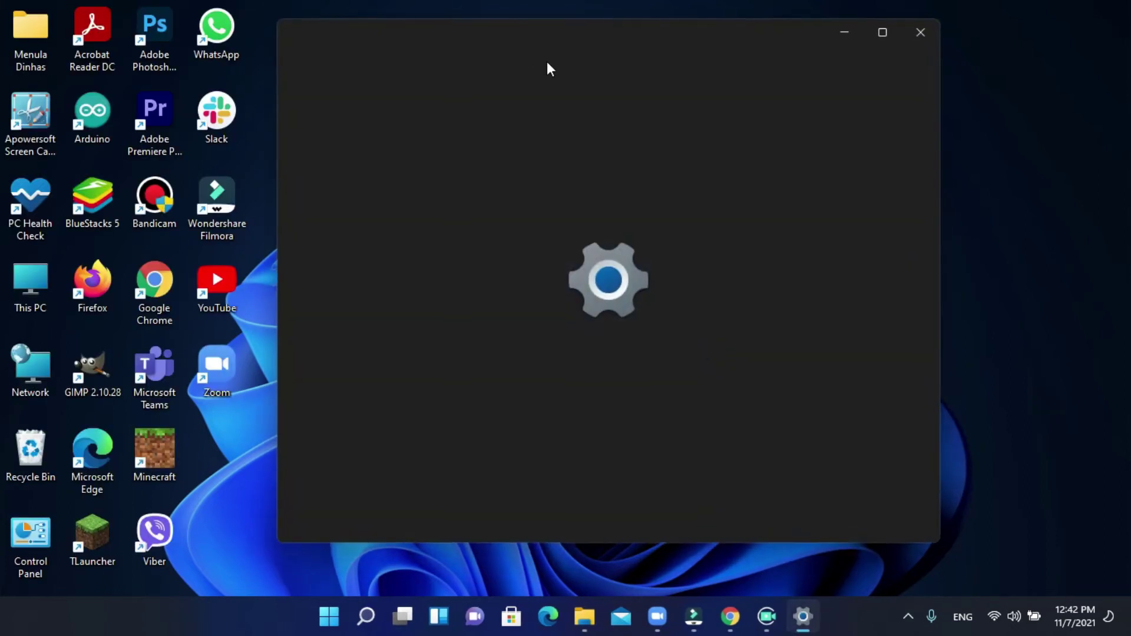
pyautogui.scroll(-2, 699, 224)
pyautogui.scroll(2, 669, 262)
pyautogui.scroll(-2, 670, 263)
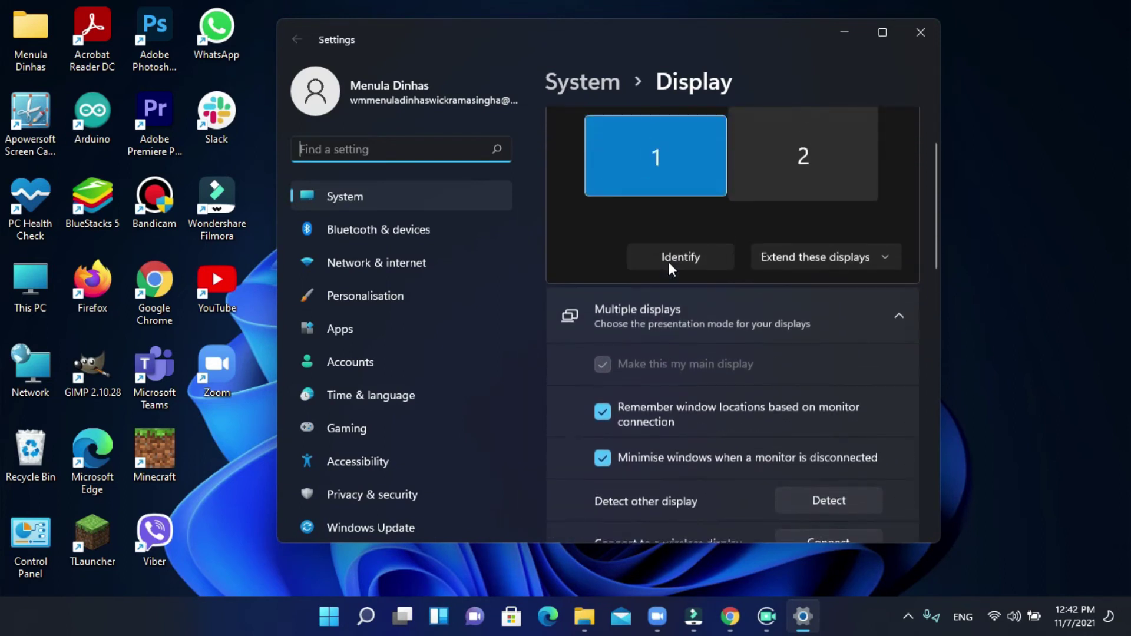
pyautogui.click(878, 34)
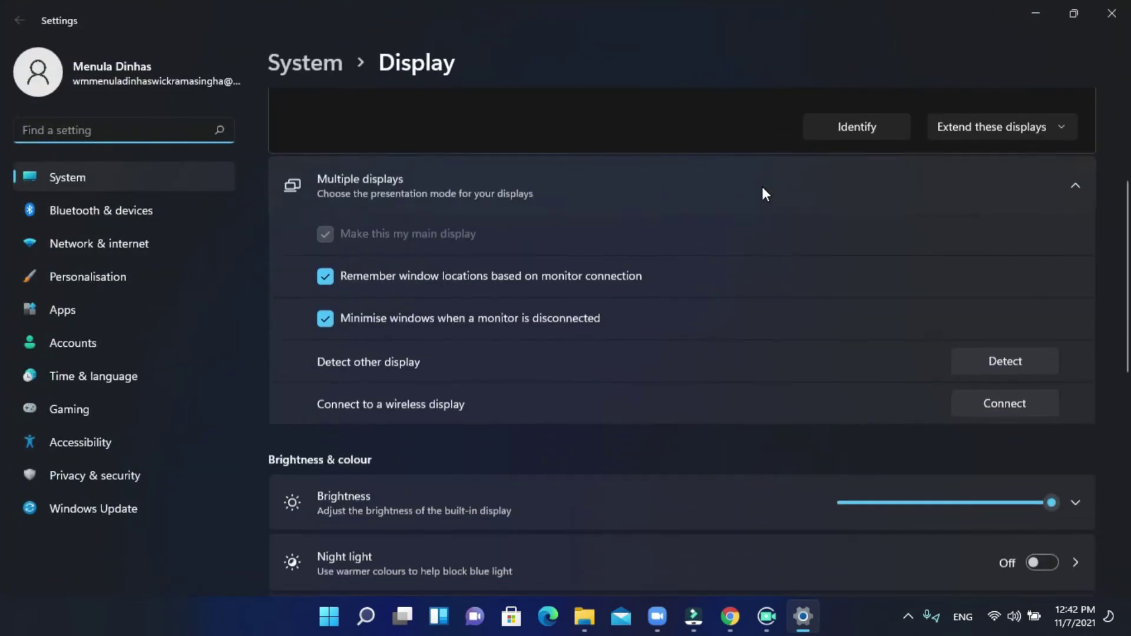
# - Look through the multiple displays, brightness, scale and resolution settings on the Display page and close Settings
pyautogui.scroll(-5, 754, 194)
pyautogui.scroll(-4, 743, 200)
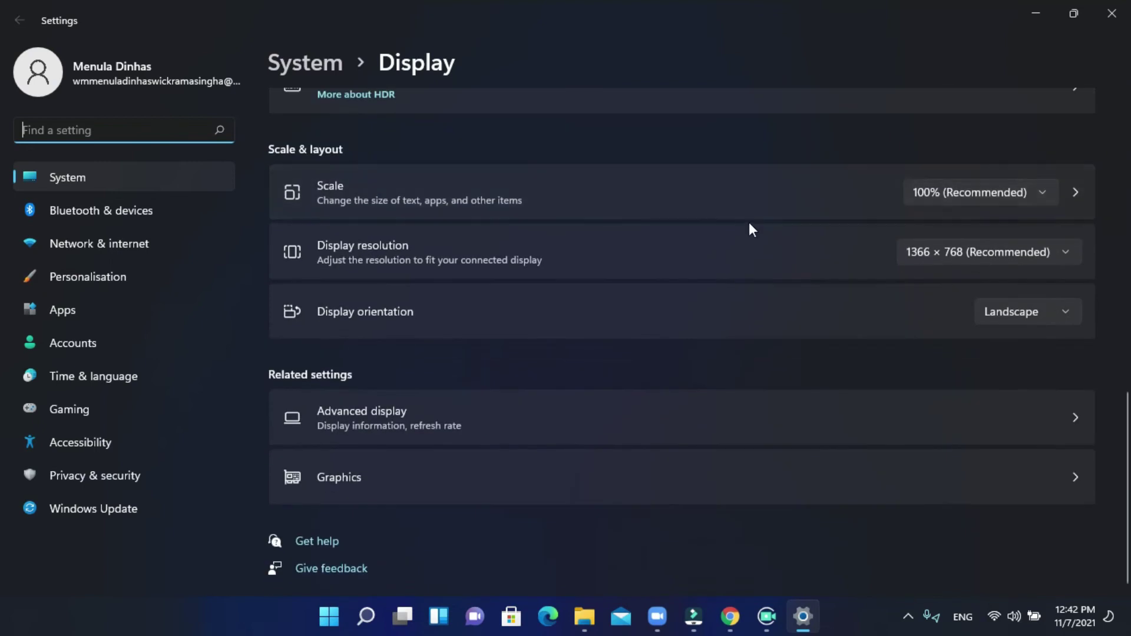
pyautogui.scroll(4, 748, 224)
pyautogui.scroll(5, 736, 221)
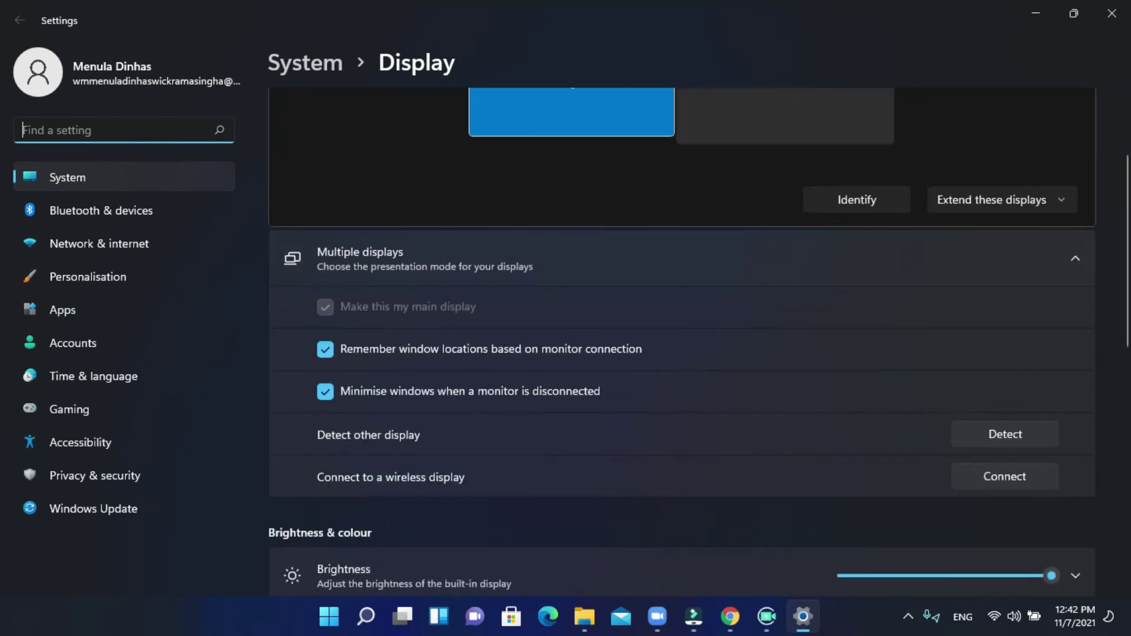
pyautogui.click(1112, 13)
# - Search Windows for "back to wi" and open the Go back to Windows 10 system setting
pyautogui.click(380, 615)
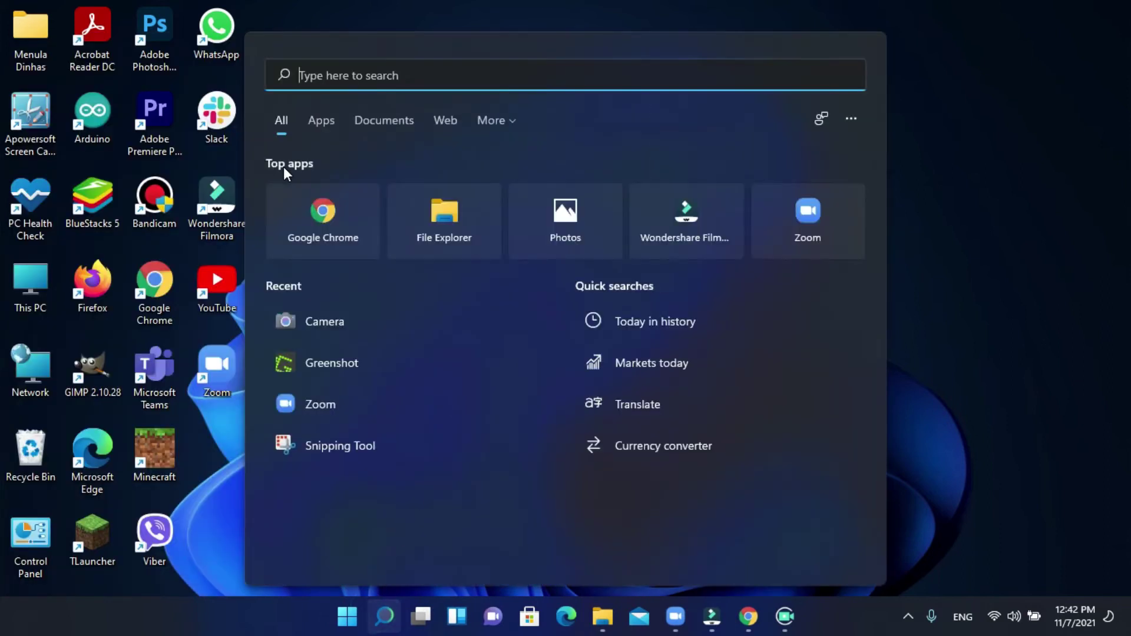
pyautogui.write('bax')
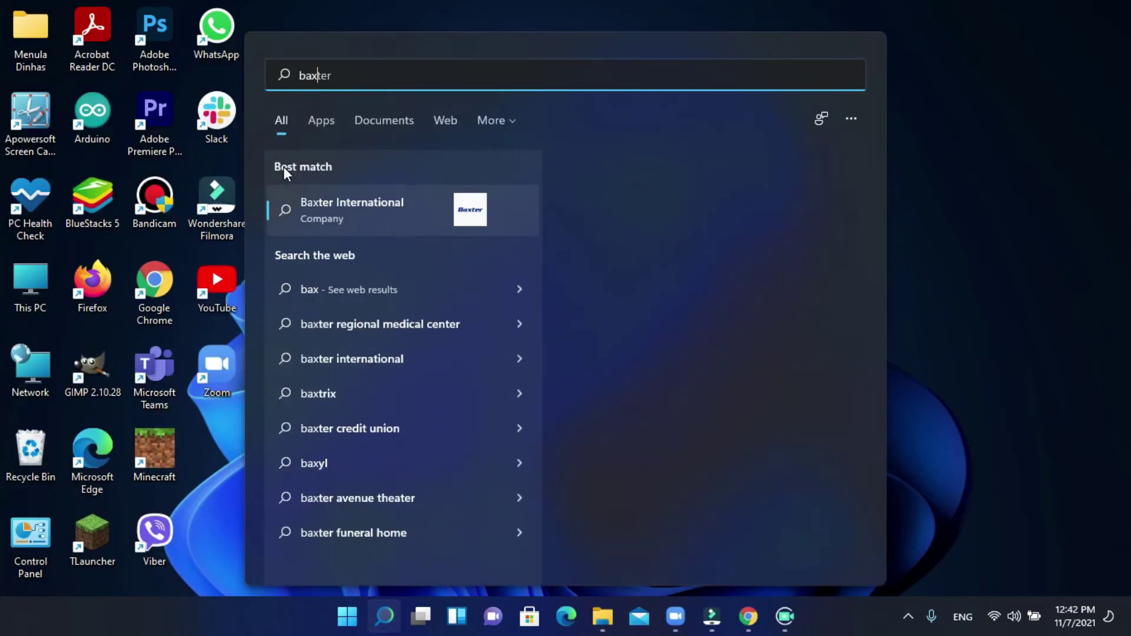
pyautogui.press('BackSpace')
pyautogui.press('BackSpace')
pyautogui.write('ck to')
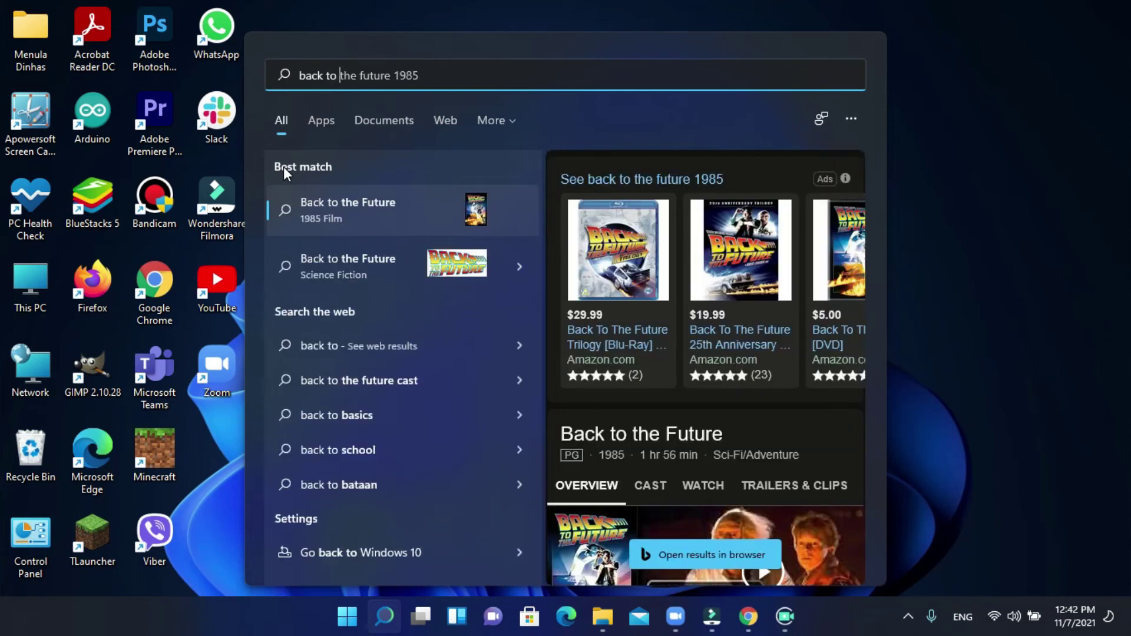
pyautogui.write(' wi')
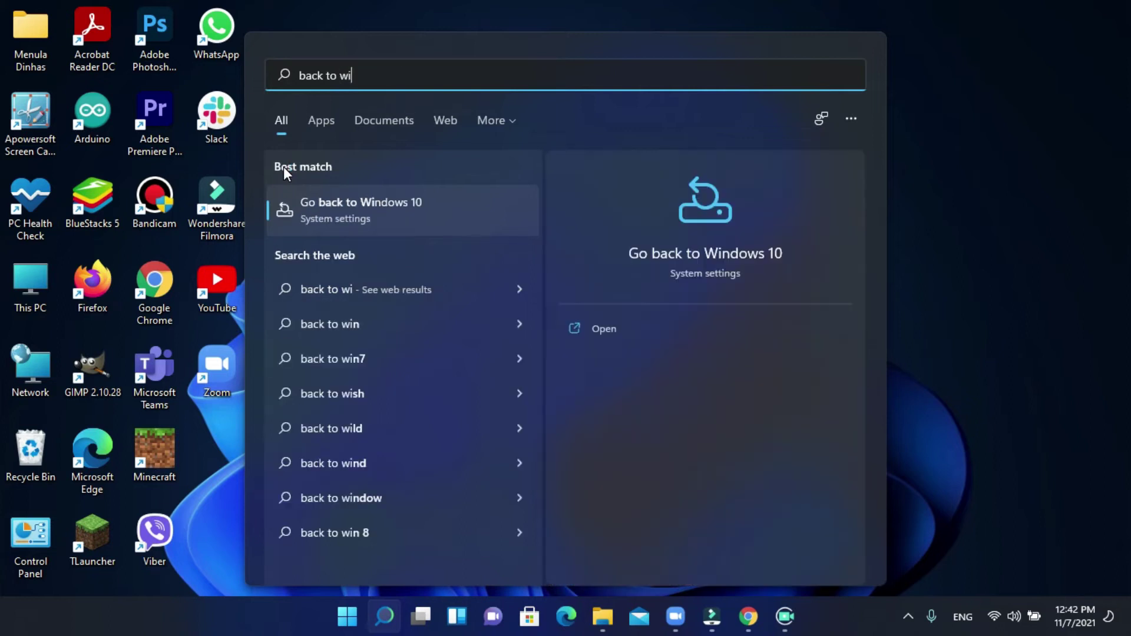
pyautogui.click(665, 329)
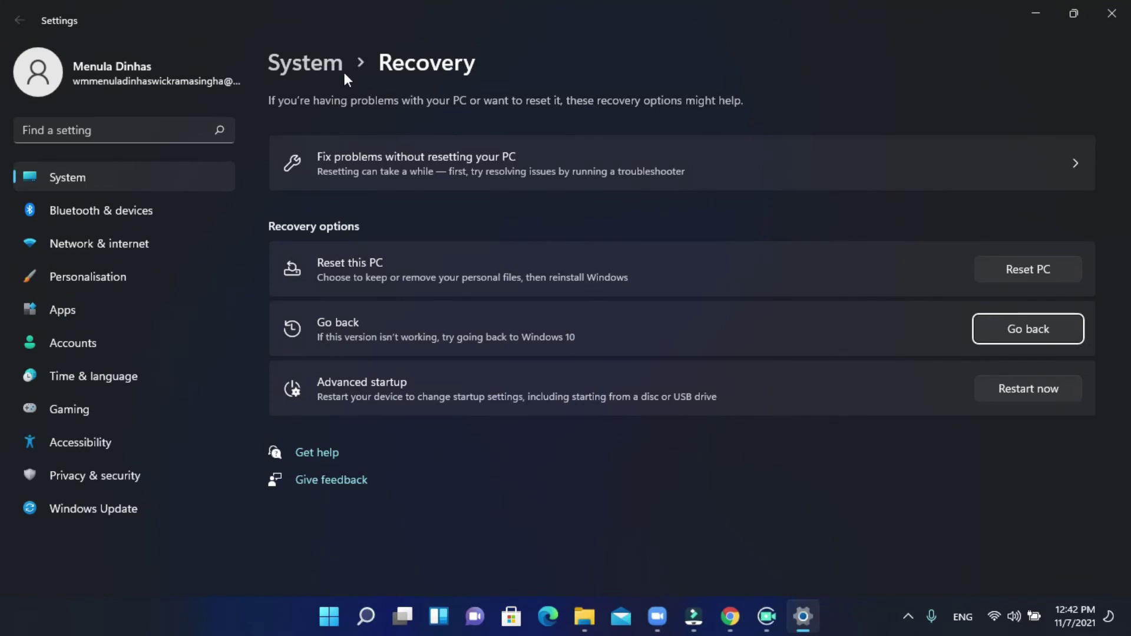
# - Return to the System settings list and open its Recovery page from there
pyautogui.click(189, 169)
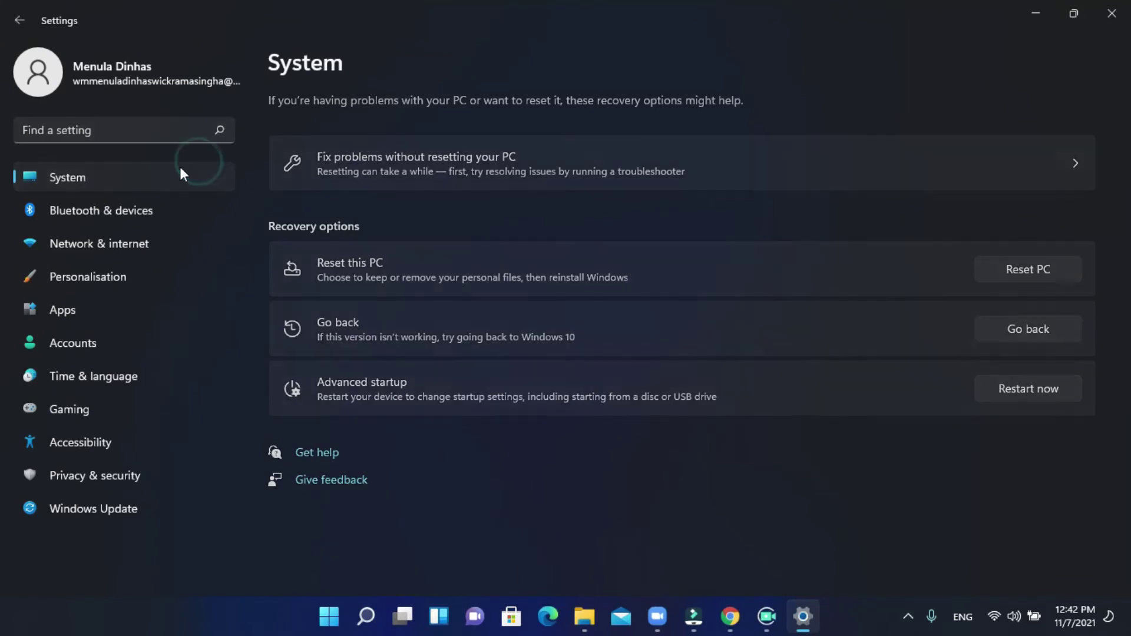
pyautogui.scroll(-1, 463, 260)
pyautogui.scroll(-3, 467, 277)
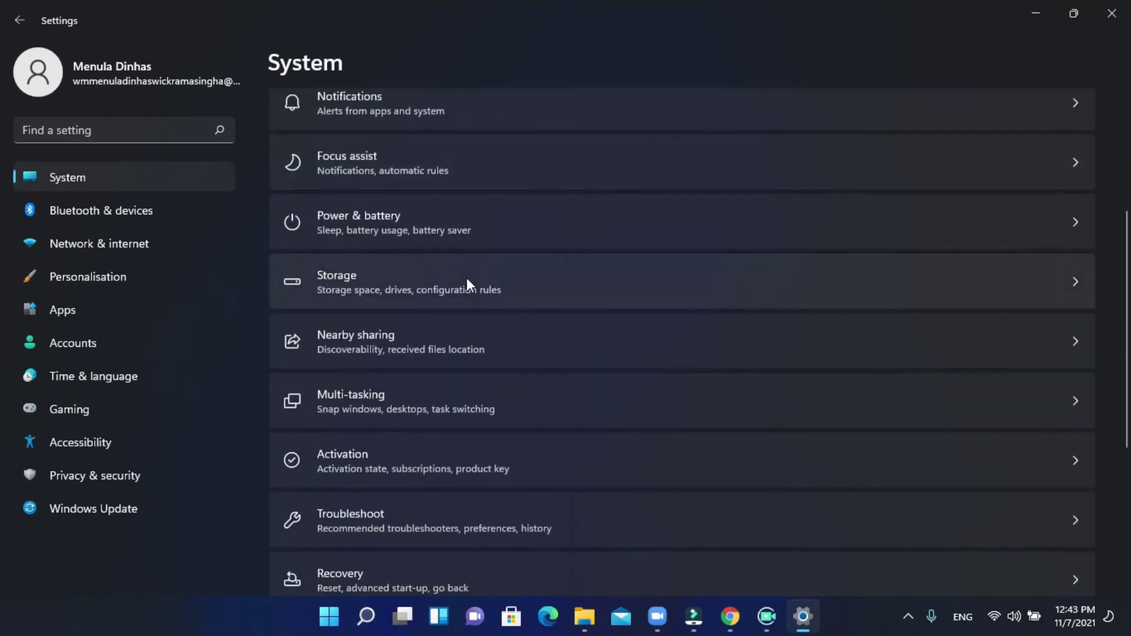
pyautogui.scroll(-3, 448, 354)
pyautogui.click(416, 429)
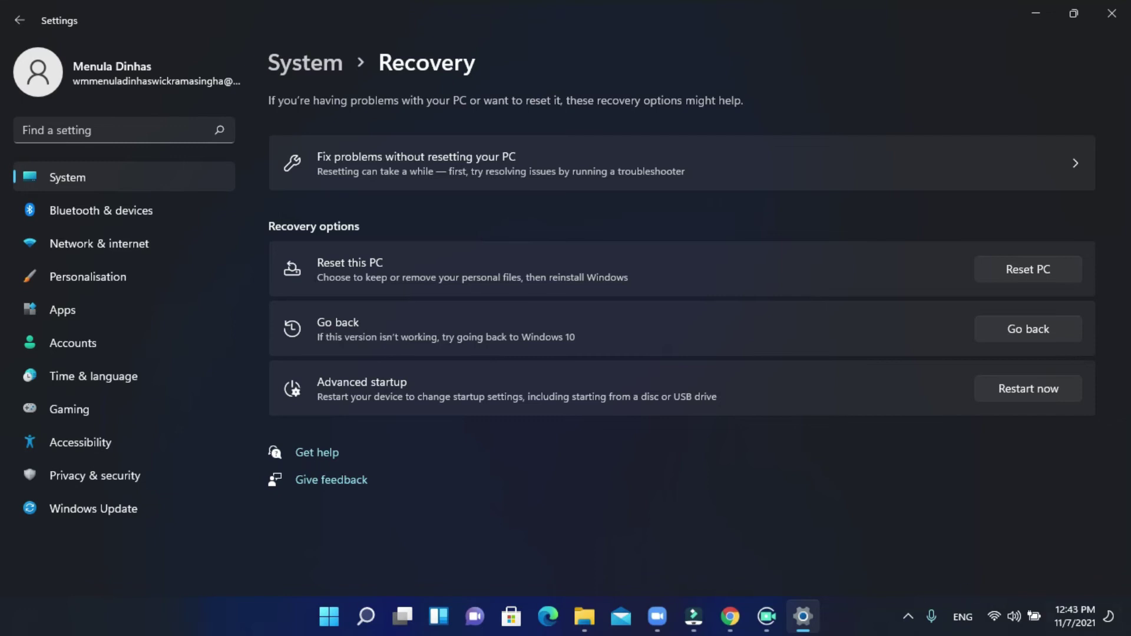
# - Restore the Settings window to a smaller size and display its snap layout choices
pyautogui.rightClick(141, 616)
pyautogui.click(430, 539)
pyautogui.click(1076, 13)
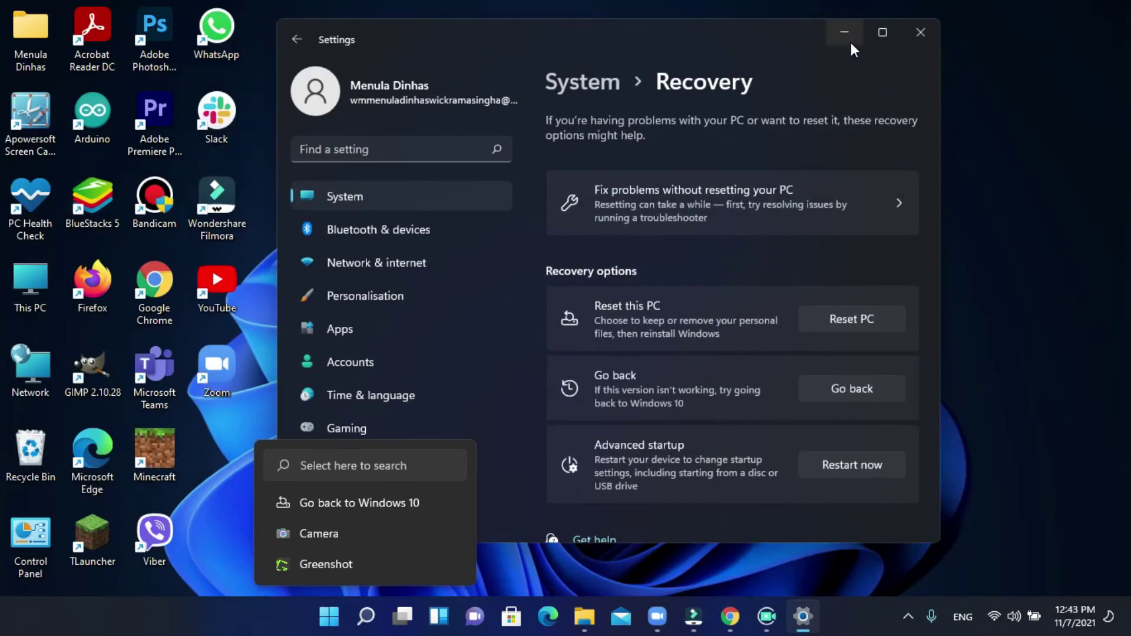
pyautogui.moveTo(873, 43)
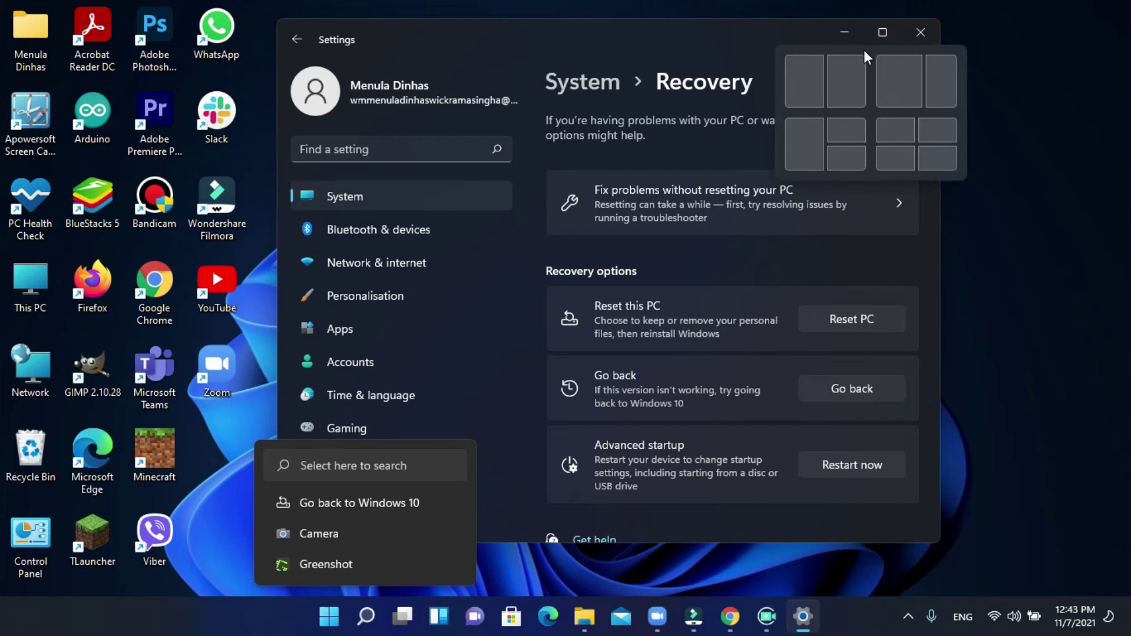
# - Minimise the Settings window and display the hidden system tray icons
pyautogui.click(854, 32)
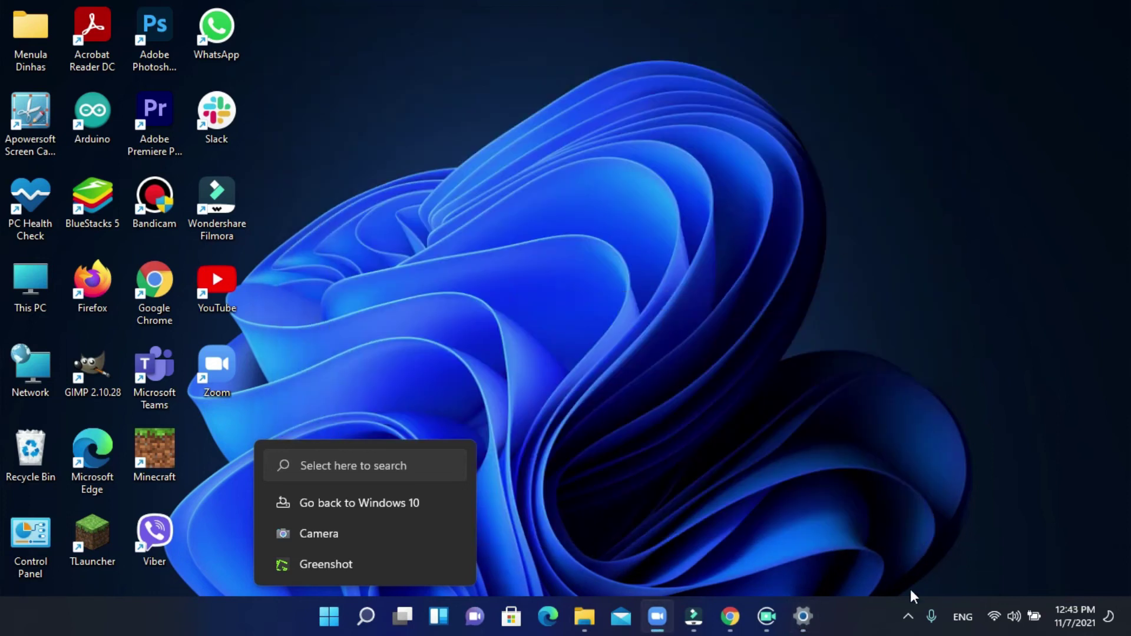
pyautogui.click(909, 619)
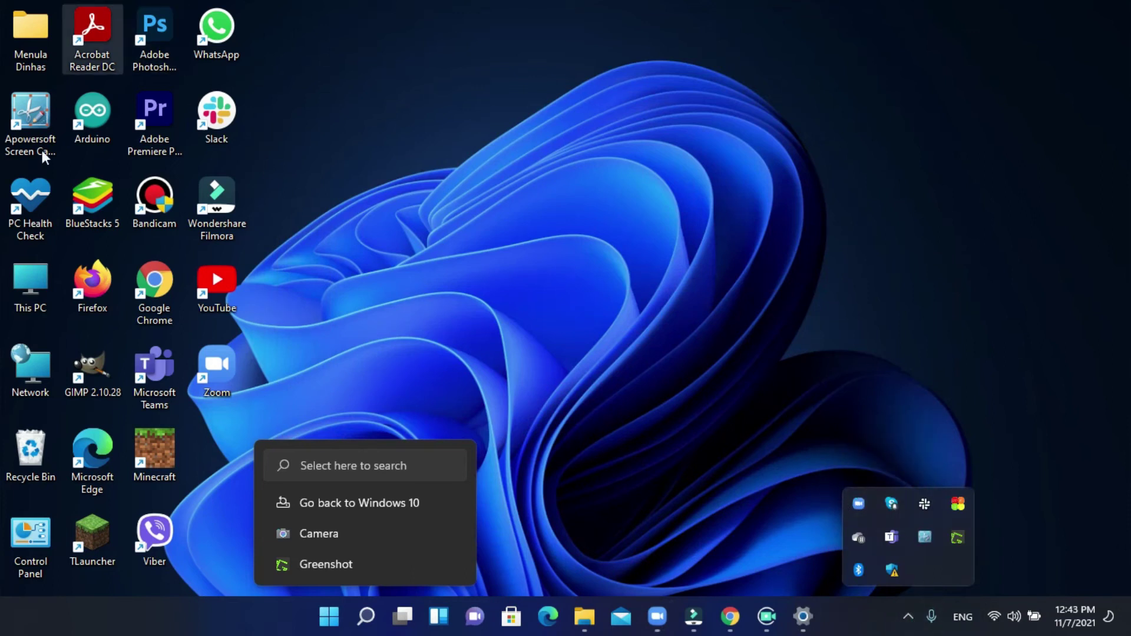
# - Open This PC from the desktop and make its window taller by extending its upper edge
pyautogui.doubleClick(6, 283)
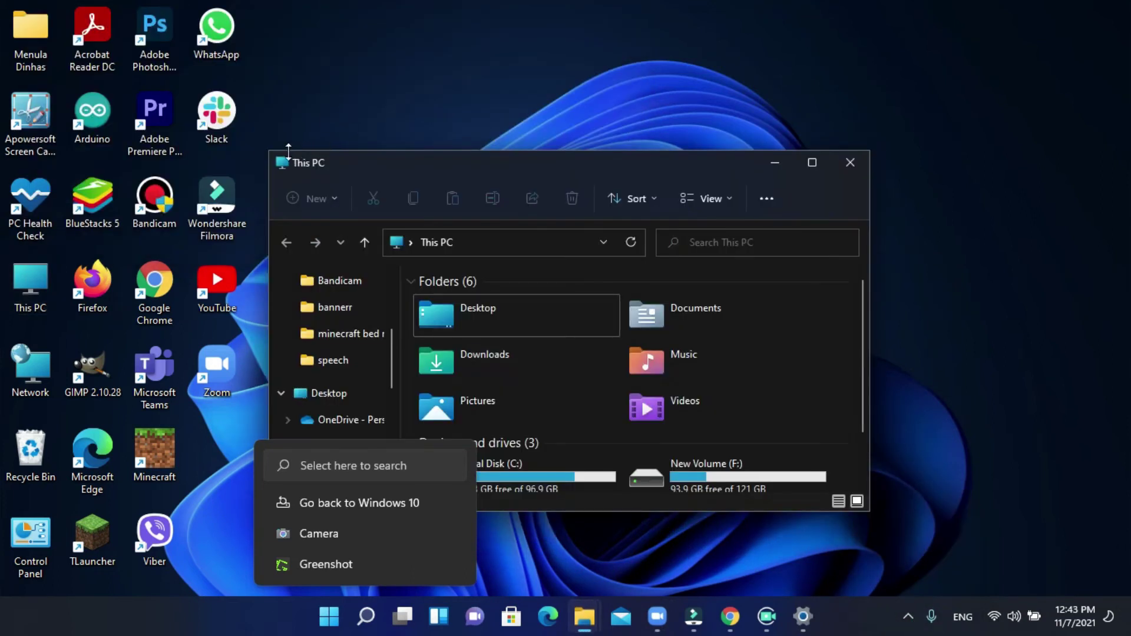
pyautogui.moveTo(277, 151); pyautogui.dragTo(371, 92)
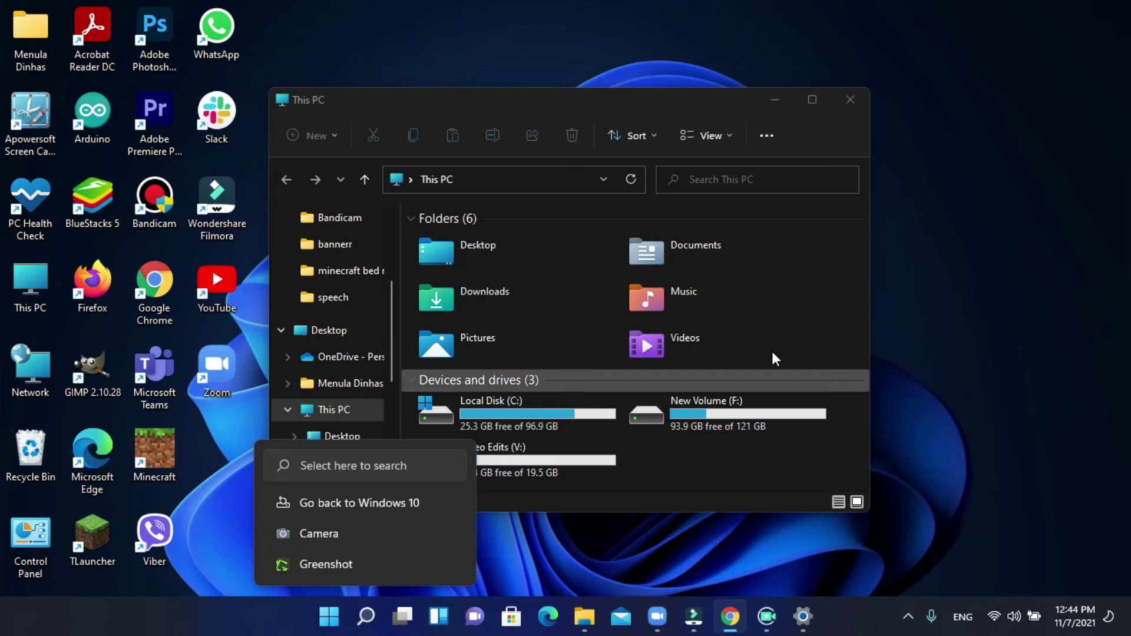
pyautogui.click(964, 387)
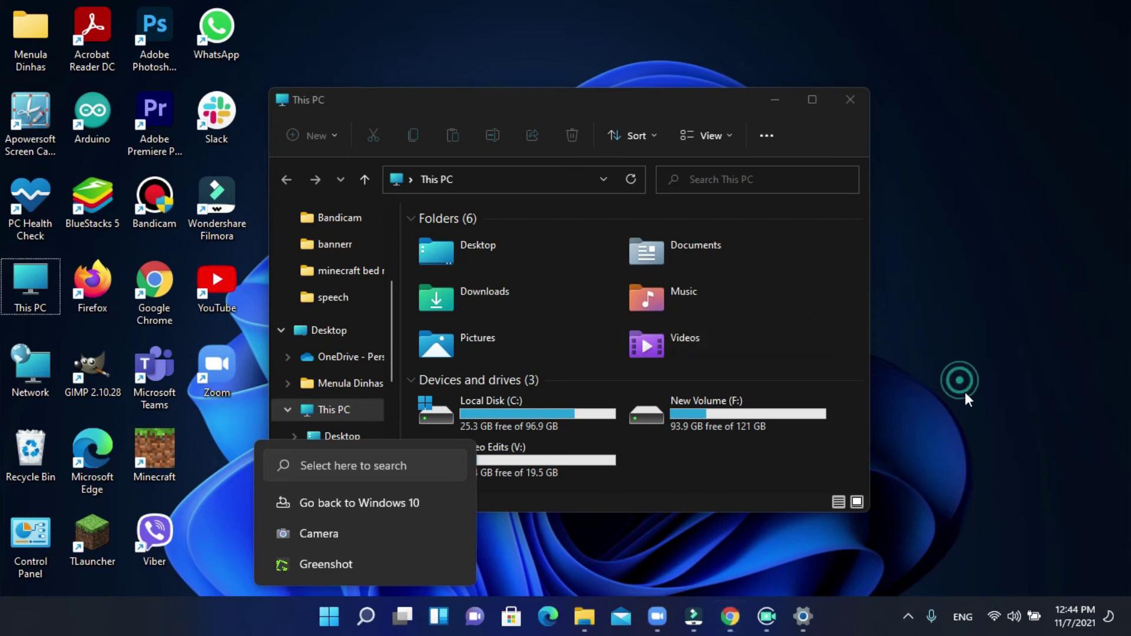
# - Look through the quick settings, including the audio output devices for volume and the tile editing mode
pyautogui.click(1001, 626)
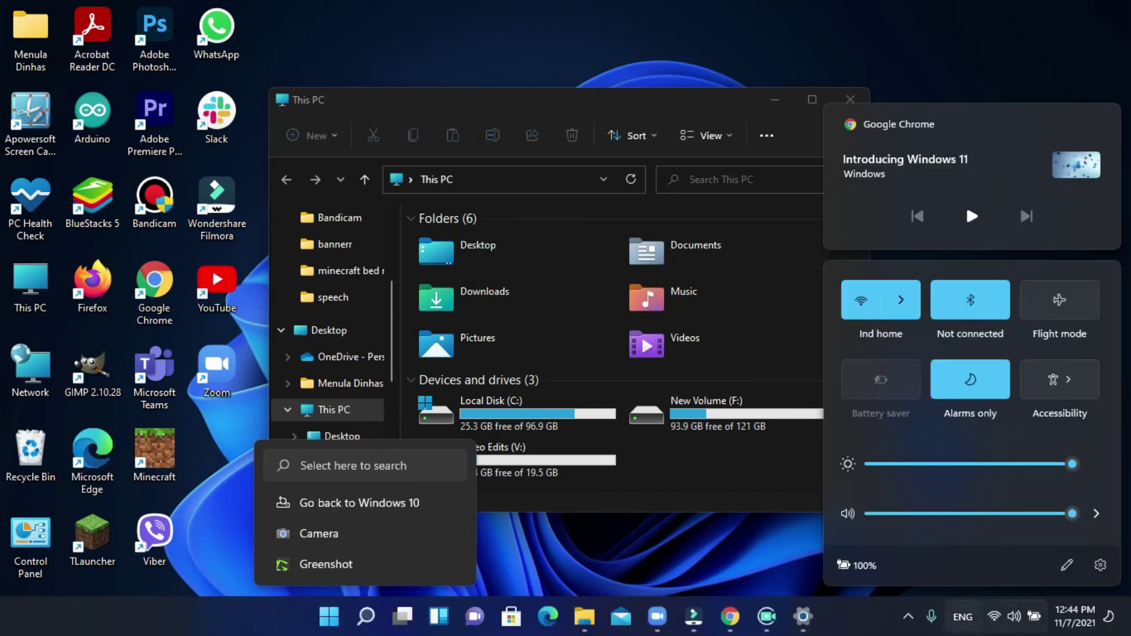
pyautogui.click(764, 548)
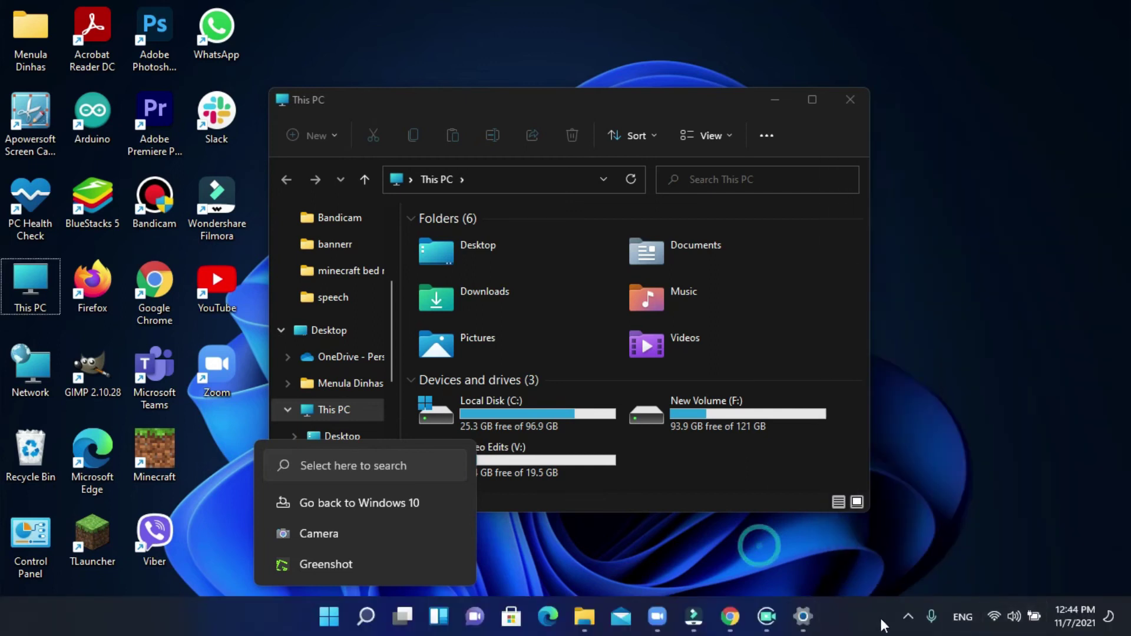
pyautogui.click(1015, 618)
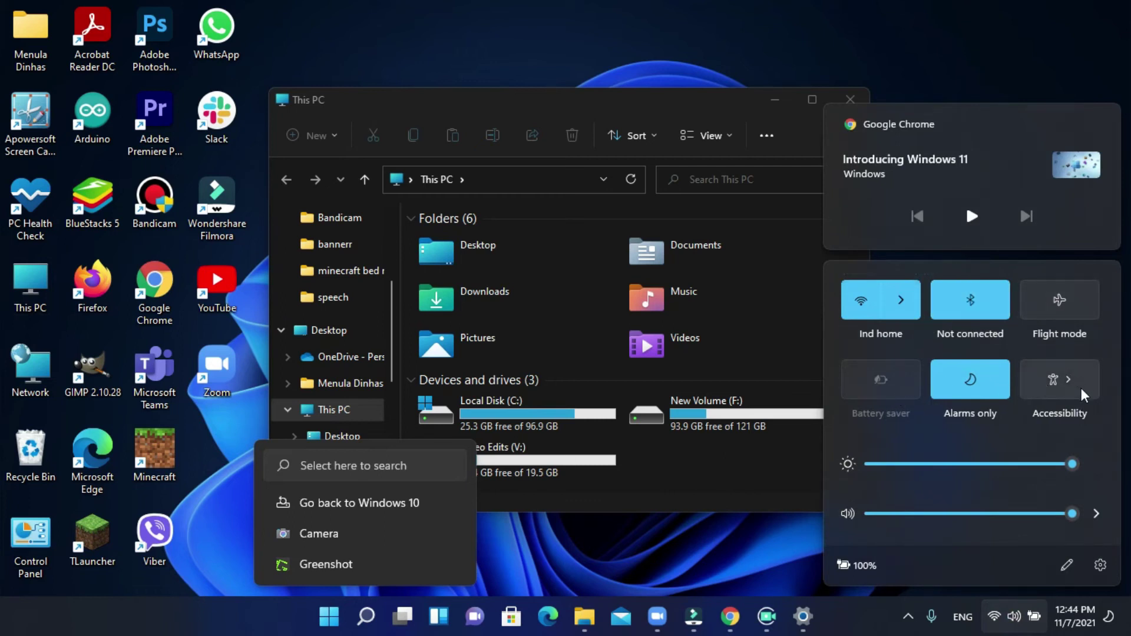
pyautogui.moveTo(1073, 464)
pyautogui.mouseDown()
pyautogui.moveTo(1055, 464)
pyautogui.moveTo(1073, 464)
pyautogui.mouseUp()
pyautogui.click(1096, 513)
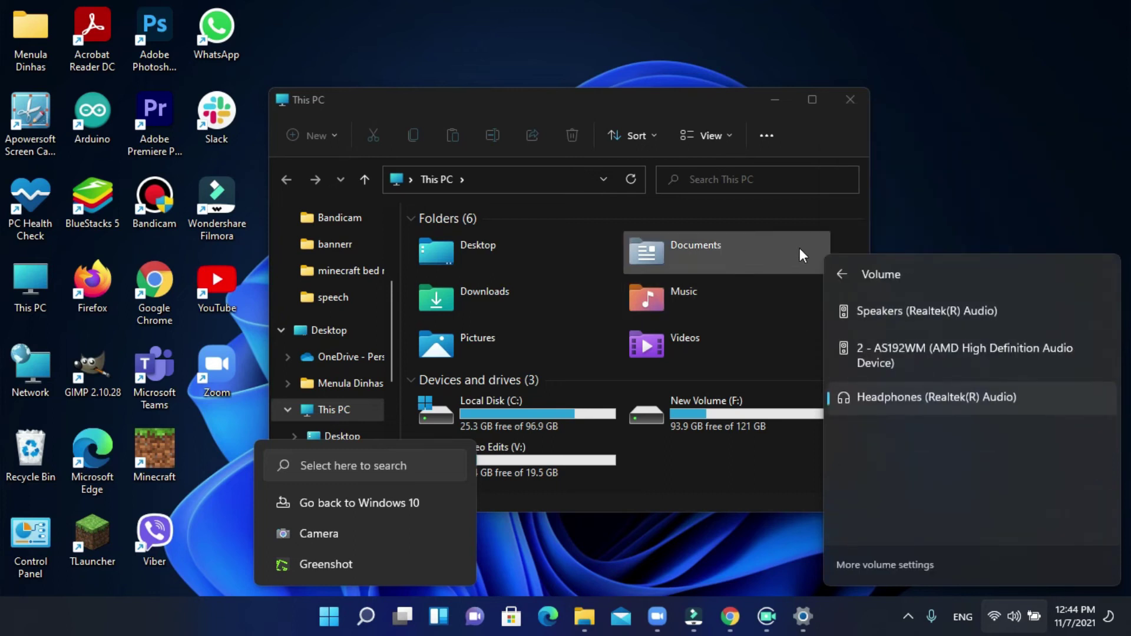
pyautogui.click(846, 272)
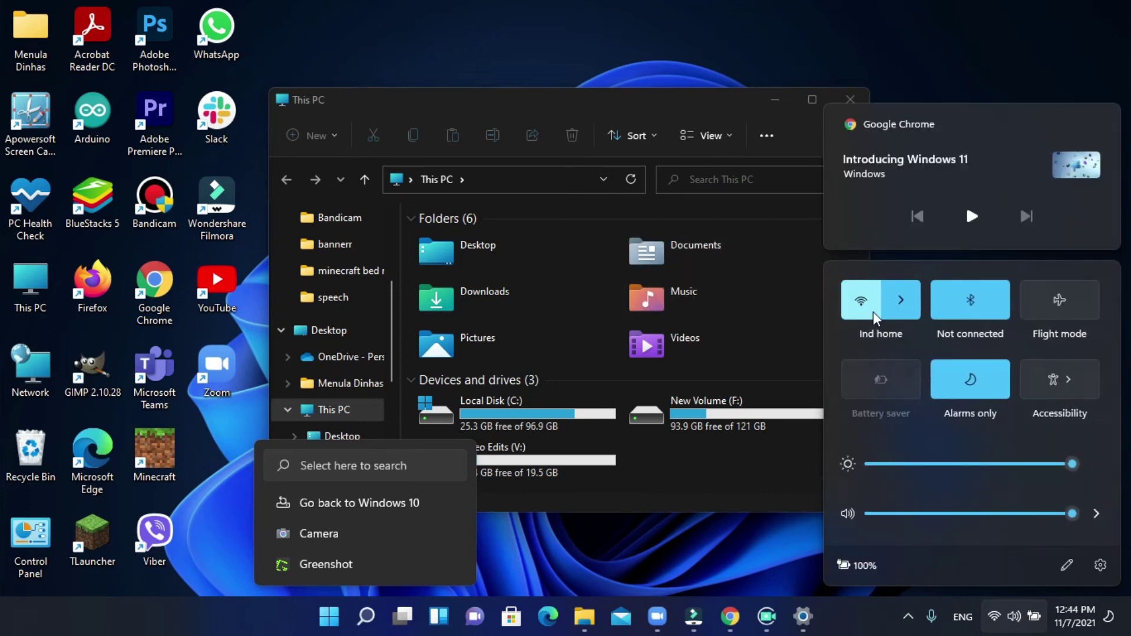
pyautogui.click(1065, 567)
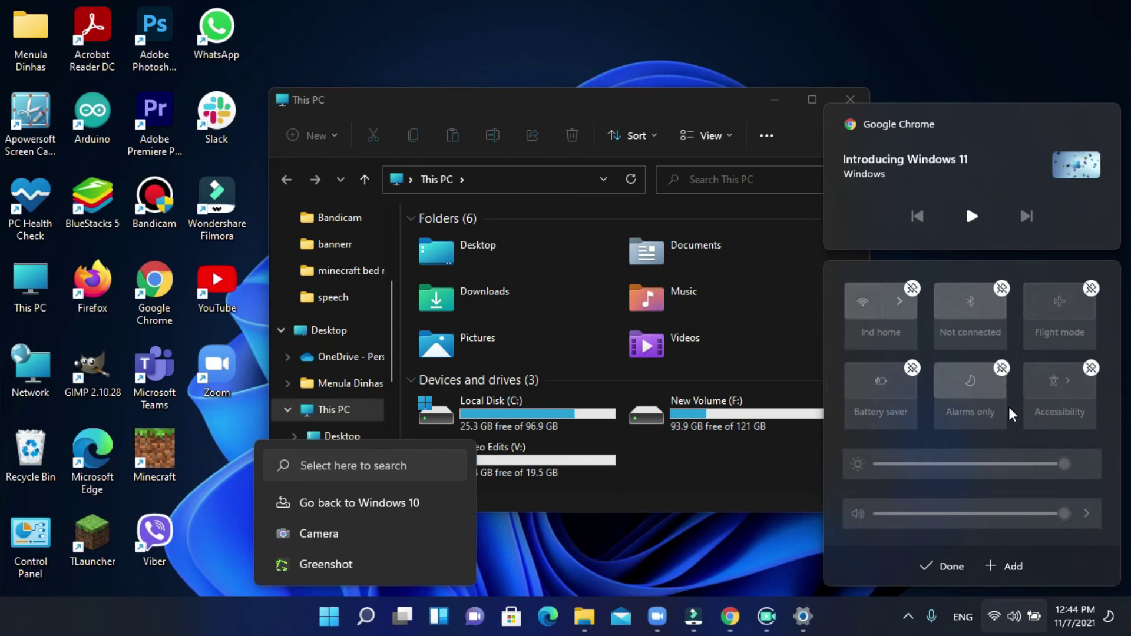
pyautogui.click(948, 567)
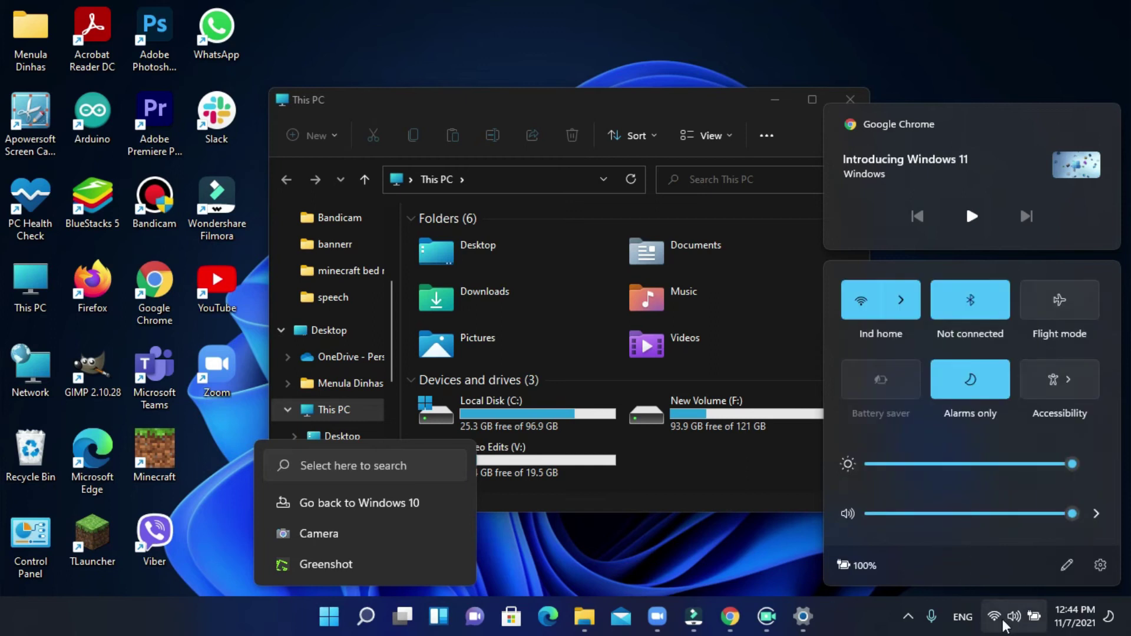
# - Open the full Settings from the quick settings, shift its window slightly down and close it
pyautogui.click(1100, 565)
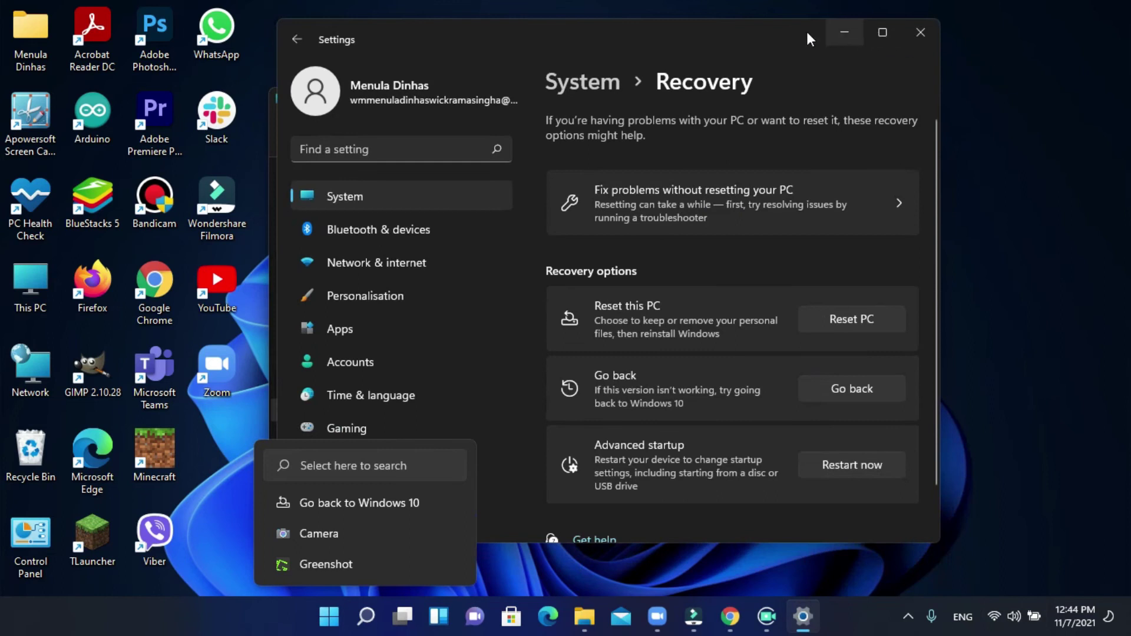
pyautogui.moveTo(773, 37); pyautogui.dragTo(777, 73)
pyautogui.click(922, 69)
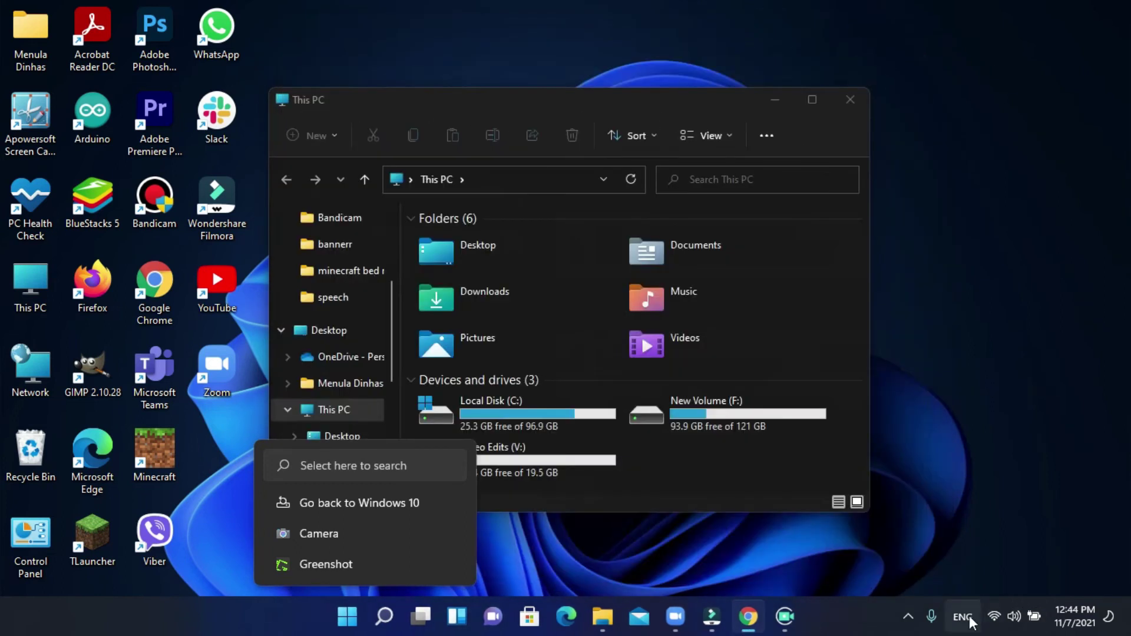
# - Bring up Settings from the quick settings once more, move its window up and close it
pyautogui.click(908, 617)
pyautogui.click(1000, 617)
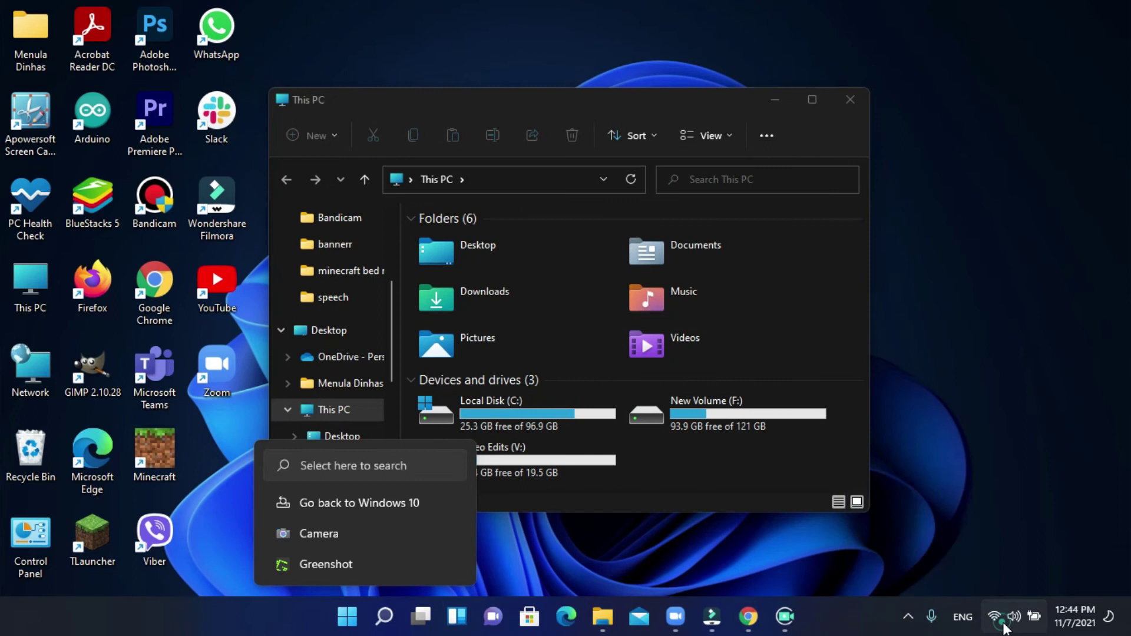
pyautogui.click(1105, 570)
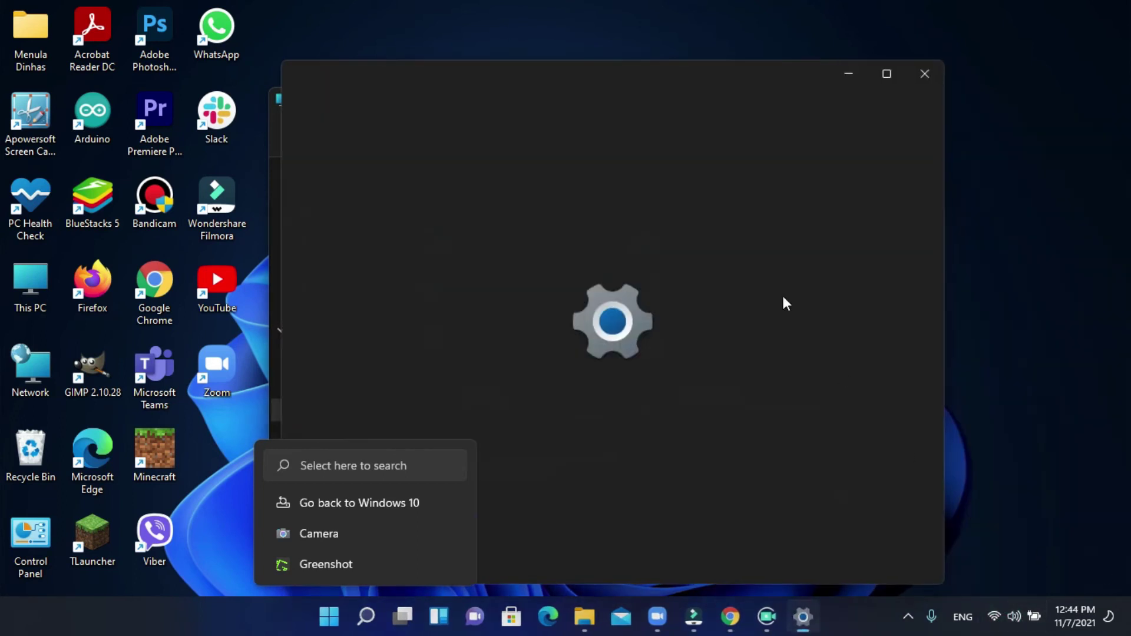
pyautogui.moveTo(695, 76); pyautogui.dragTo(638, 59)
pyautogui.click(855, 51)
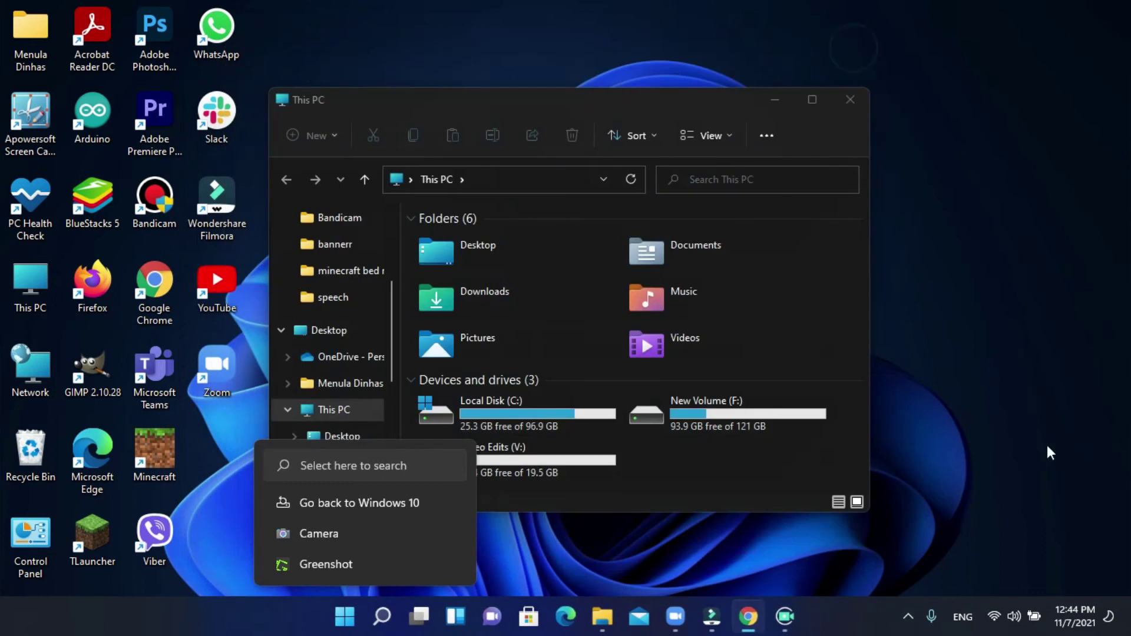
# - Open the Power & battery page from the quick settings battery indicator, look through its options and close it
pyautogui.click(1009, 624)
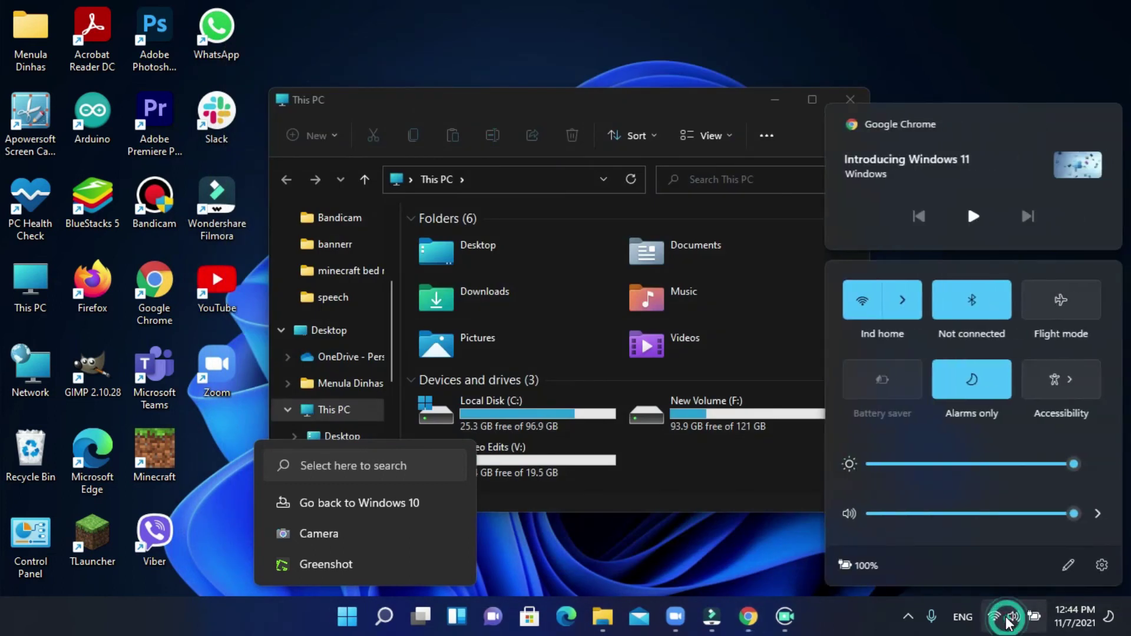
pyautogui.click(857, 558)
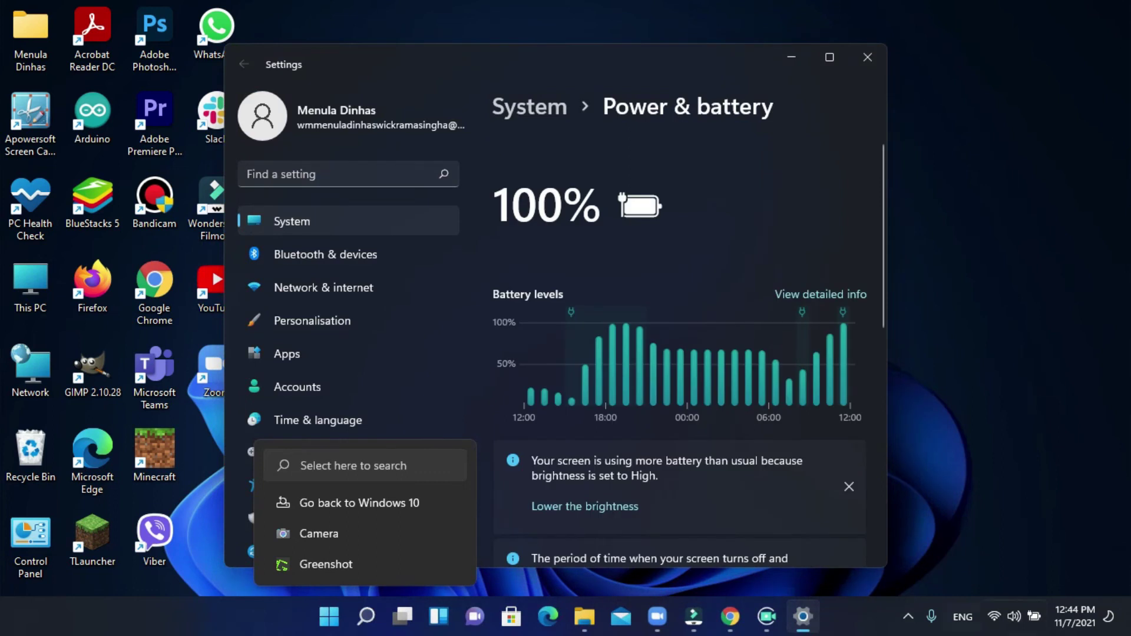
pyautogui.scroll(-7, 777, 321)
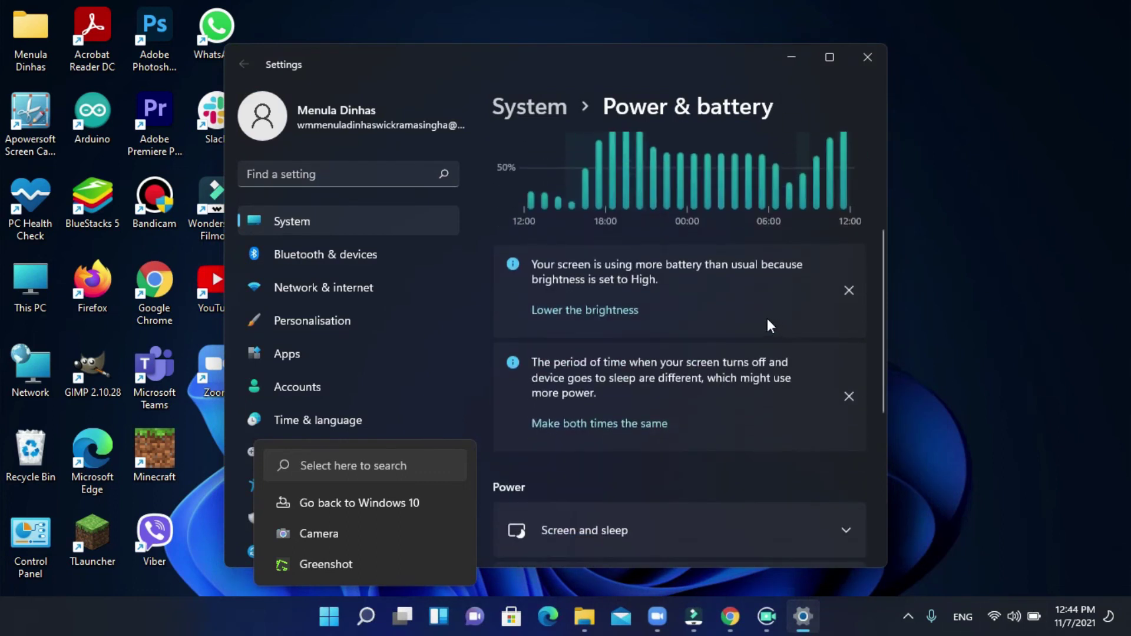
pyautogui.scroll(-2, 792, 221)
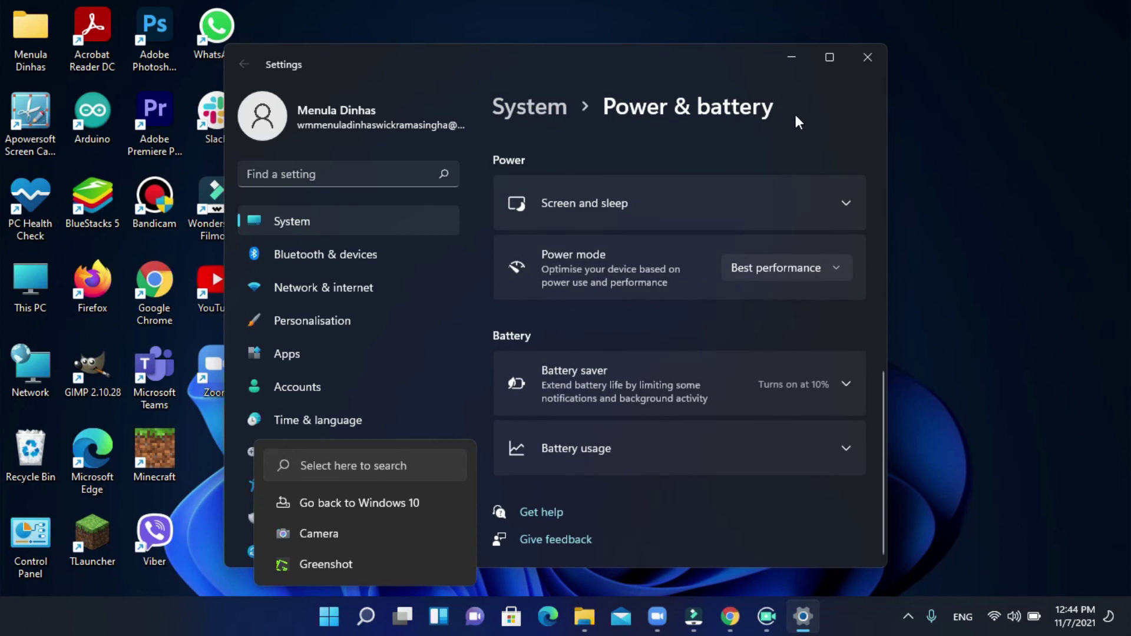
pyautogui.click(869, 57)
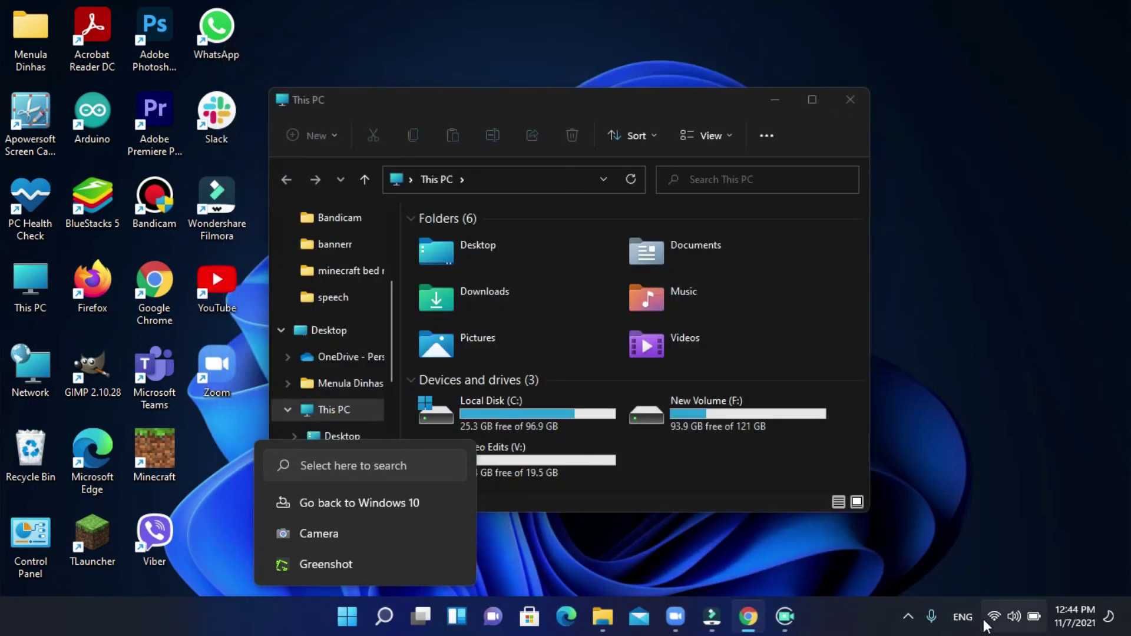
# - Display the notifications and date area from the taskbar clock and dismiss it
pyautogui.click(1075, 616)
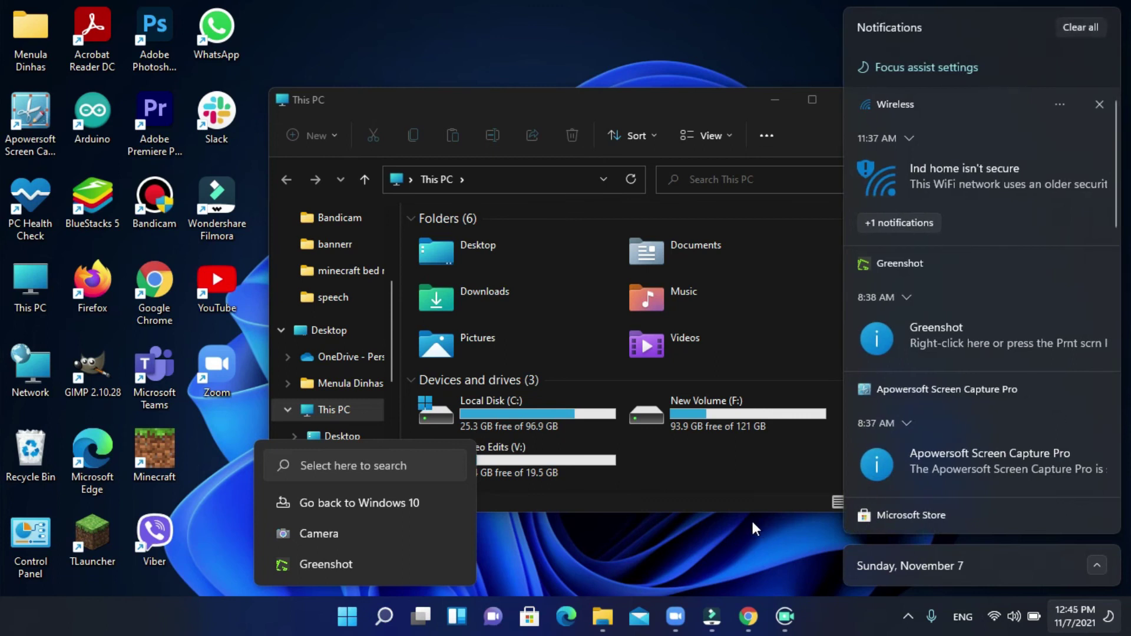
pyautogui.click(697, 505)
# - Look over the open windows and desktops in Task View and switch to the This PC window
pyautogui.click(416, 629)
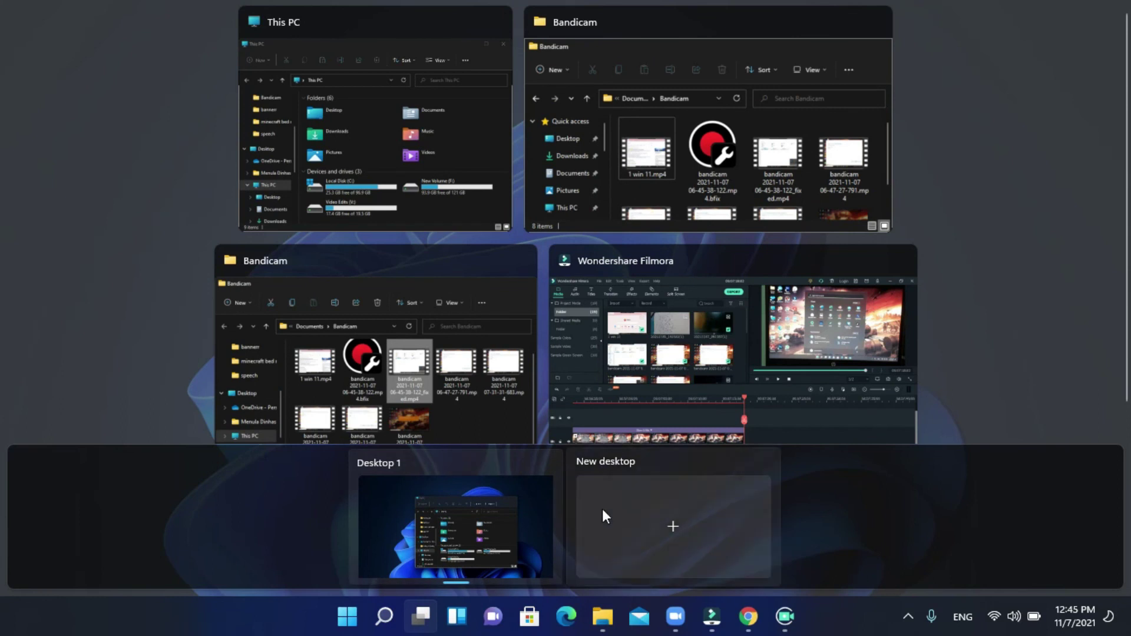
pyautogui.scroll(-1, 702, 156)
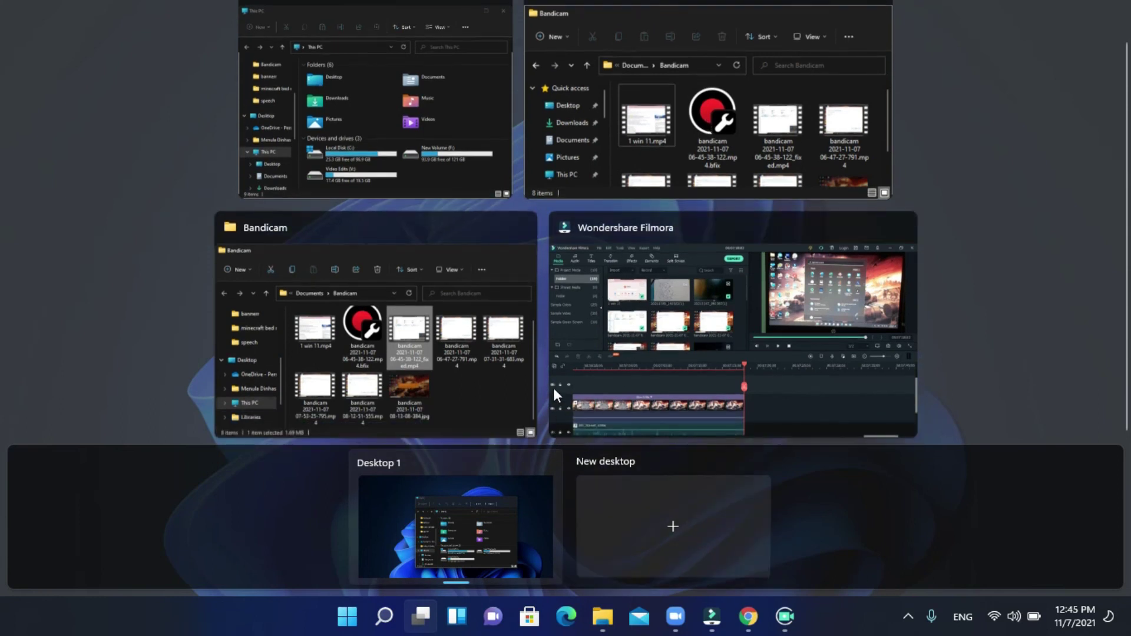
pyautogui.scroll(1, 530, 318)
pyautogui.click(467, 196)
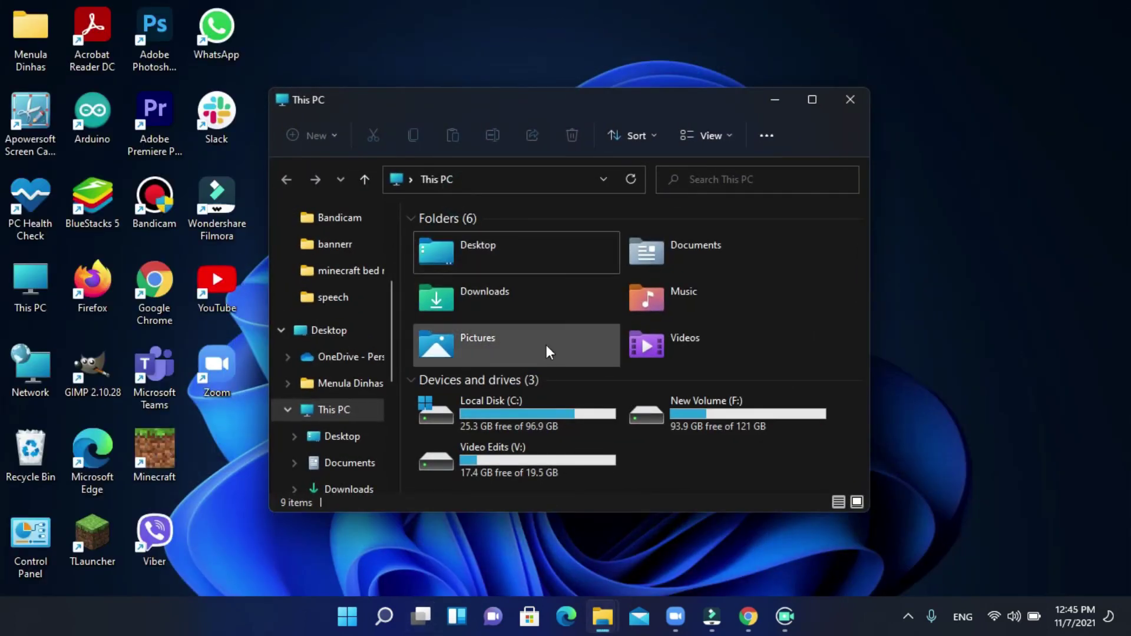
# - Open the Widgets board and browse its weather, market, sports and news cards
pyautogui.click(456, 618)
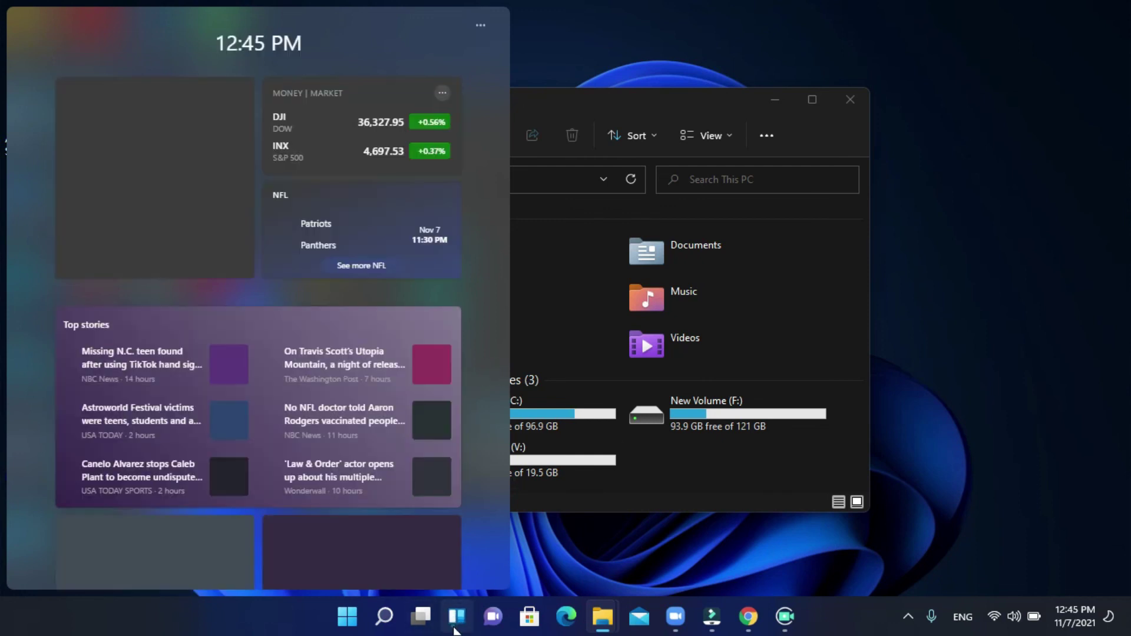
pyautogui.scroll(-5, 405, 339)
pyautogui.scroll(5, 409, 347)
pyautogui.scroll(-2, 411, 357)
pyautogui.scroll(1, 412, 361)
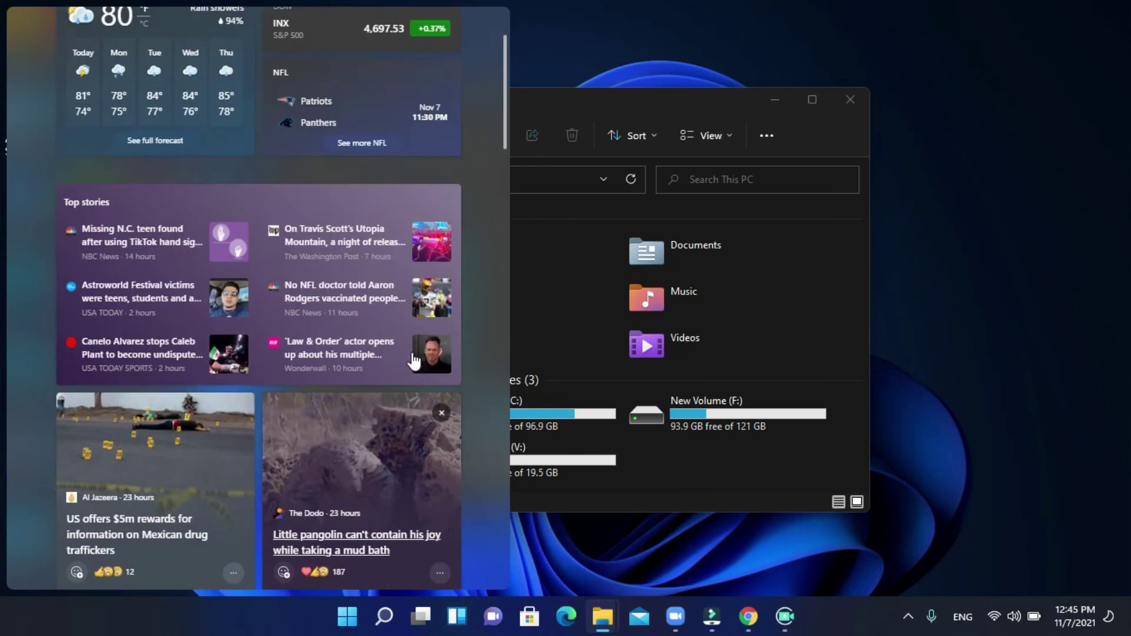
pyautogui.scroll(-5, 406, 383)
pyautogui.scroll(-15, 404, 404)
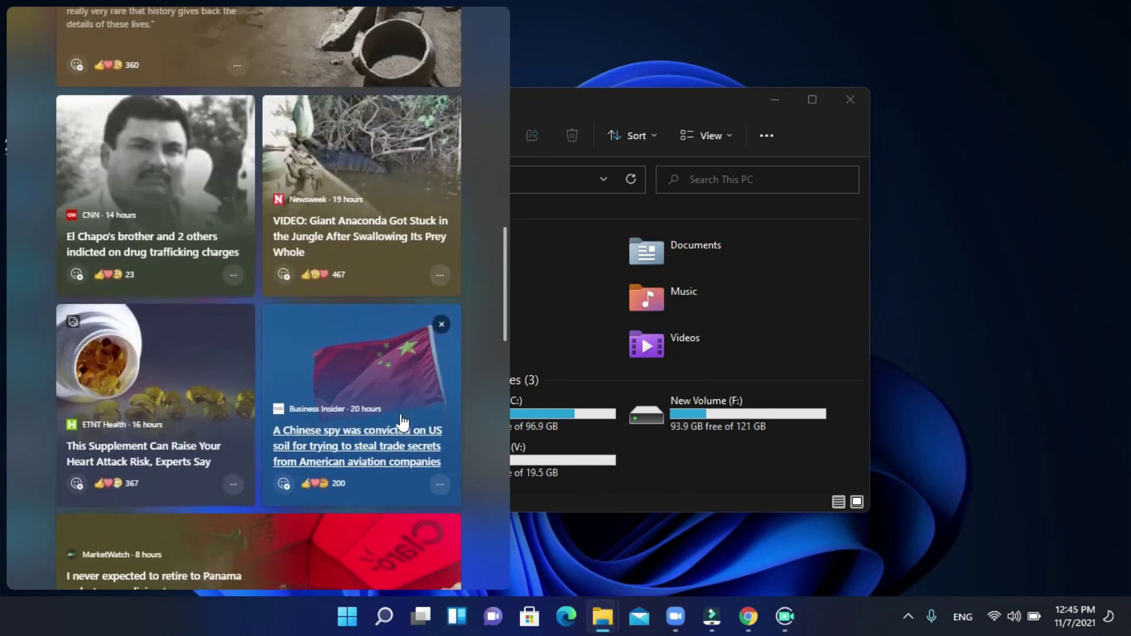
pyautogui.scroll(15, 377, 419)
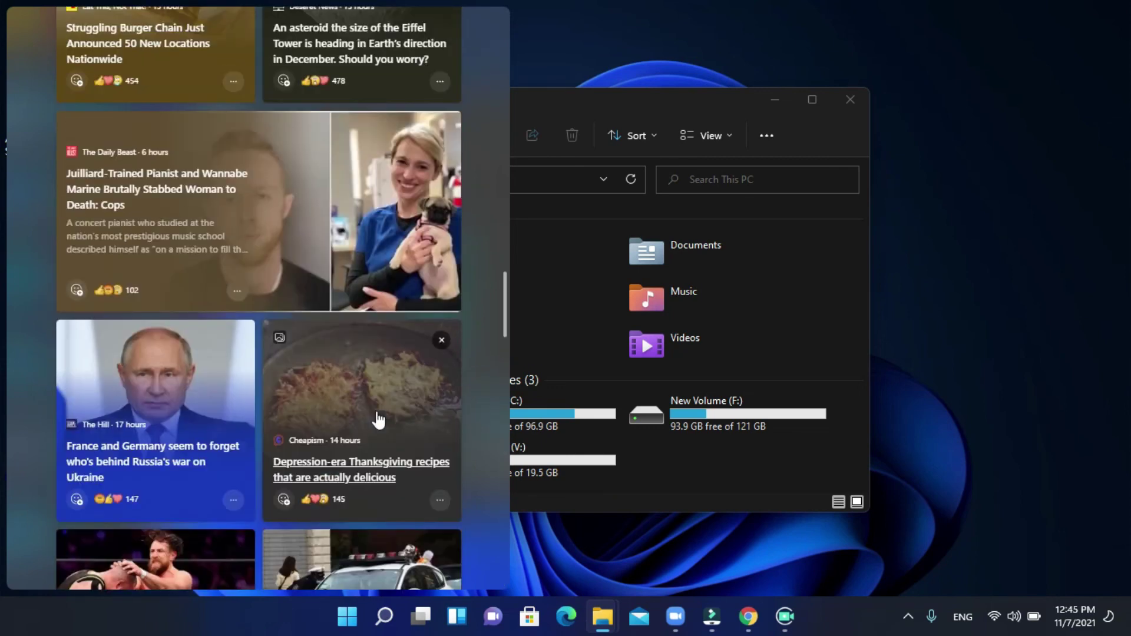
pyautogui.scroll(6, 377, 418)
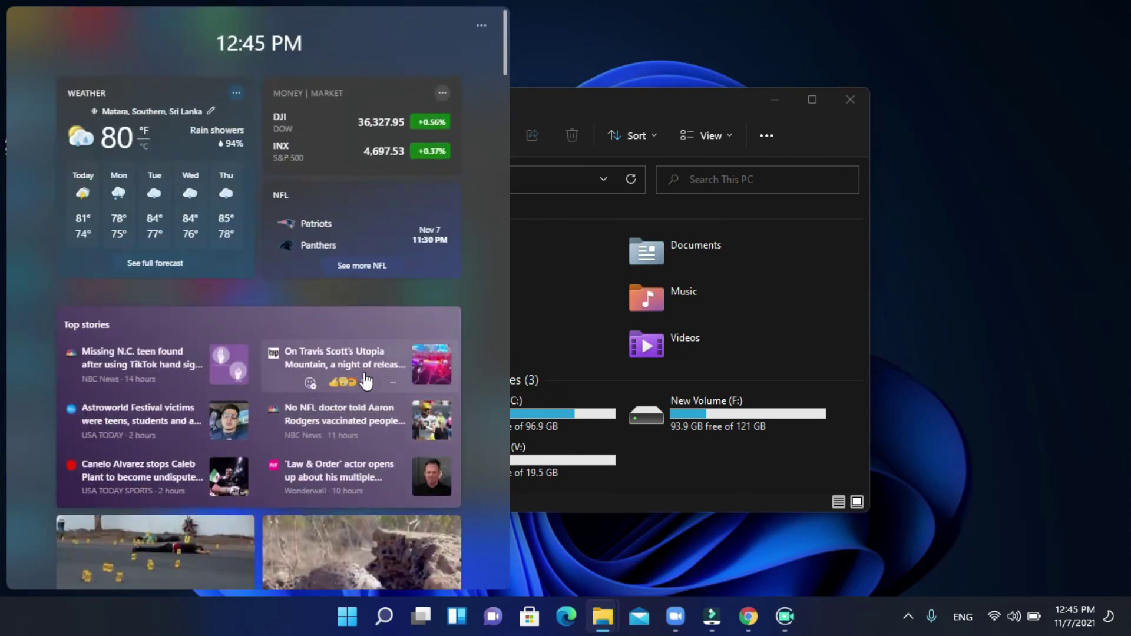
pyautogui.scroll(-8, 354, 436)
pyautogui.scroll(-10, 340, 446)
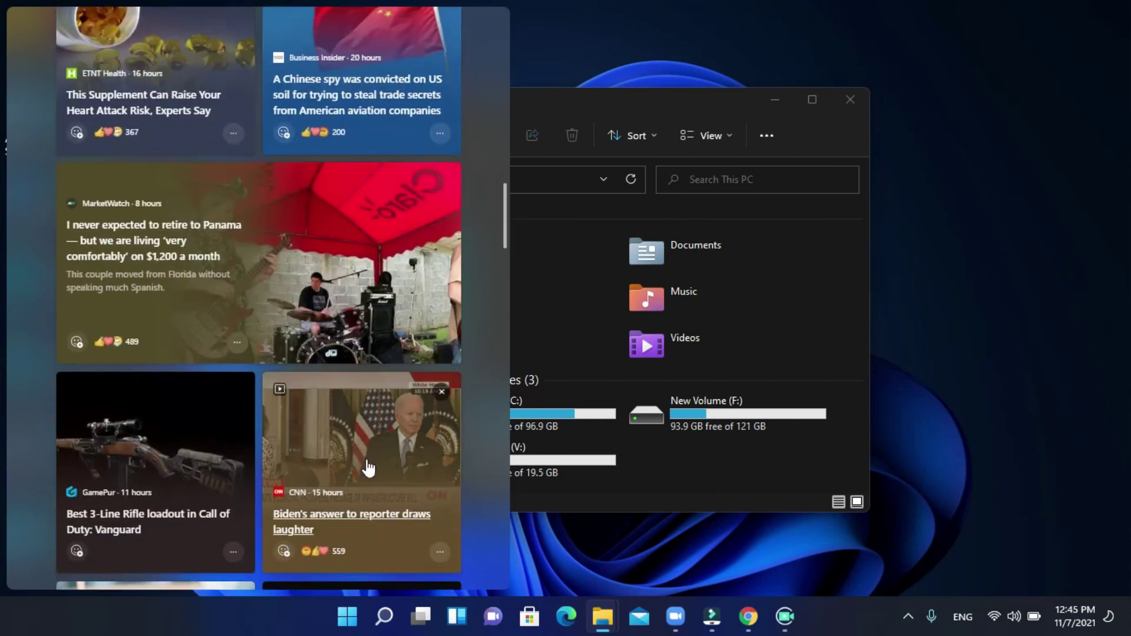
pyautogui.scroll(-15, 364, 465)
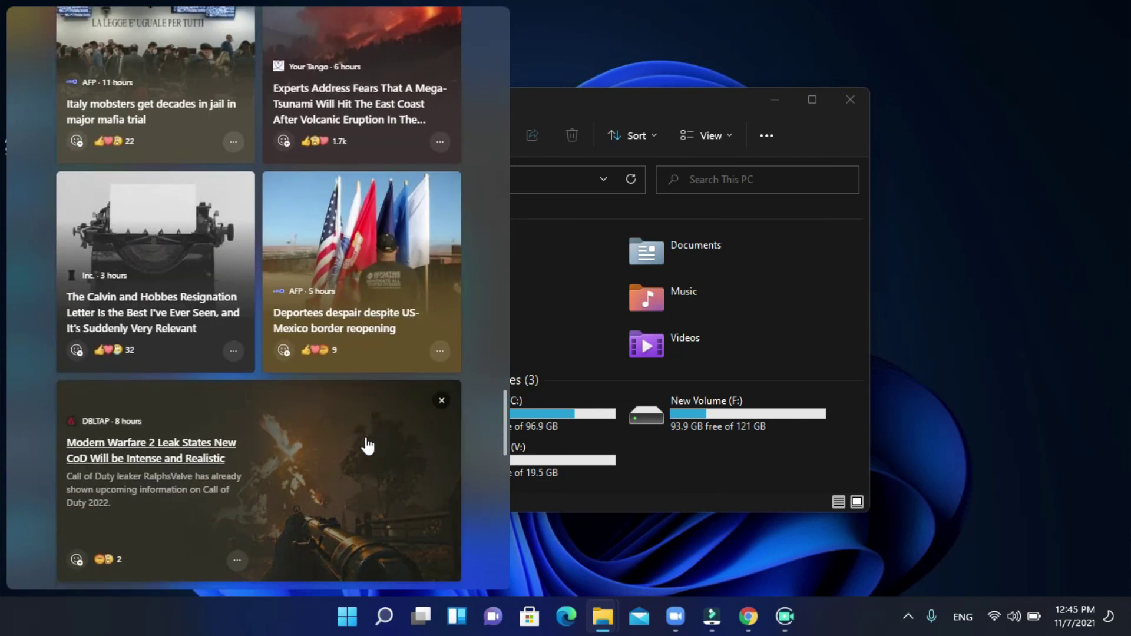
pyautogui.scroll(15, 386, 435)
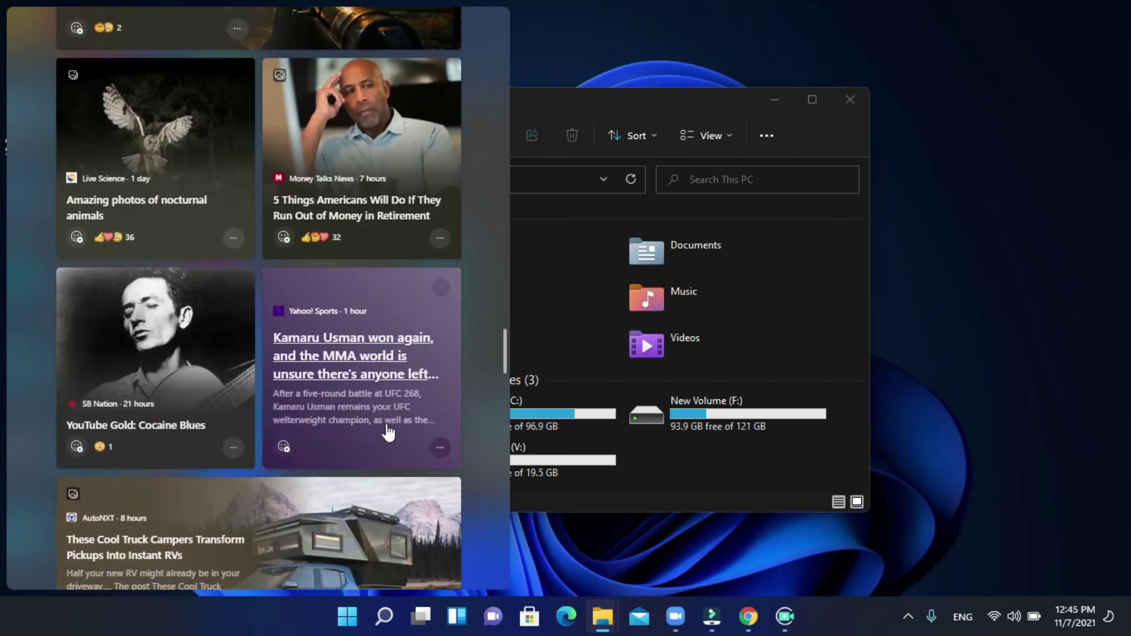
pyautogui.scroll(5, 454, 171)
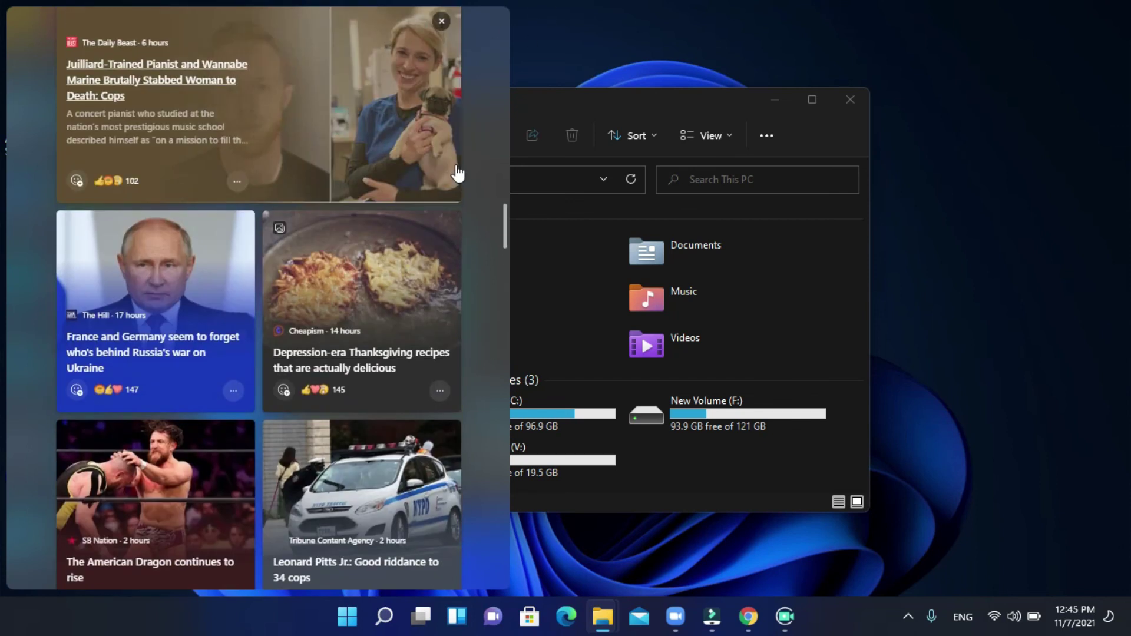
# - Look over the remaining news cards in the Widgets board and close the board
pyautogui.scroll(1, 505, 214)
pyautogui.scroll(-1, 505, 214)
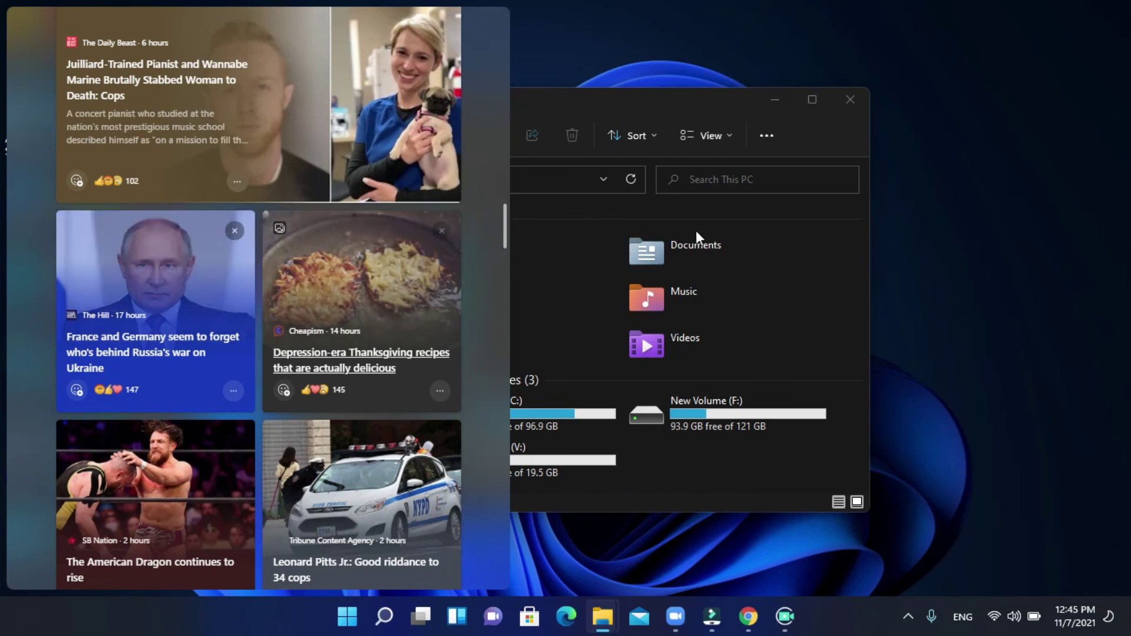
pyautogui.click(1086, 269)
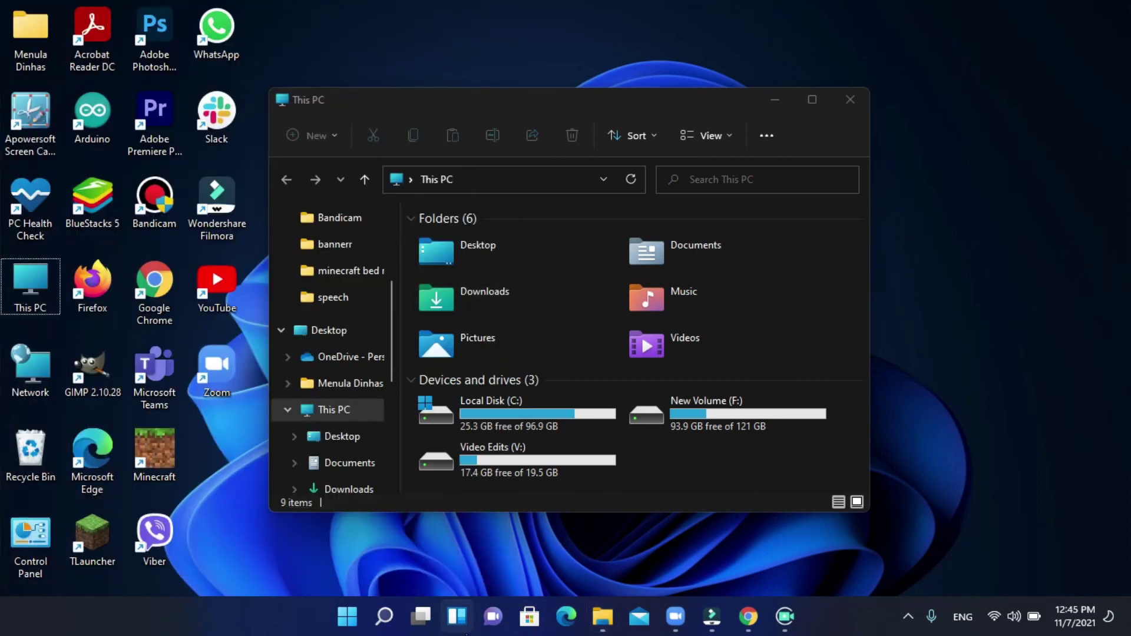
# - Open Microsoft Teams Chat, start its setup with the suggested account and contact syncing left on, and dismiss the chat window
pyautogui.click(494, 617)
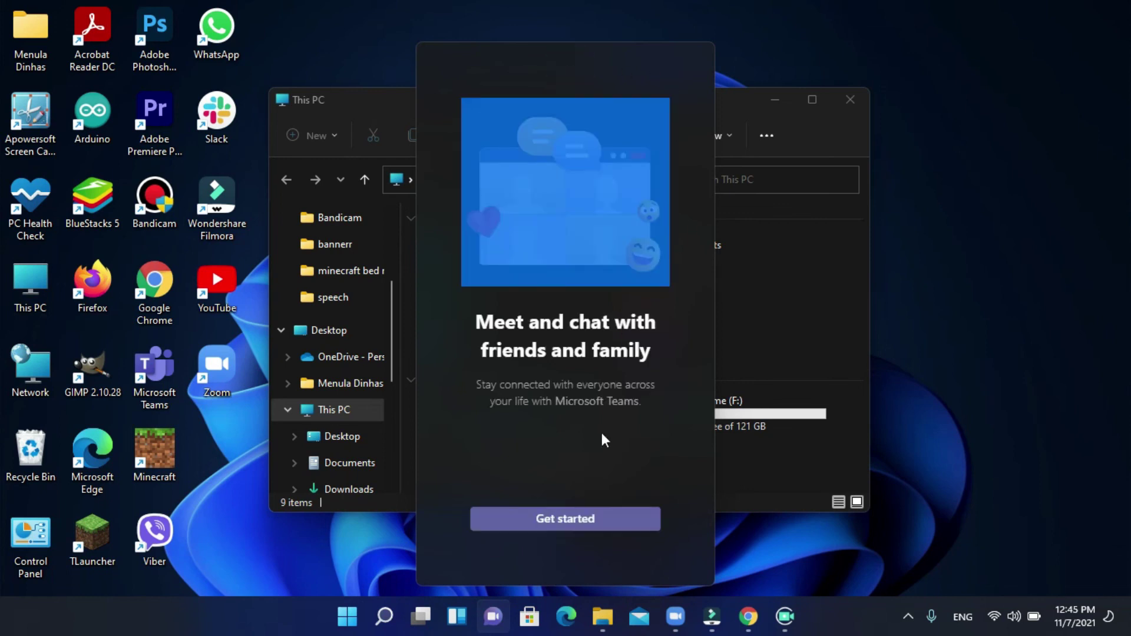
pyautogui.click(624, 527)
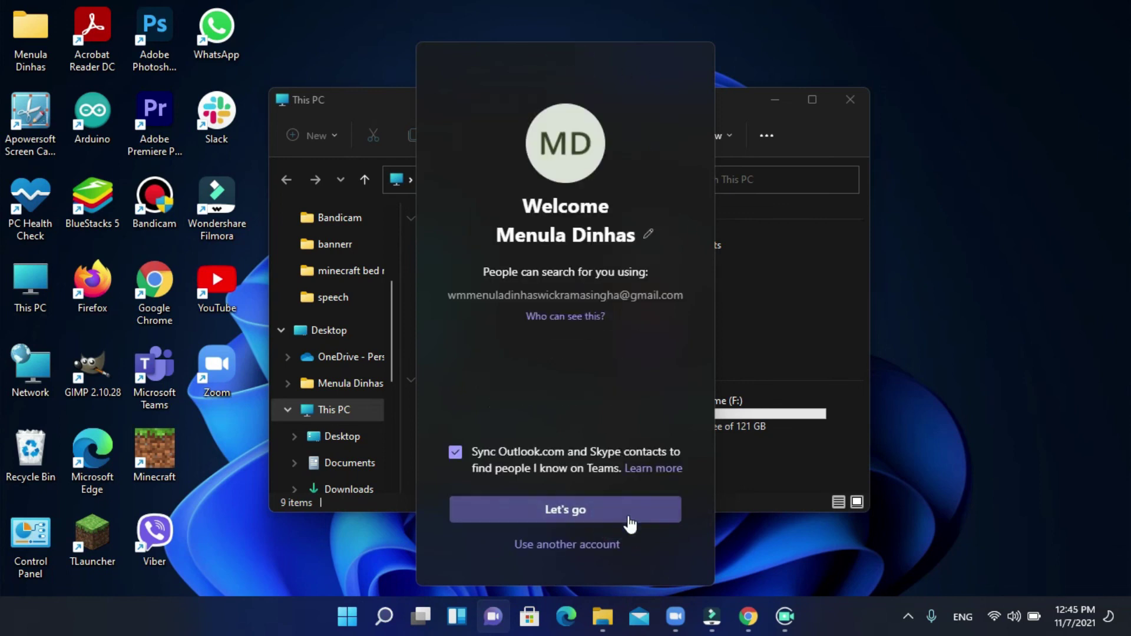
pyautogui.click(628, 511)
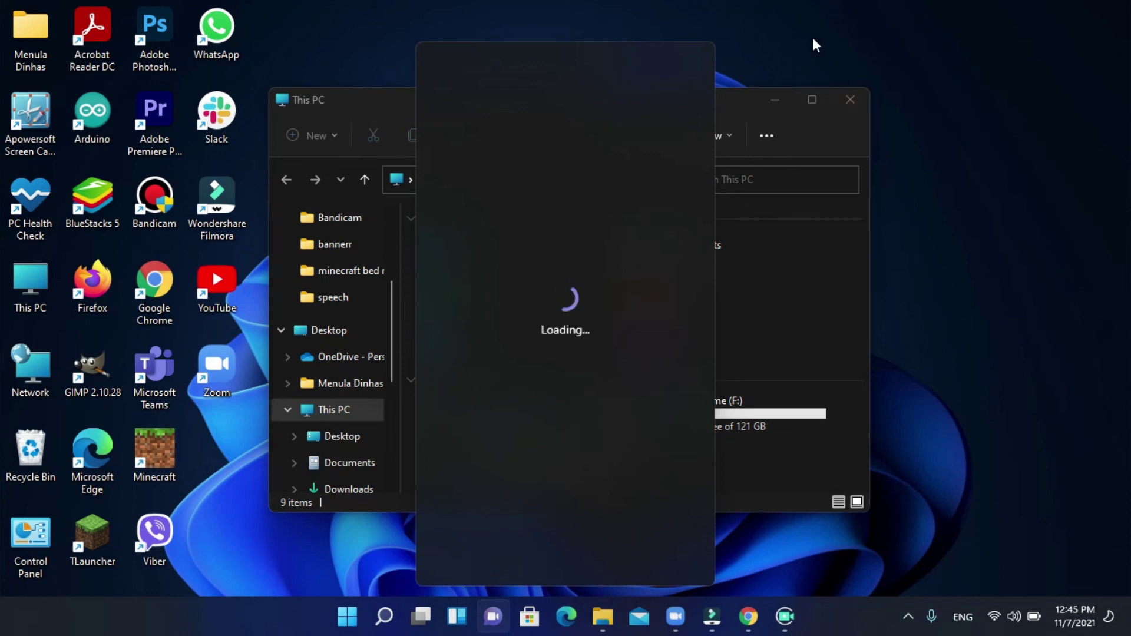
pyautogui.click(737, 103)
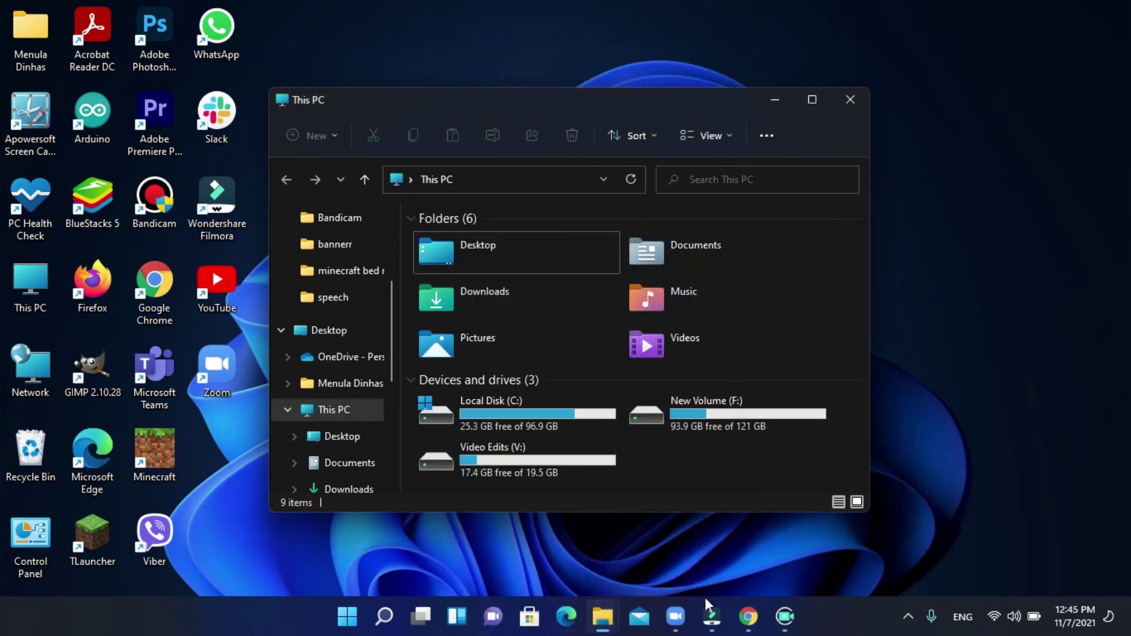
# - Preview the running Wondershare Filmora window from the taskbar and close it
pyautogui.moveTo(724, 627)
pyautogui.moveTo(730, 585)
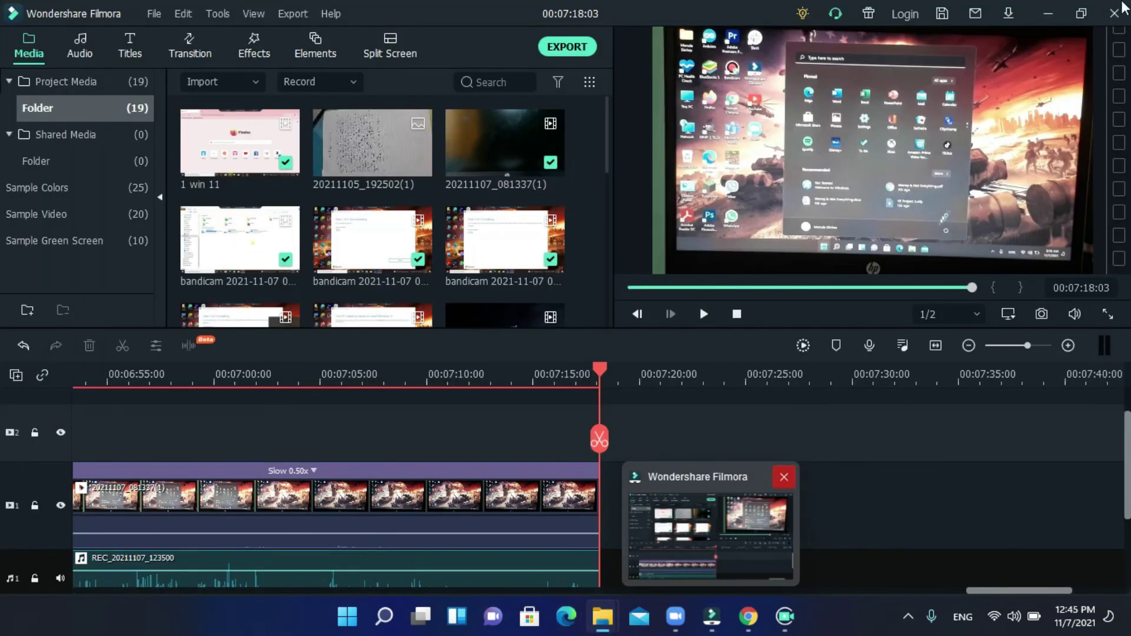
pyautogui.click(784, 477)
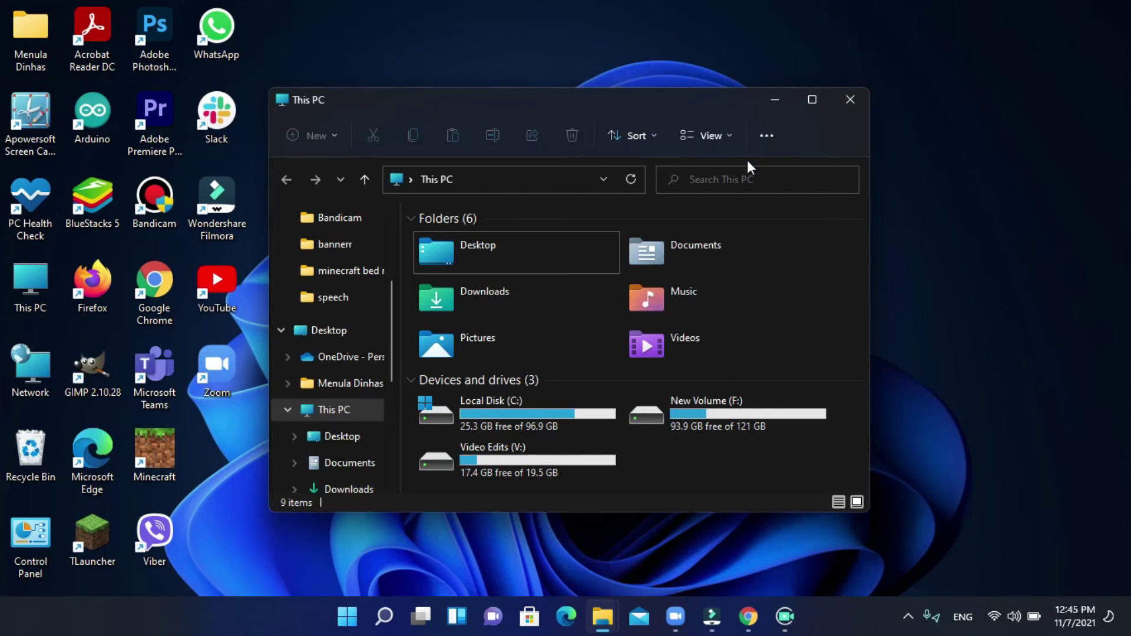